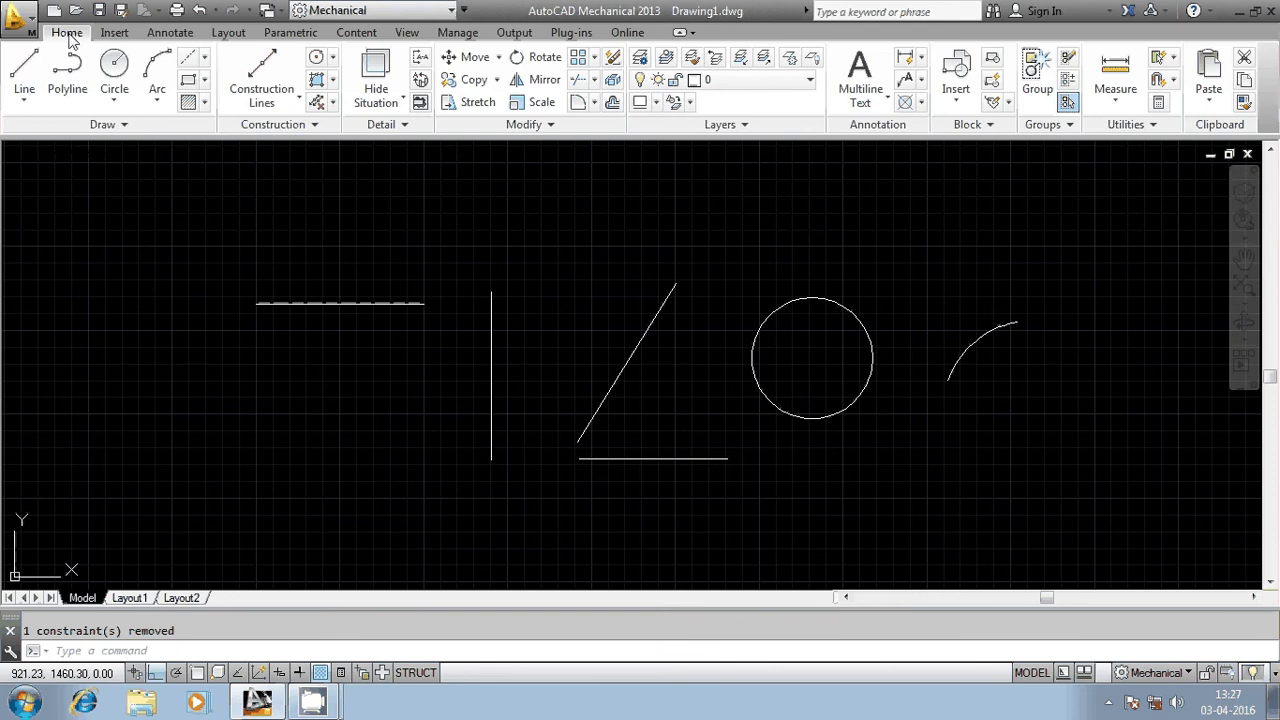
- Add a linear dimensional constraint between the endpoints of the upper horizontal line, placed above it, accepting the measured length
{"action": "left_click", "coordinate": [290, 33]}
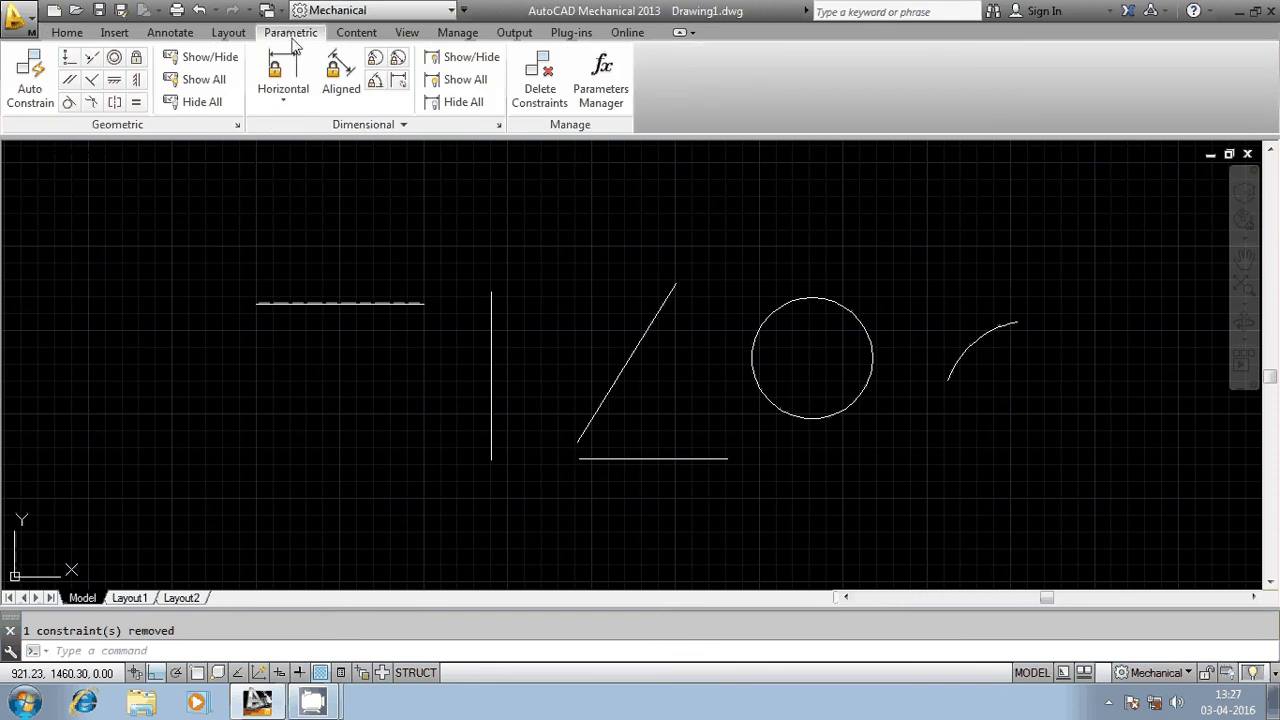
{"action": "left_click", "coordinate": [404, 125]}
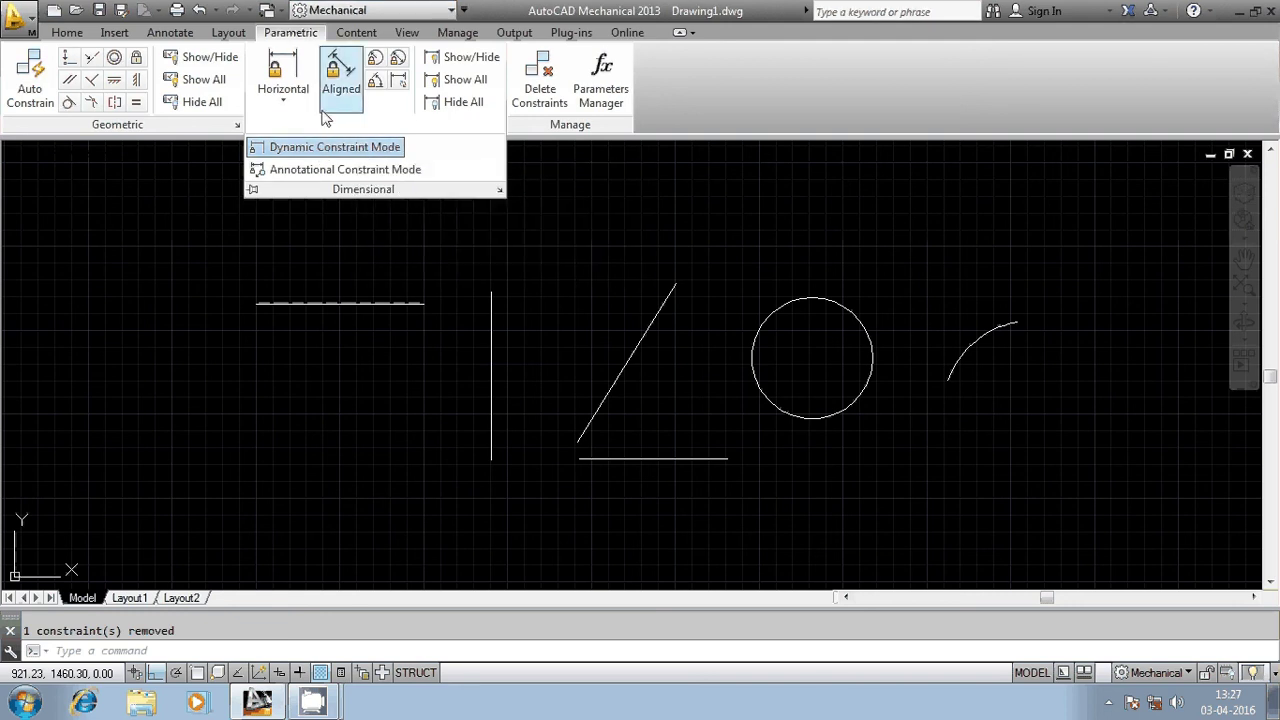
{"action": "left_click", "coordinate": [288, 106]}
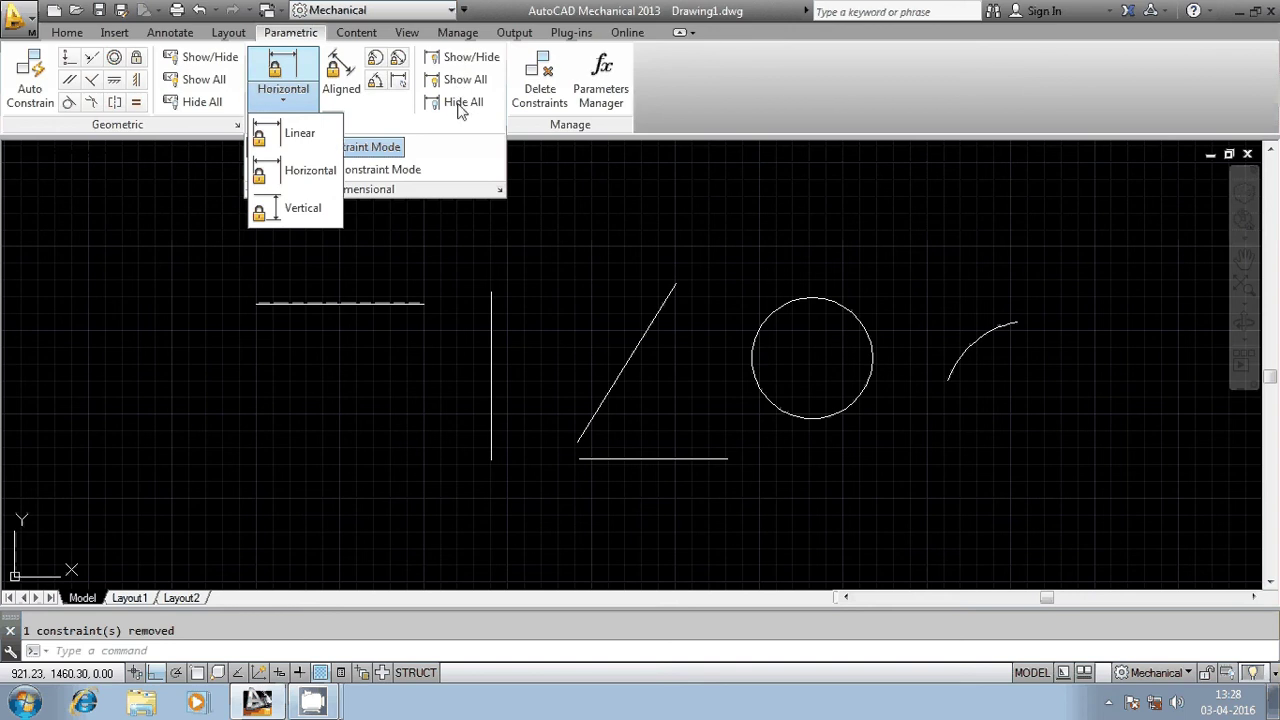
{"action": "left_click", "coordinate": [320, 143]}
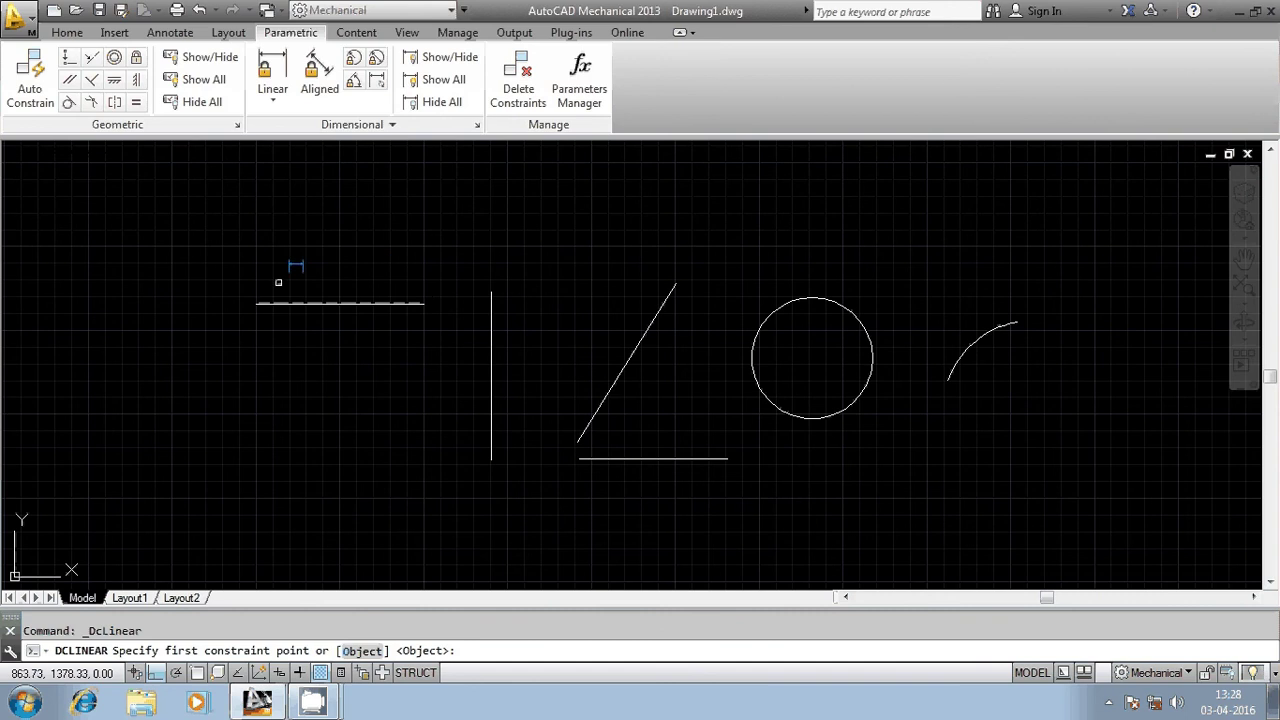
{"action": "left_click", "coordinate": [258, 302]}
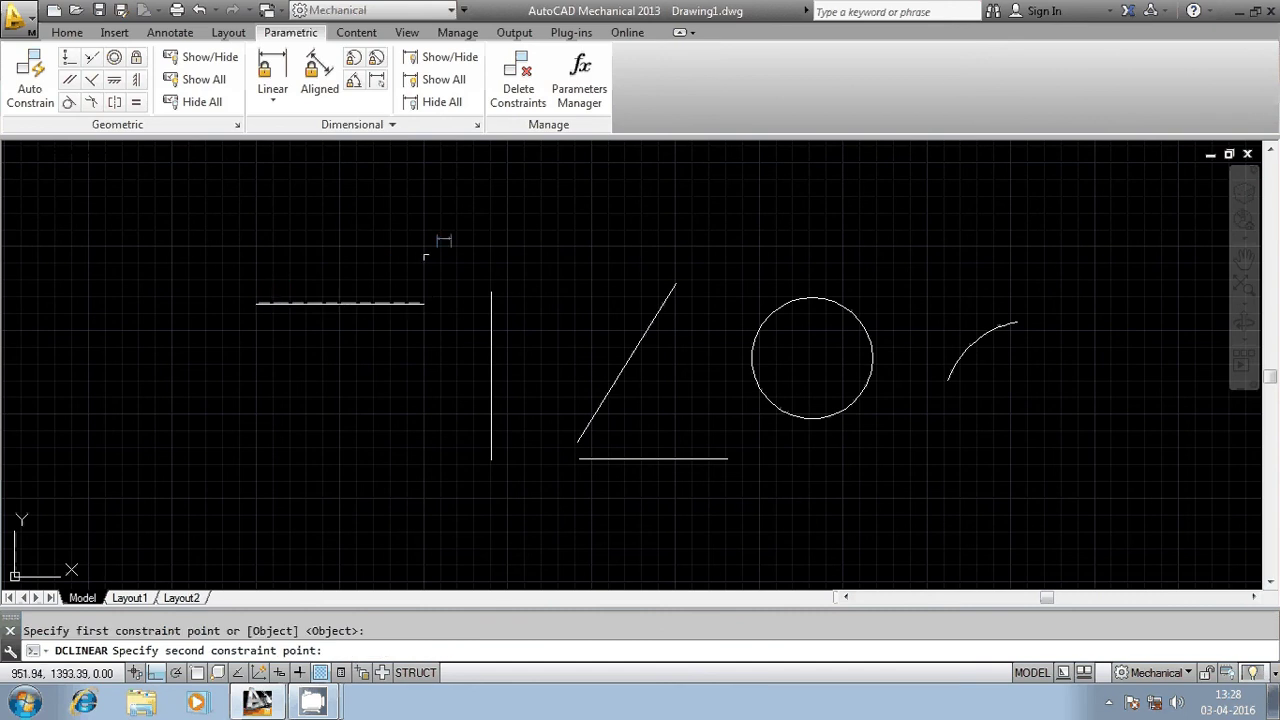
{"action": "left_click", "coordinate": [422, 304]}
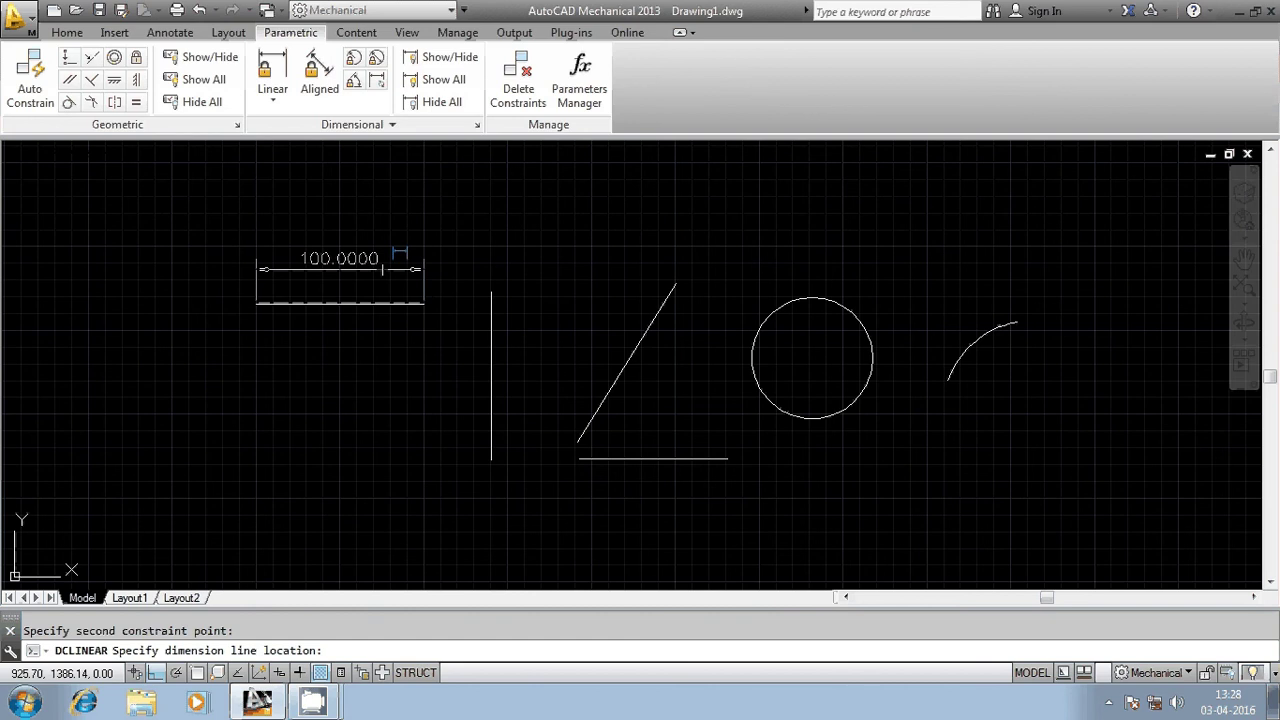
{"action": "left_click", "coordinate": [383, 268]}
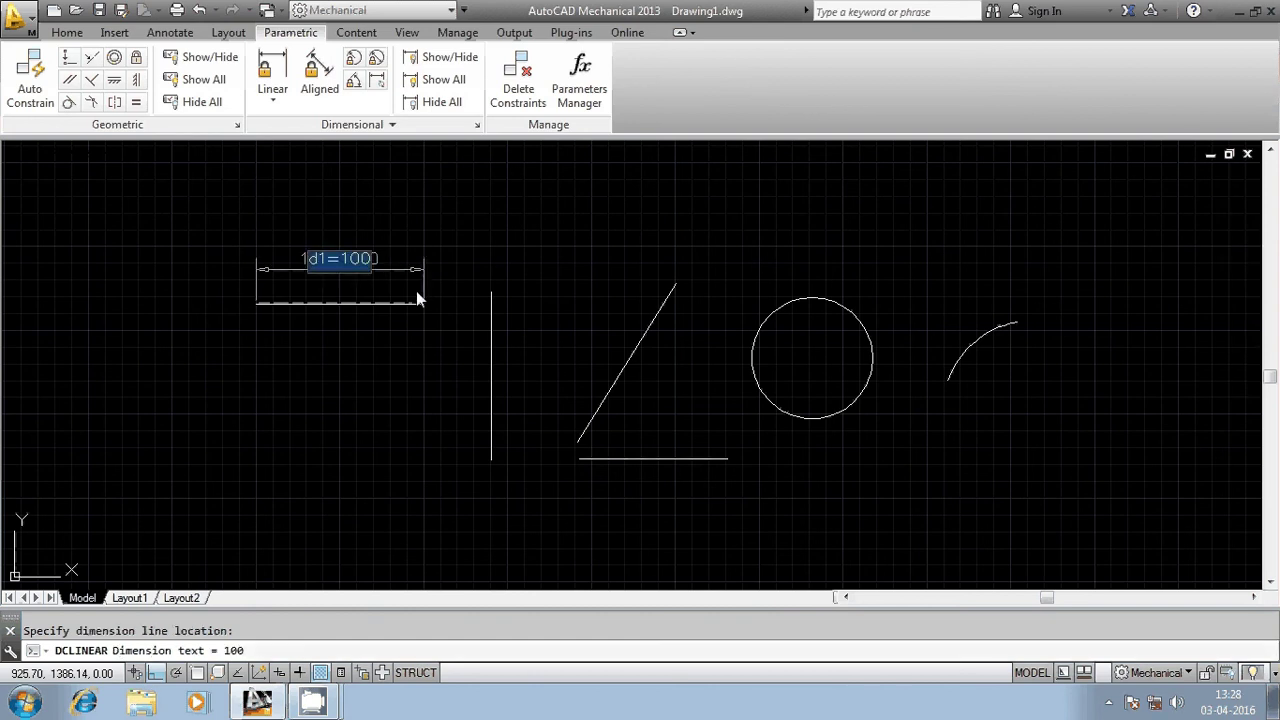
{"action": "key", "text": "Return"}
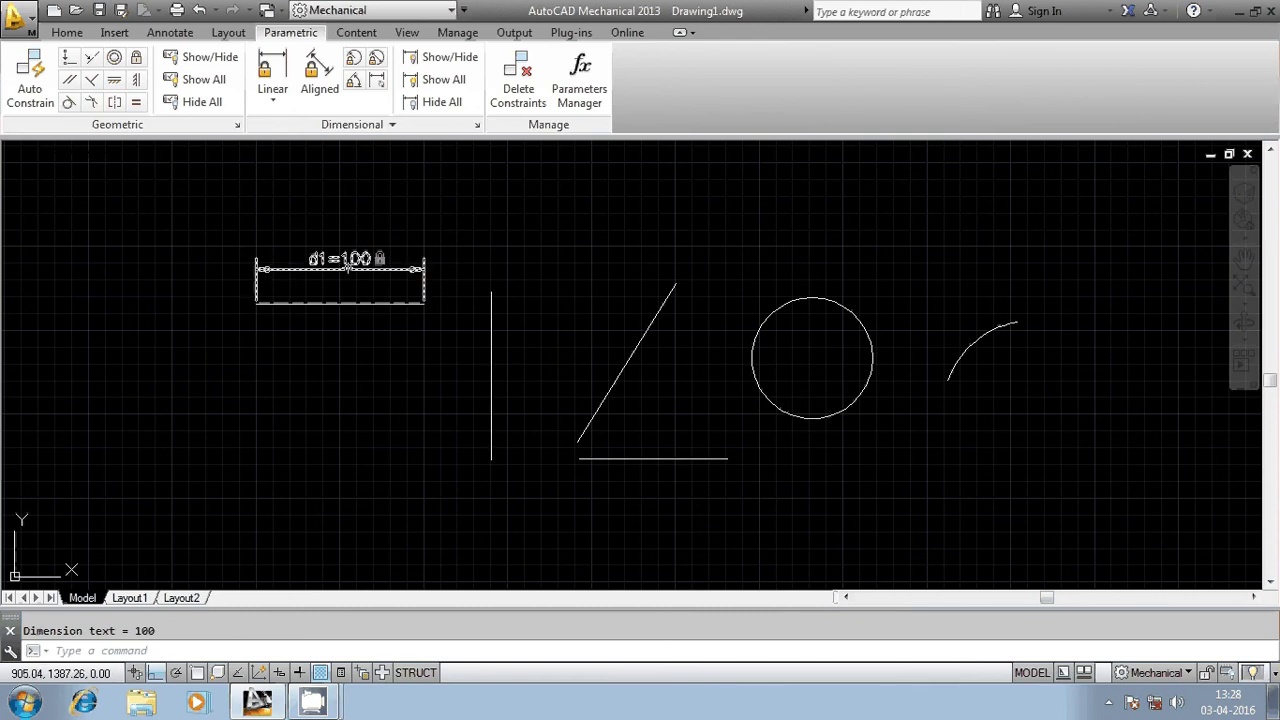
- Set up a plot from the previous plot settings, with a window around the constrained horizontal line as the plot area
{"action": "scroll", "coordinate": [347, 266], "scroll_direction": "up", "scroll_amount": 4}
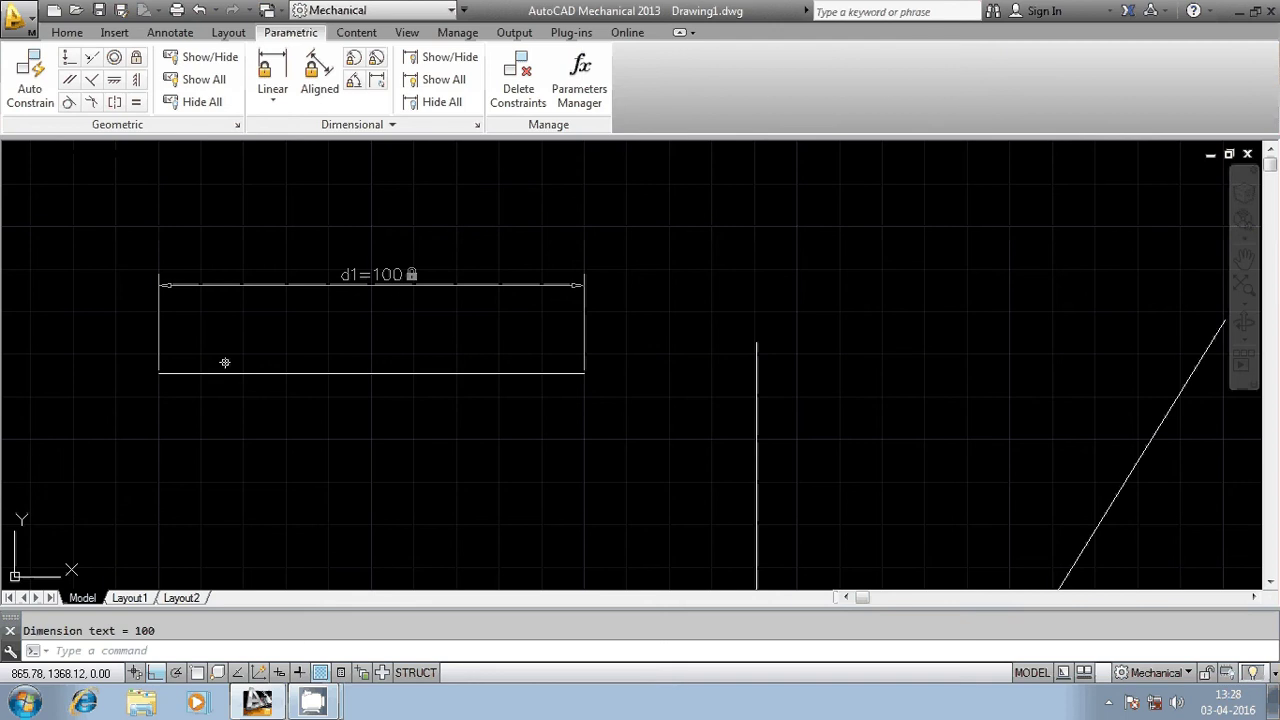
{"action": "scroll", "coordinate": [226, 360], "scroll_direction": "down", "scroll_amount": 1}
{"action": "scroll", "coordinate": [230, 355], "scroll_direction": "up", "scroll_amount": 1}
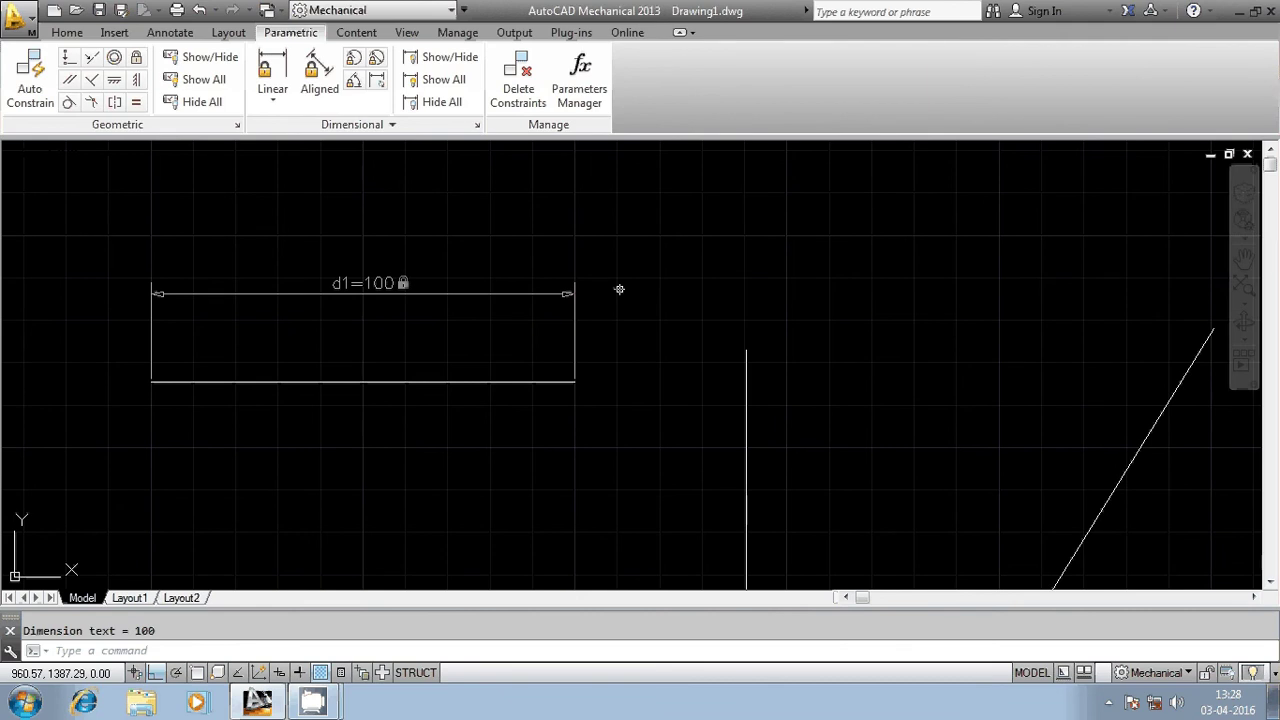
{"action": "key", "text": "ctrl+p"}
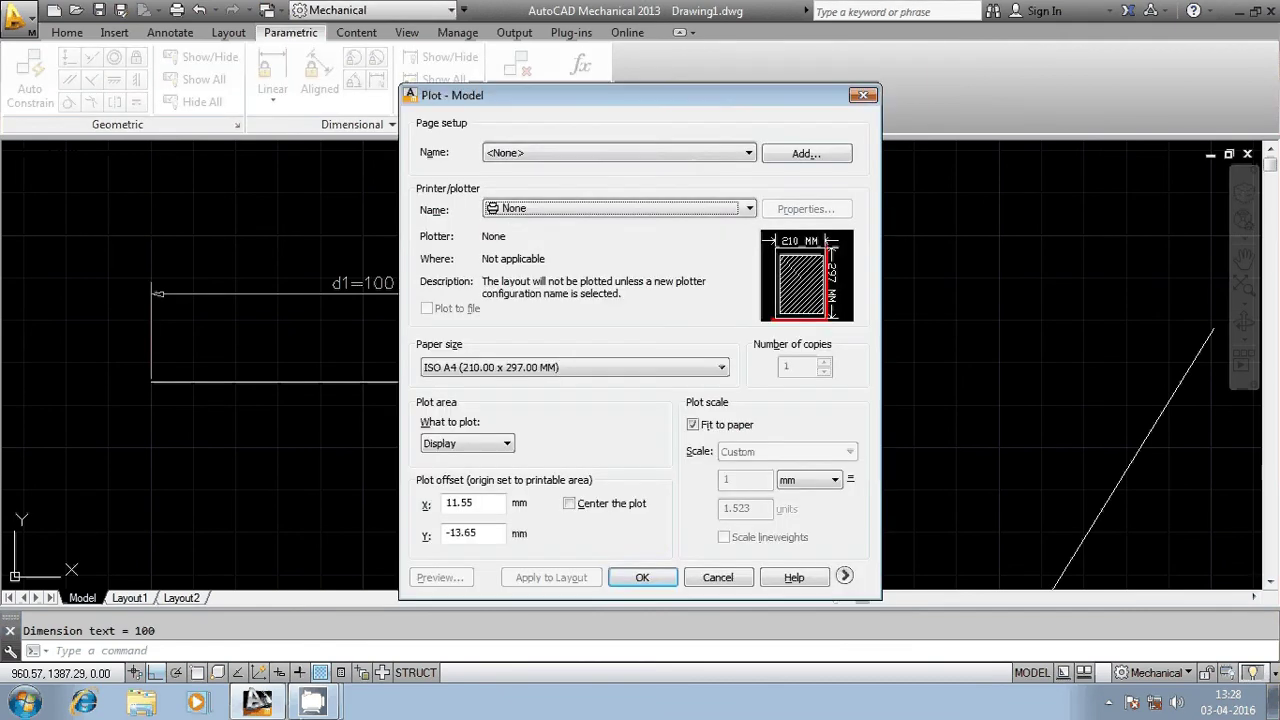
{"action": "left_click", "coordinate": [640, 150]}
{"action": "left_click", "coordinate": [634, 178]}
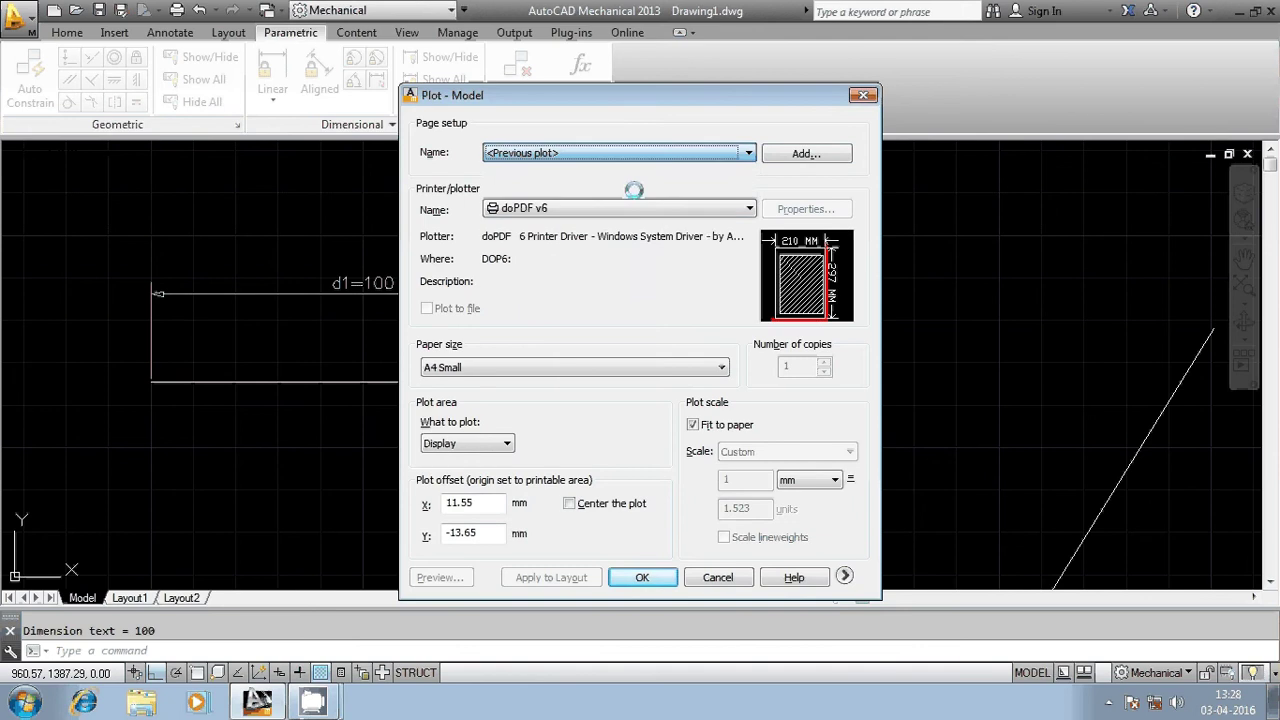
{"action": "left_click", "coordinate": [587, 443]}
{"action": "left_click", "coordinate": [60, 175]}
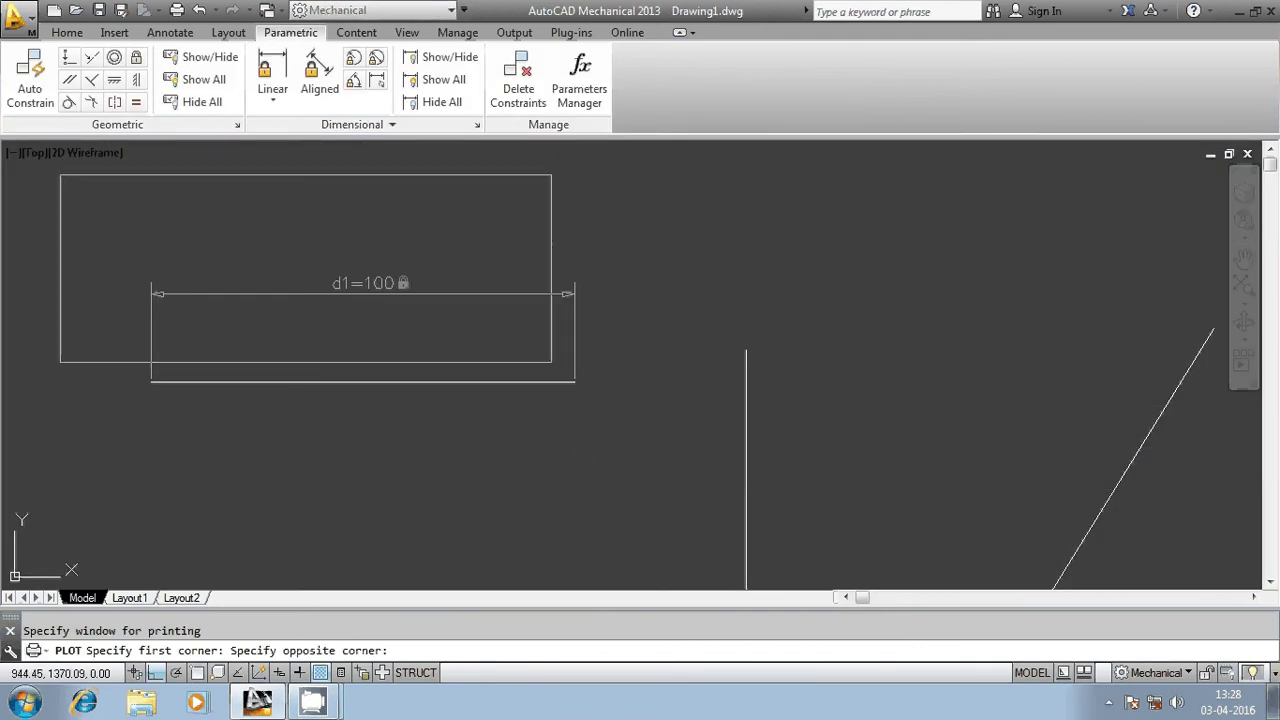
{"action": "left_click", "coordinate": [650, 502]}
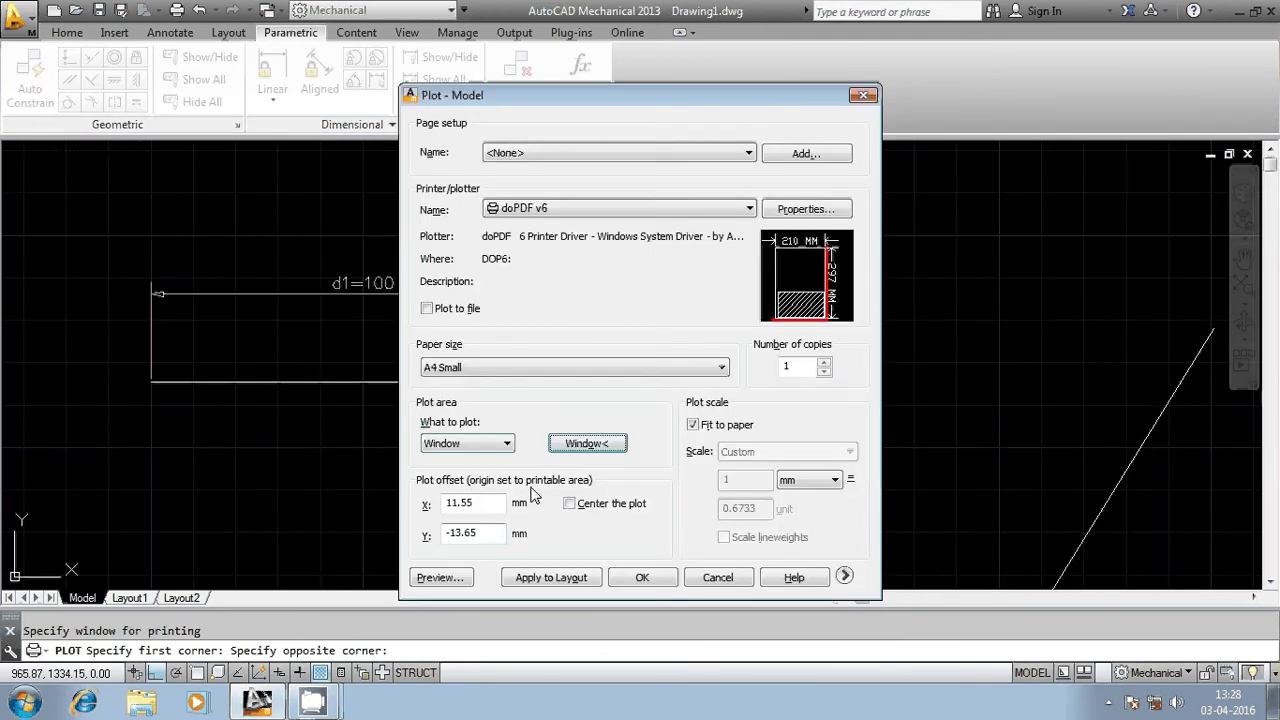
- Preview the plot to check whether the dynamic constraint dimension prints, and leave the plot setup without plotting
{"action": "left_click", "coordinate": [462, 579]}
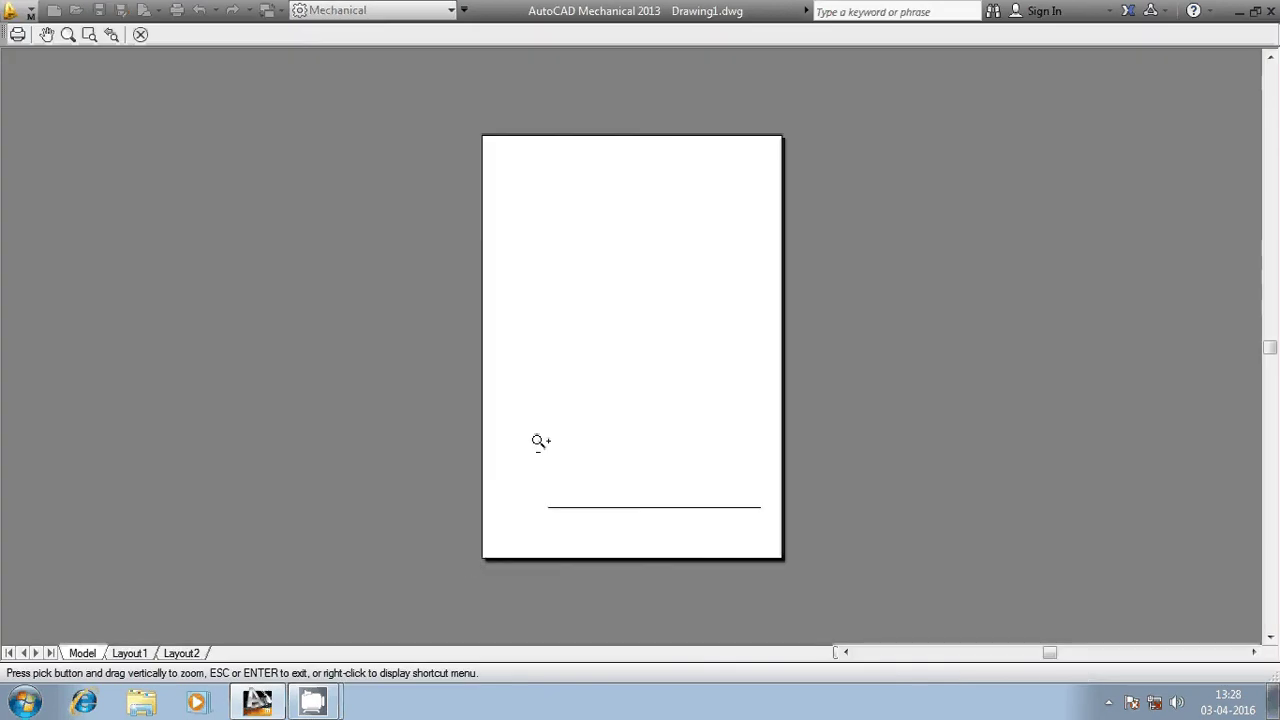
{"action": "scroll", "coordinate": [596, 505], "scroll_direction": "up", "scroll_amount": 4}
{"action": "scroll", "coordinate": [571, 434], "scroll_direction": "down", "scroll_amount": 2}
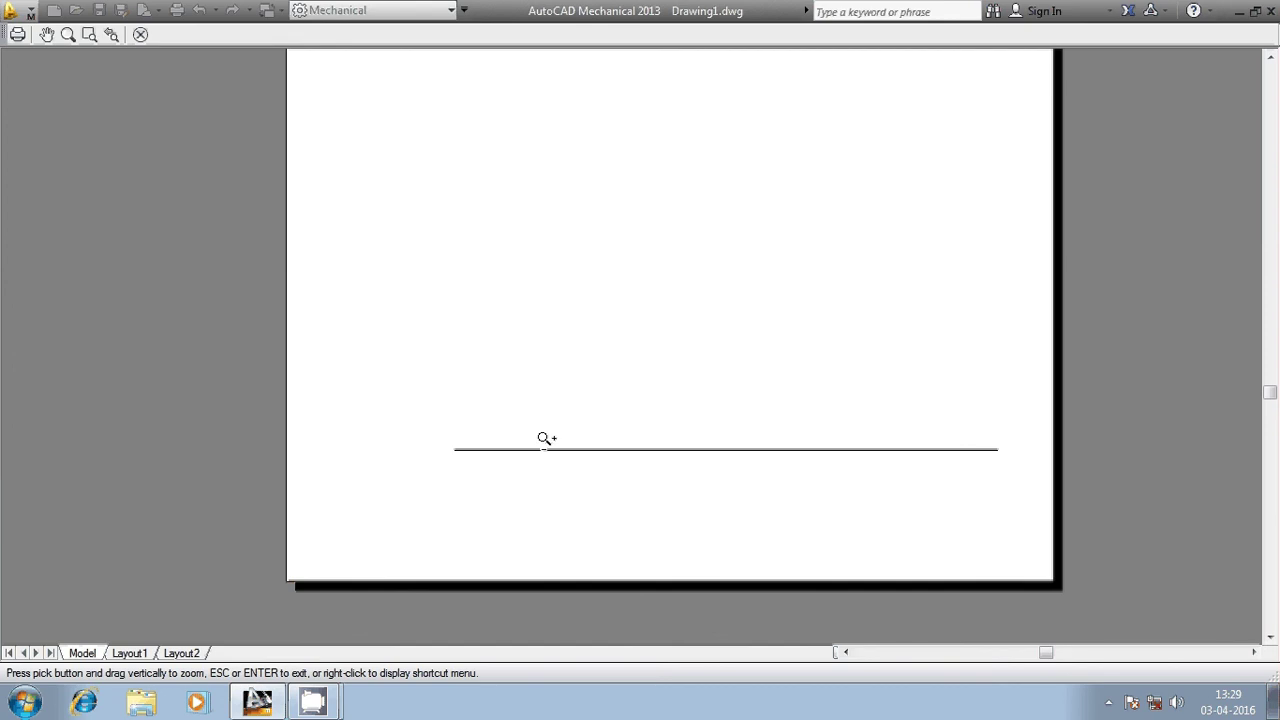
{"action": "key", "text": "Escape"}
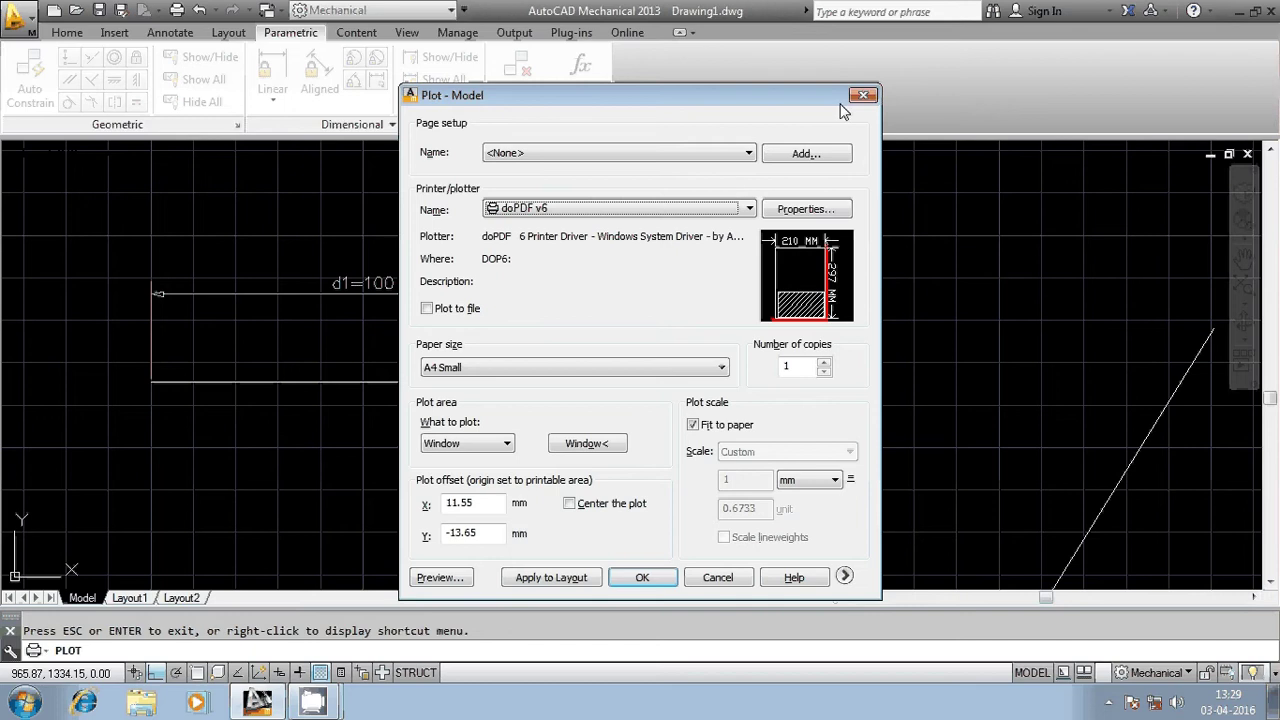
{"action": "key", "text": "Escape"}
- Delete the linear constraint from the upper horizontal line
{"action": "scroll", "coordinate": [523, 260], "scroll_direction": "up", "scroll_amount": 2}
{"action": "scroll", "coordinate": [620, 264], "scroll_direction": "down", "scroll_amount": 4}
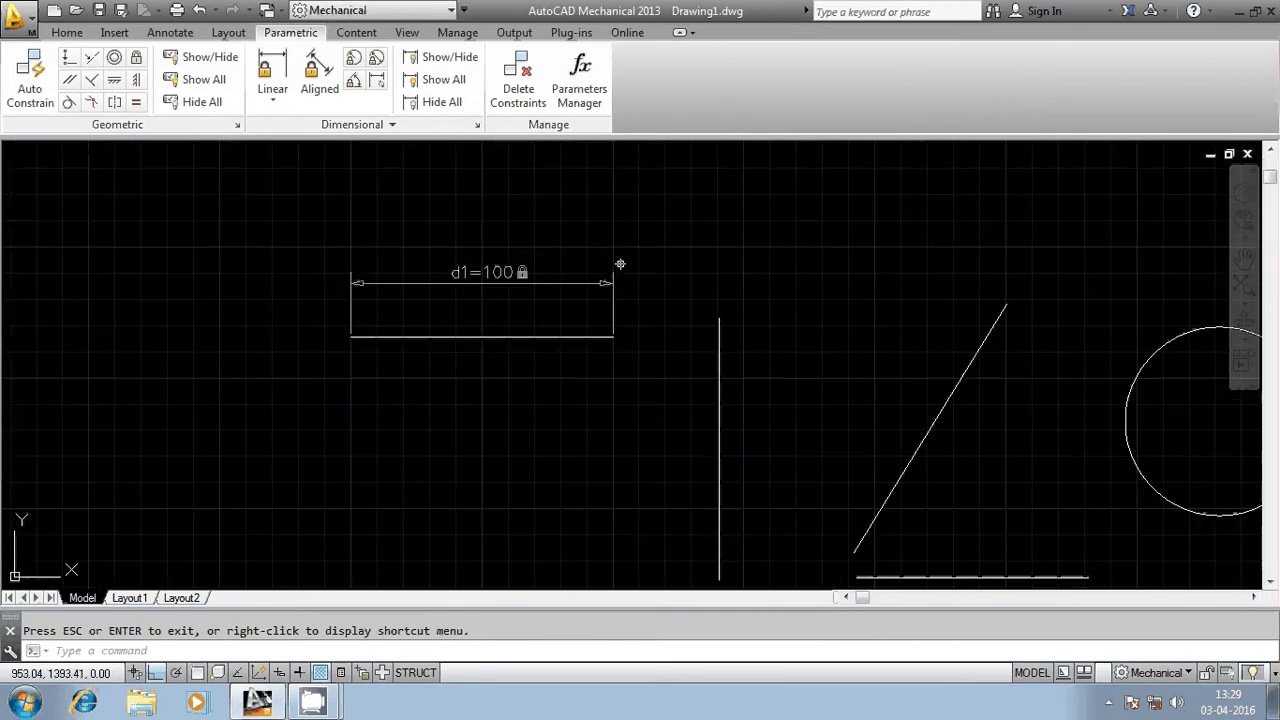
{"action": "left_click", "coordinate": [620, 264]}
{"action": "left_click", "coordinate": [329, 310]}
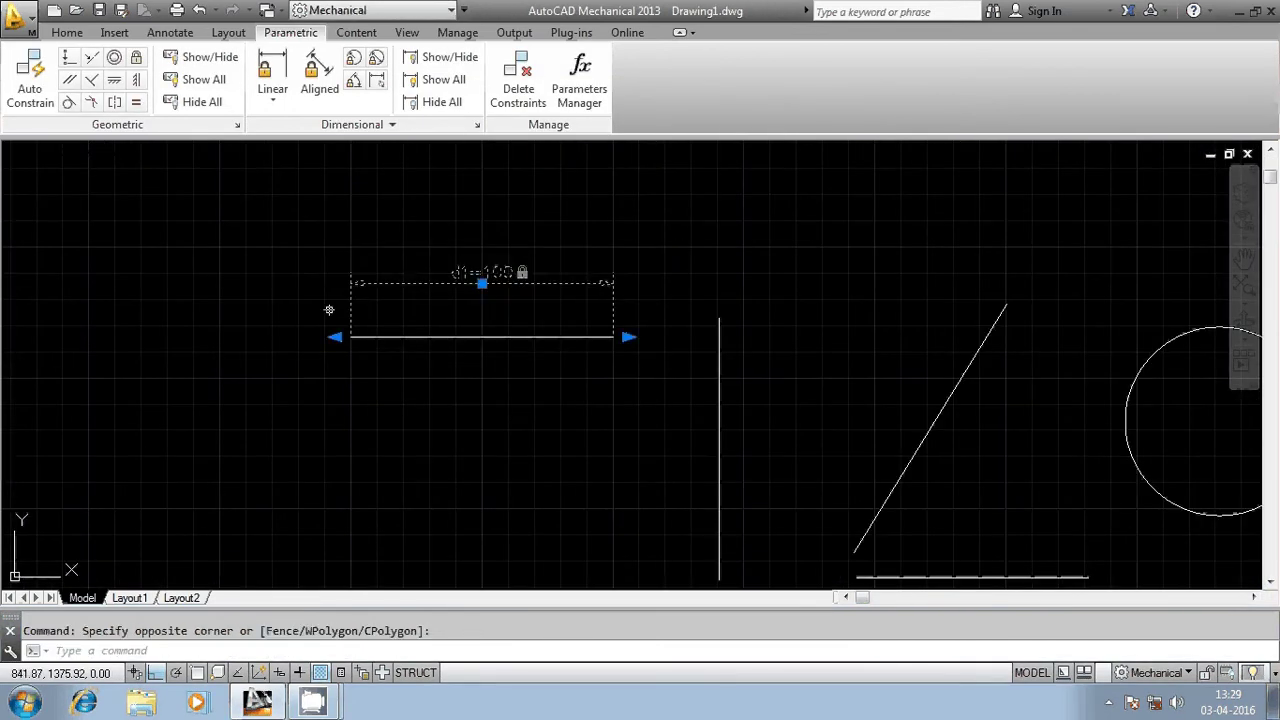
{"action": "key", "text": "Delete"}
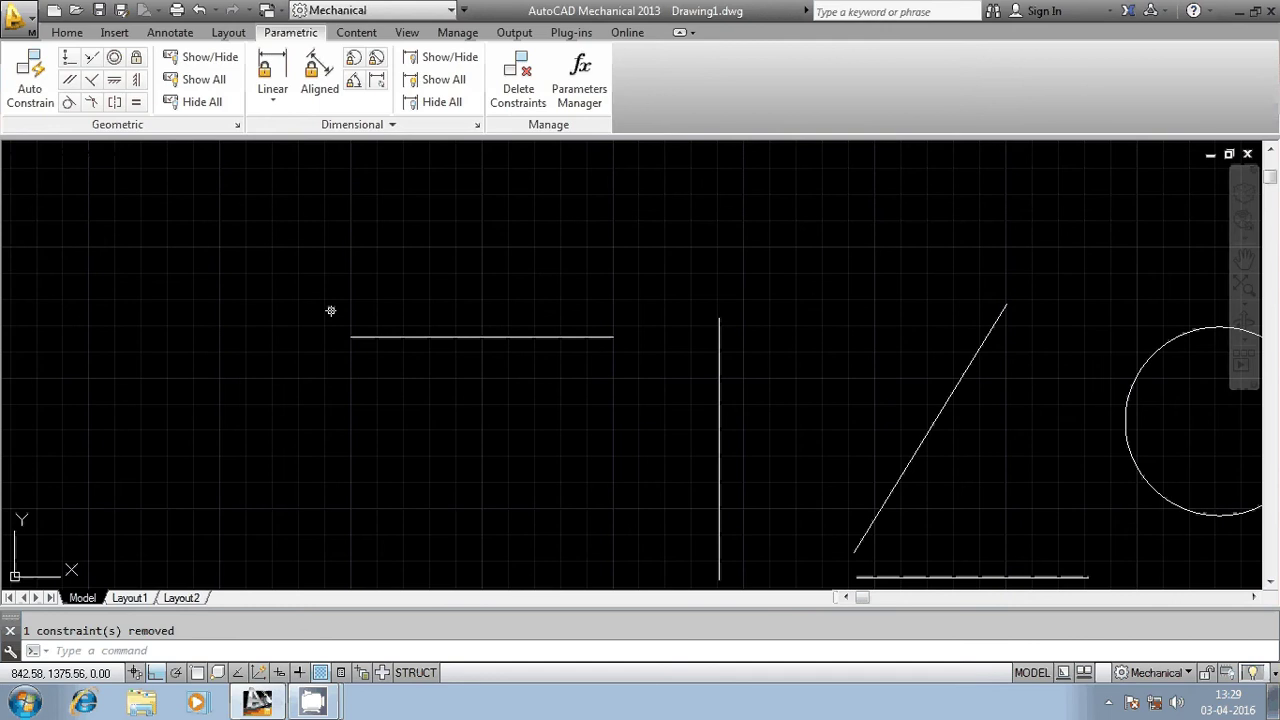
- Add a linear dimensional constraint between the endpoints of the vertical line, placed on its left side, accepting the measured length
{"action": "middle_click_drag", "start_coordinate": [420, 305], "coordinate": [270, 260]}
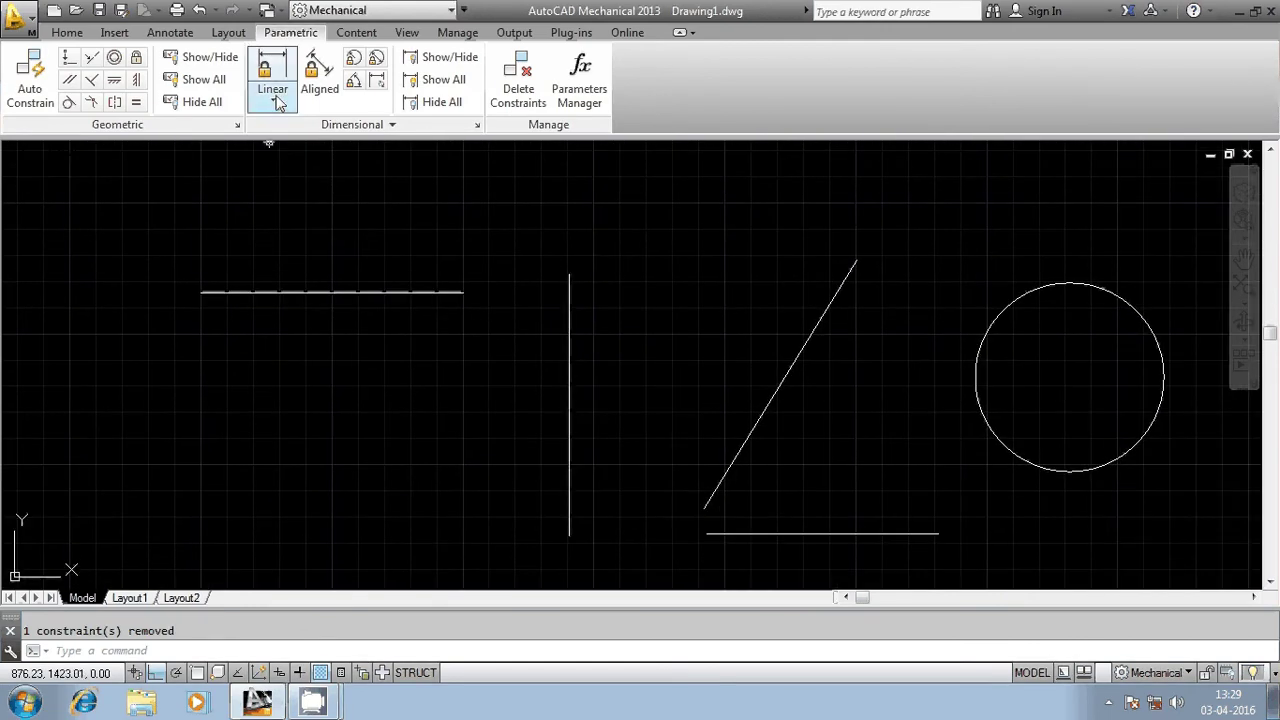
{"action": "left_click", "coordinate": [277, 100]}
{"action": "left_click", "coordinate": [285, 138]}
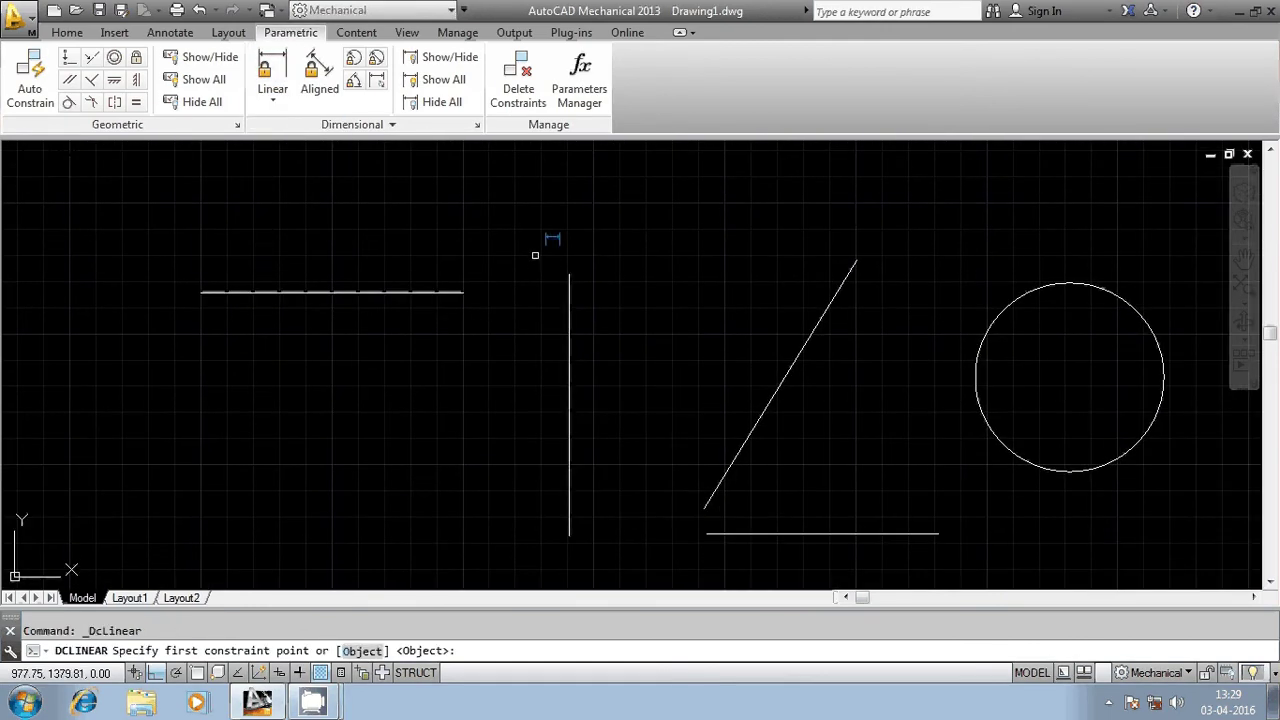
{"action": "left_click", "coordinate": [569, 272]}
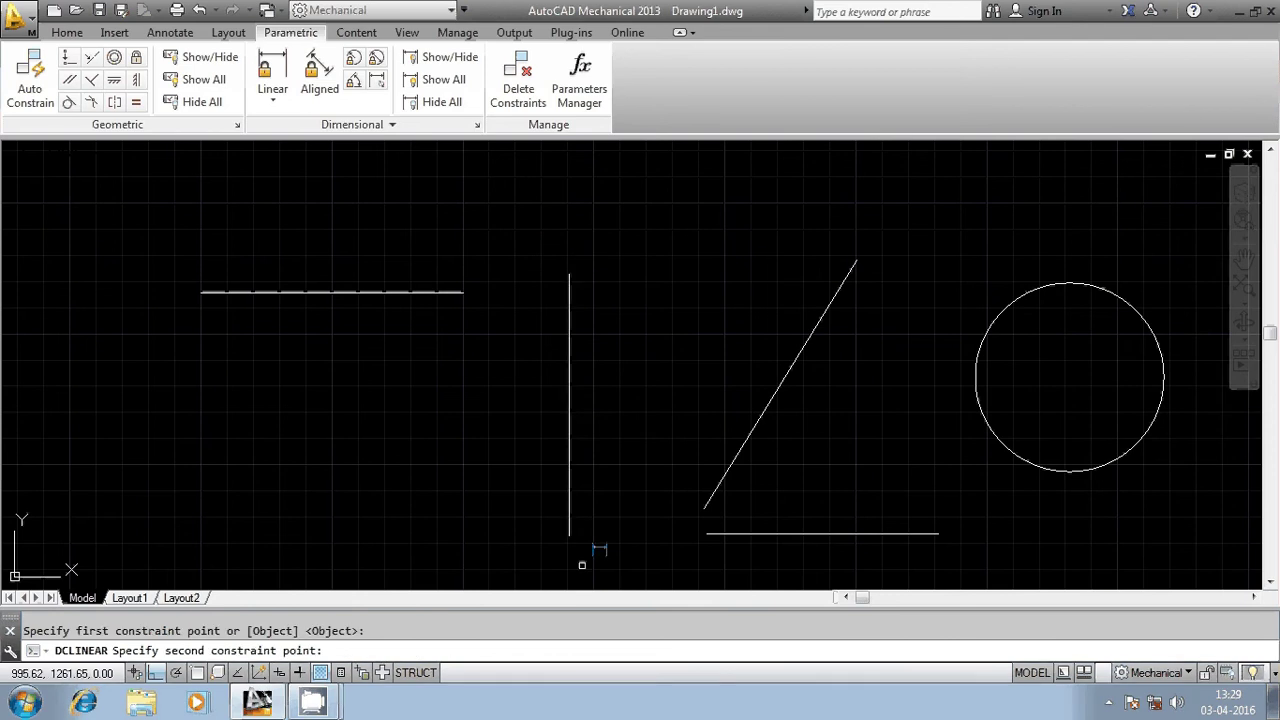
{"action": "left_click", "coordinate": [569, 535]}
{"action": "left_click", "coordinate": [520, 430]}
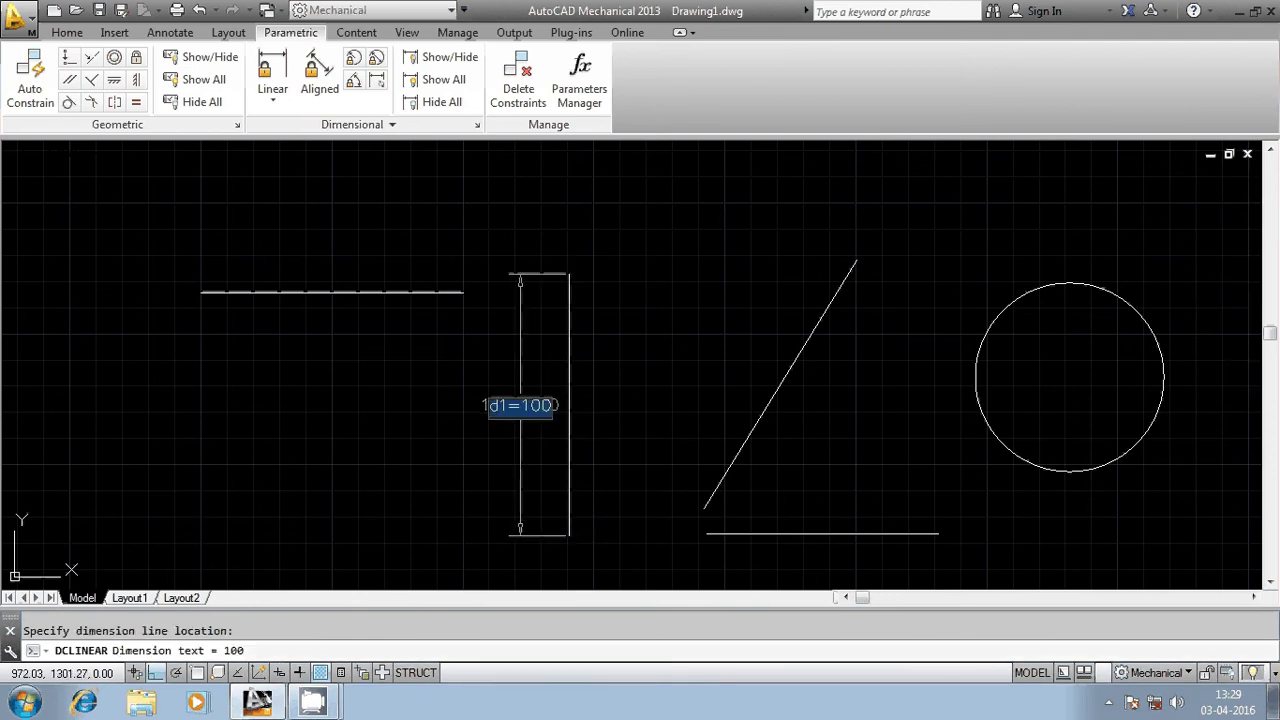
{"action": "key", "text": "Return"}
- Delete the linear constraint from the vertical line, leaving the neighbouring horizontal line out of the selection
{"action": "left_click", "coordinate": [557, 247]}
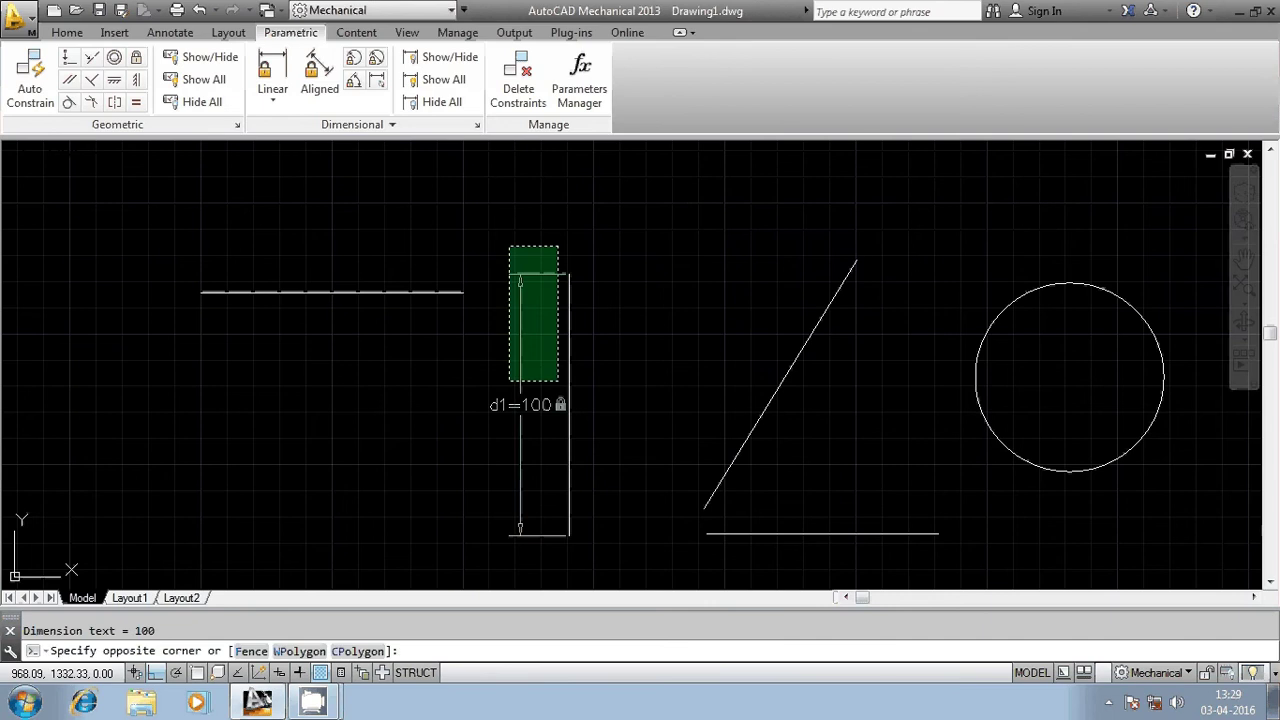
{"action": "left_click", "coordinate": [462, 544]}
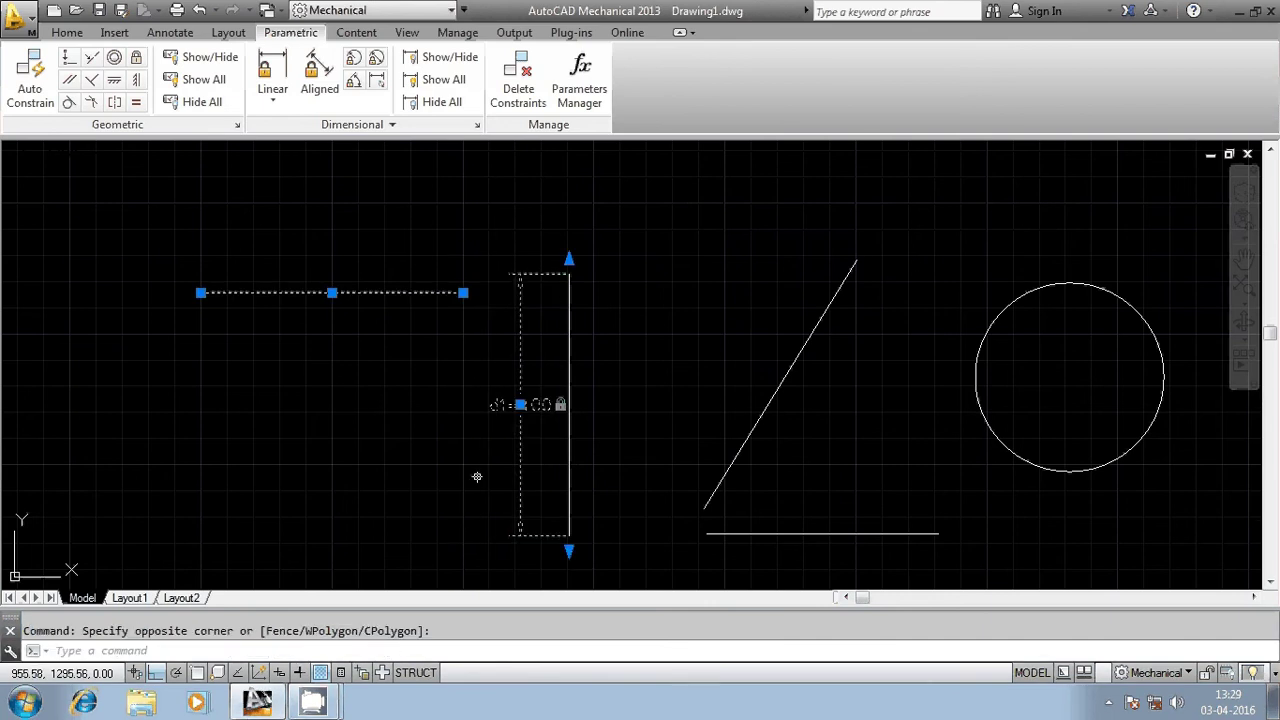
{"action": "key", "text": "Escape"}
{"action": "left_click", "coordinate": [541, 381]}
{"action": "left_click", "coordinate": [498, 532]}
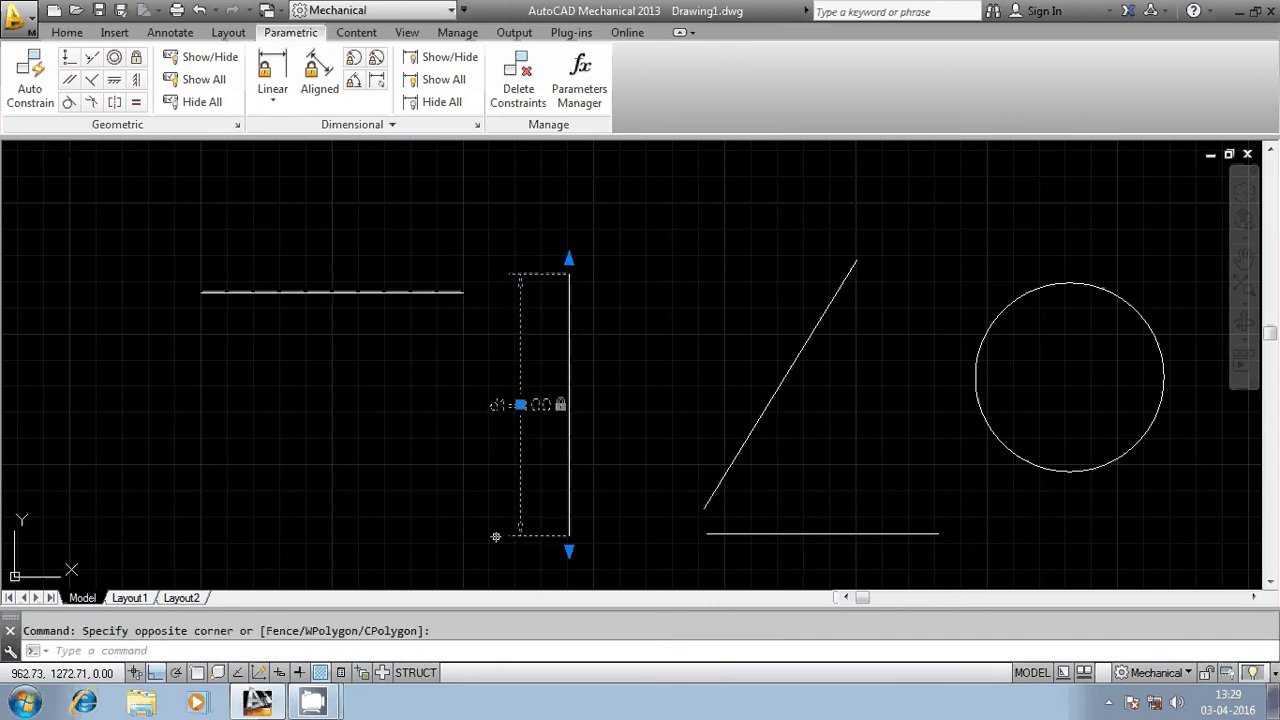
{"action": "key", "text": "Delete"}
- Add a horizontal dimensional constraint to the upper horizontal line using the Object option, placed above it, accepting the measured length
{"action": "left_click", "coordinate": [272, 92]}
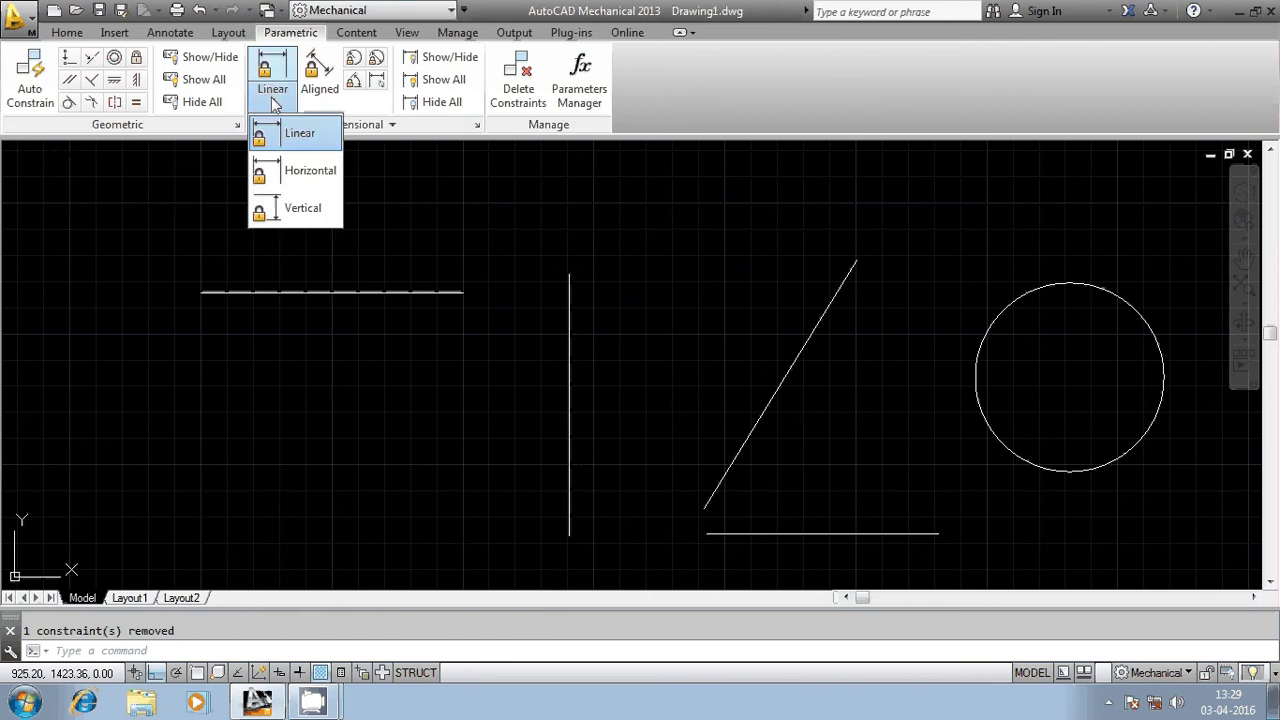
{"action": "left_click", "coordinate": [296, 181]}
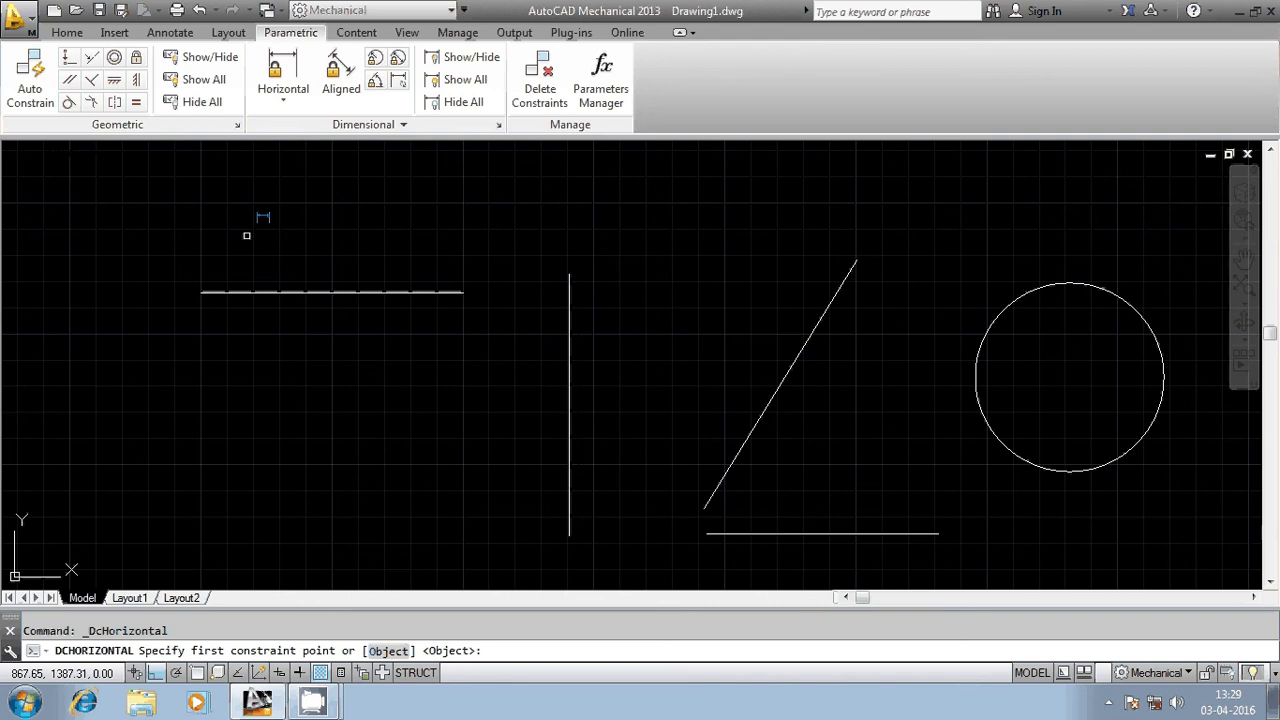
{"action": "type", "text": "o"}
{"action": "key", "text": "Return"}
{"action": "left_click", "coordinate": [318, 292]}
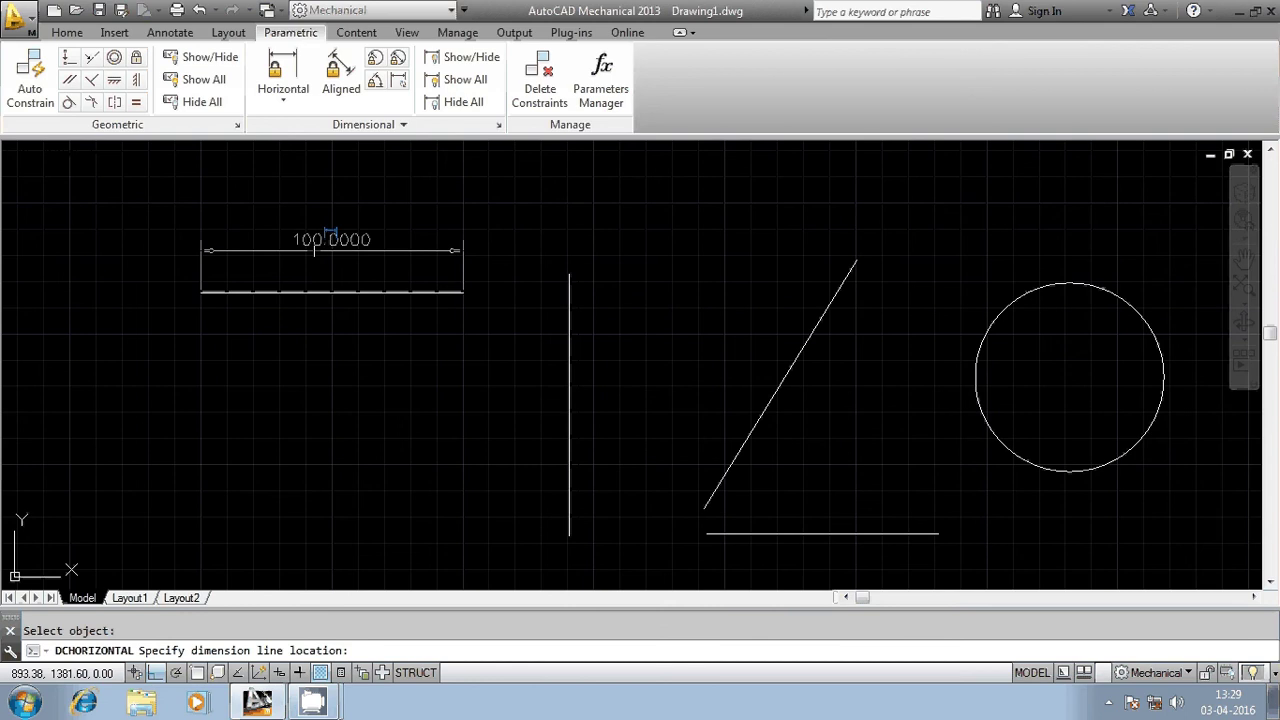
{"action": "left_click", "coordinate": [314, 250]}
{"action": "key", "text": "Return"}
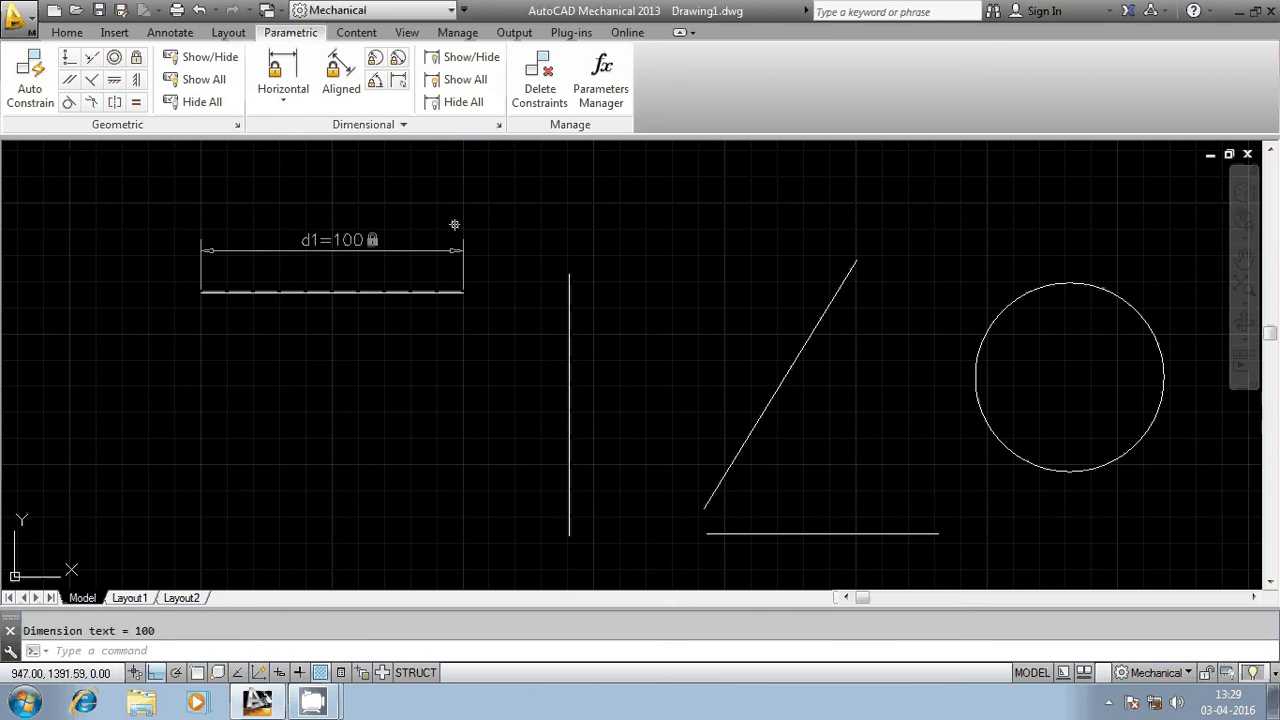
- Add a horizontal dimensional constraint between the endpoints of the lower horizontal line, placed above it, accepting the measured length
{"action": "right_click", "coordinate": [509, 219]}
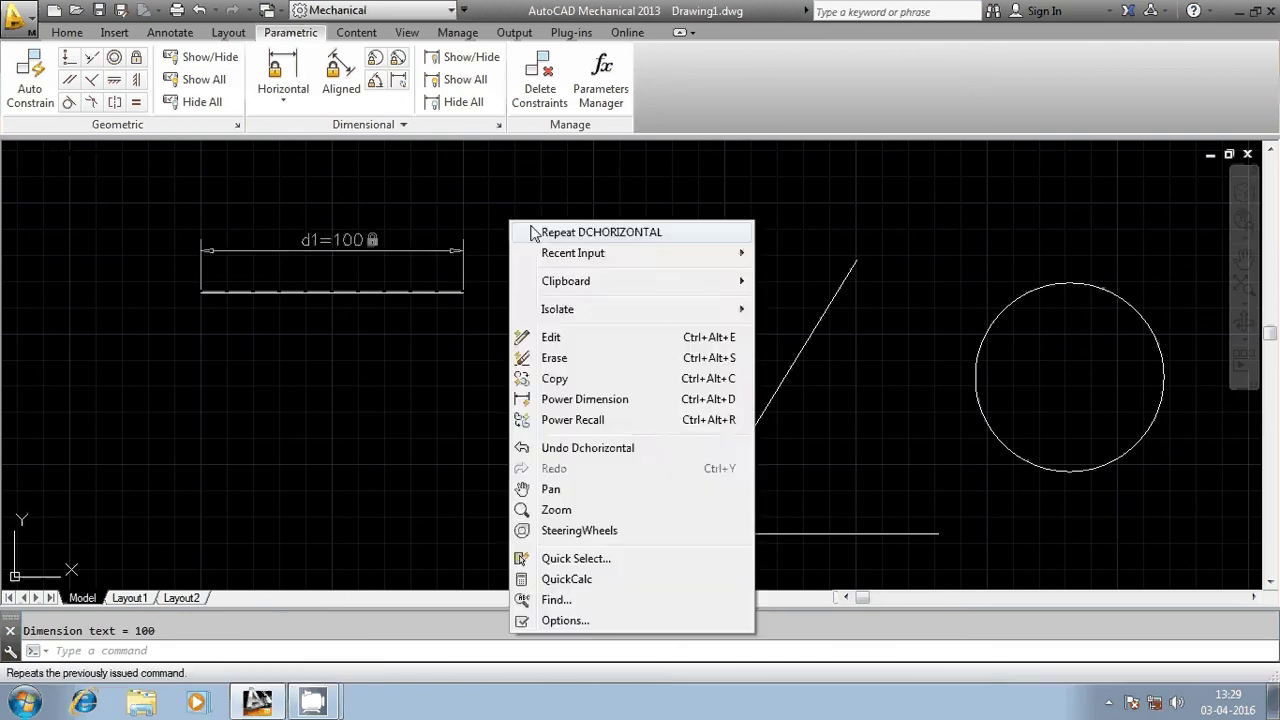
{"action": "left_click", "coordinate": [533, 232]}
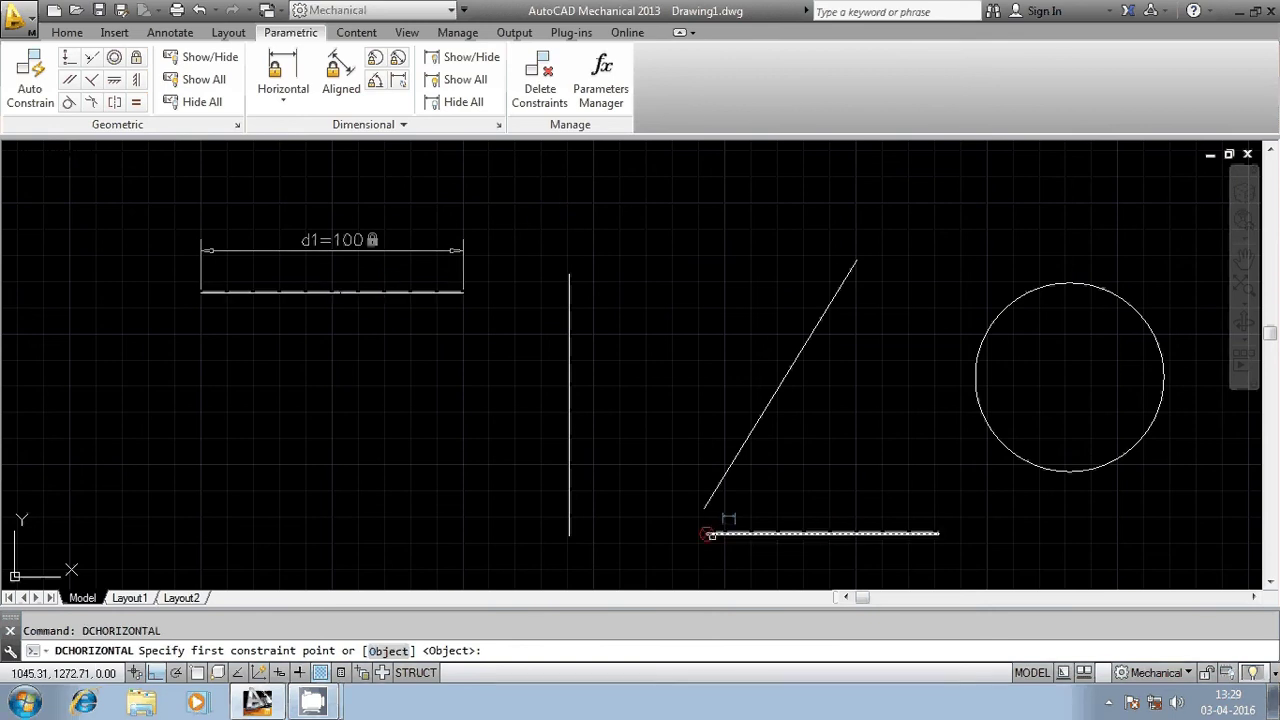
{"action": "left_click", "coordinate": [708, 534]}
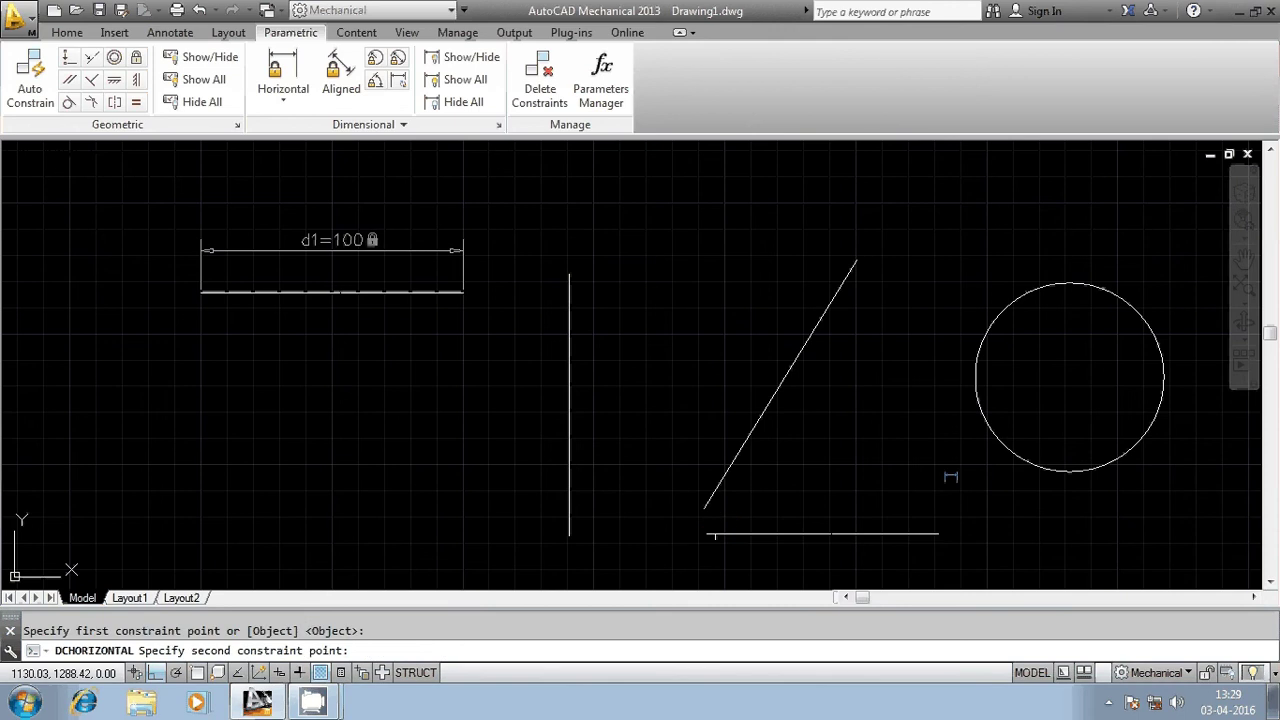
{"action": "left_click", "coordinate": [938, 533]}
{"action": "left_click", "coordinate": [866, 479]}
{"action": "key", "text": "Return"}
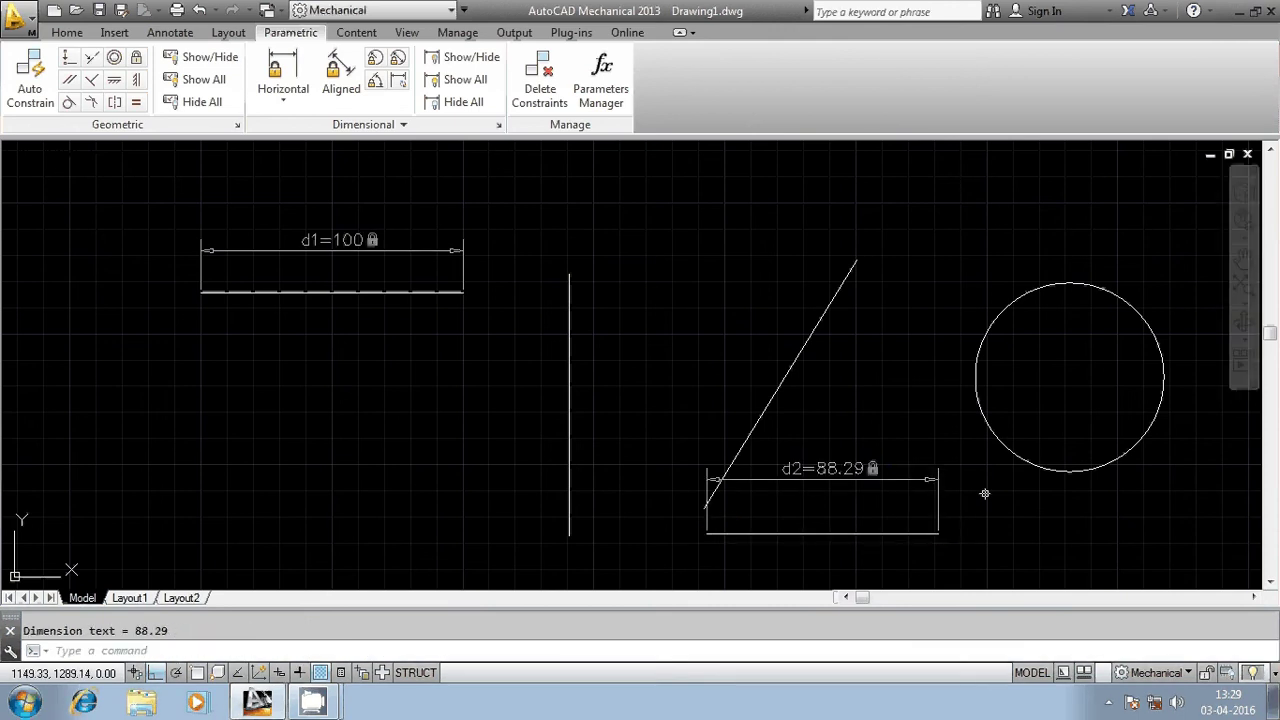
- Delete the horizontal dimensional constraints from the lower and upper horizontal lines
{"action": "key", "text": "Escape"}
{"action": "left_click", "coordinate": [903, 438]}
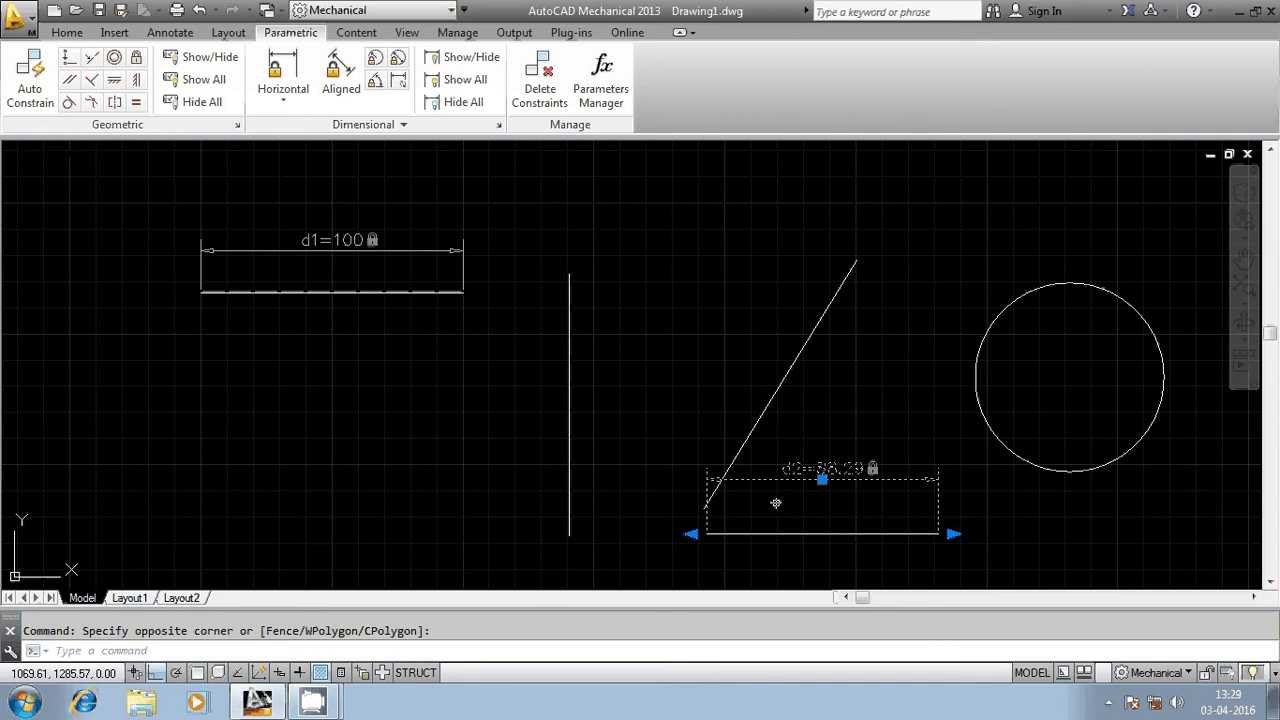
{"action": "key", "text": "Delete"}
{"action": "left_click", "coordinate": [480, 225]}
{"action": "left_click", "coordinate": [164, 271]}
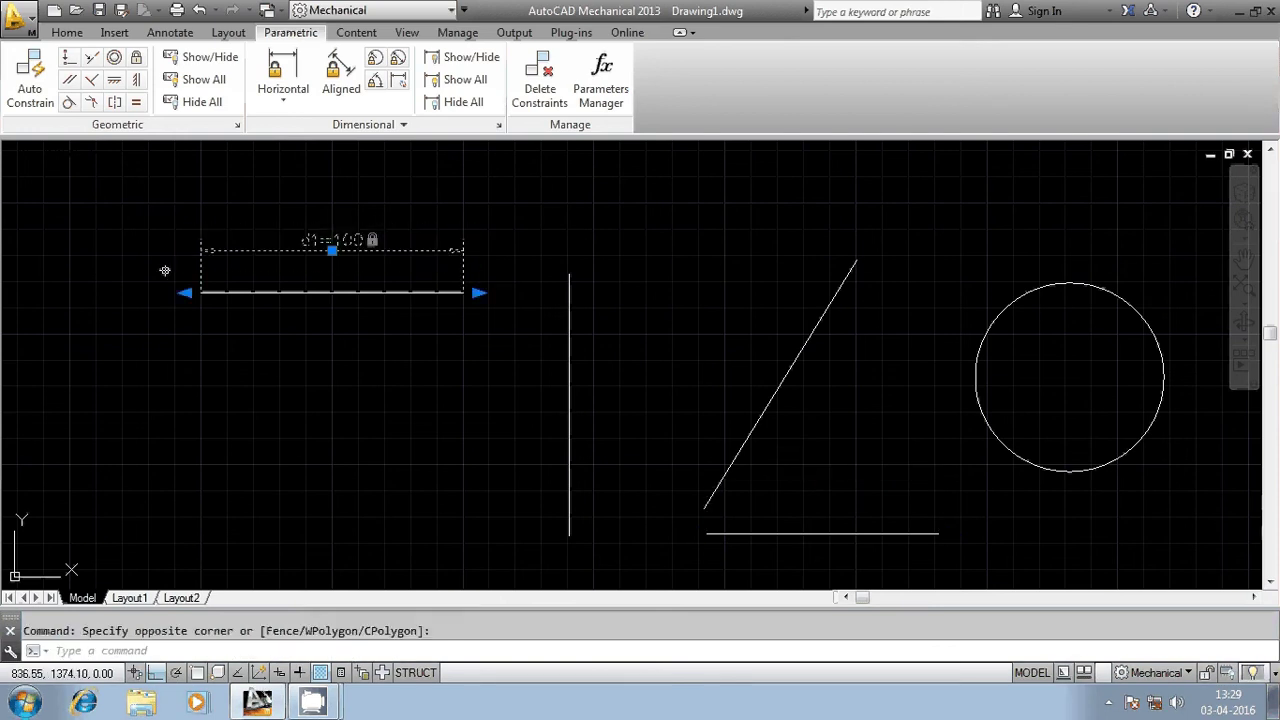
{"action": "key", "text": "Delete"}
- Add a vertical dimensional constraint between the endpoints of the vertical line, placed on its left side, accepting the measured length
{"action": "left_click", "coordinate": [283, 100]}
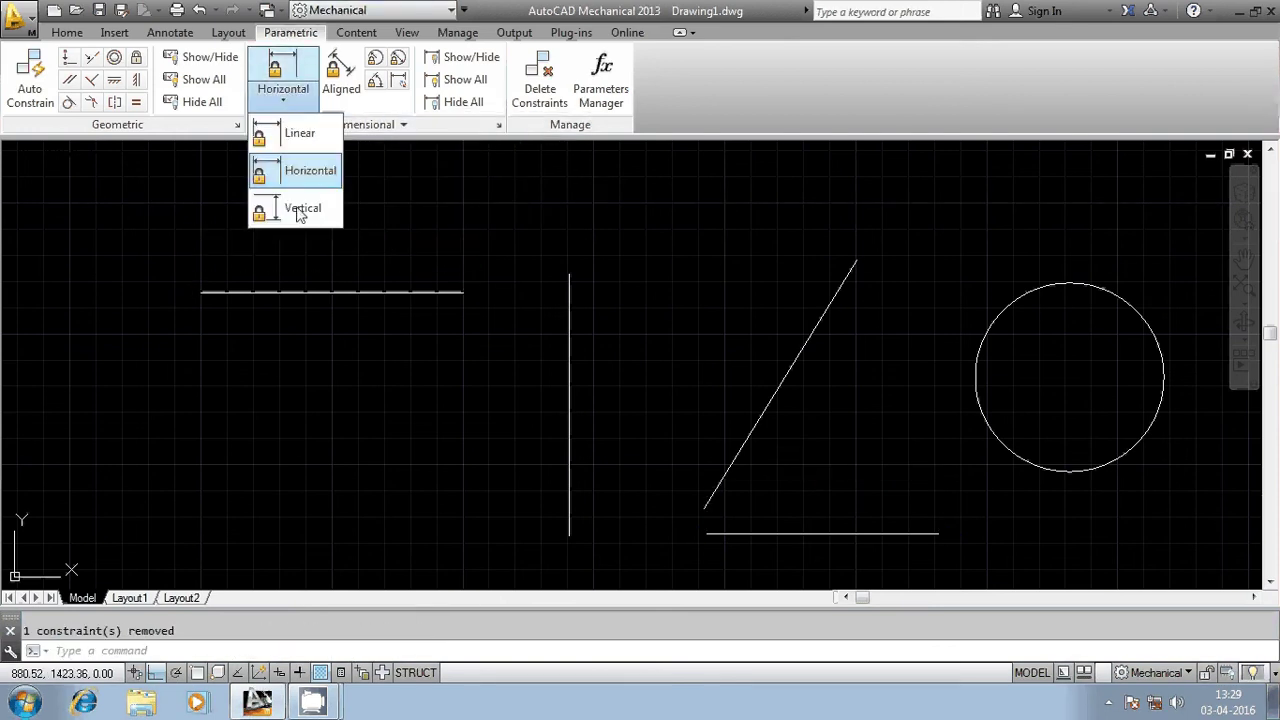
{"action": "left_click", "coordinate": [300, 210]}
{"action": "left_click", "coordinate": [569, 274]}
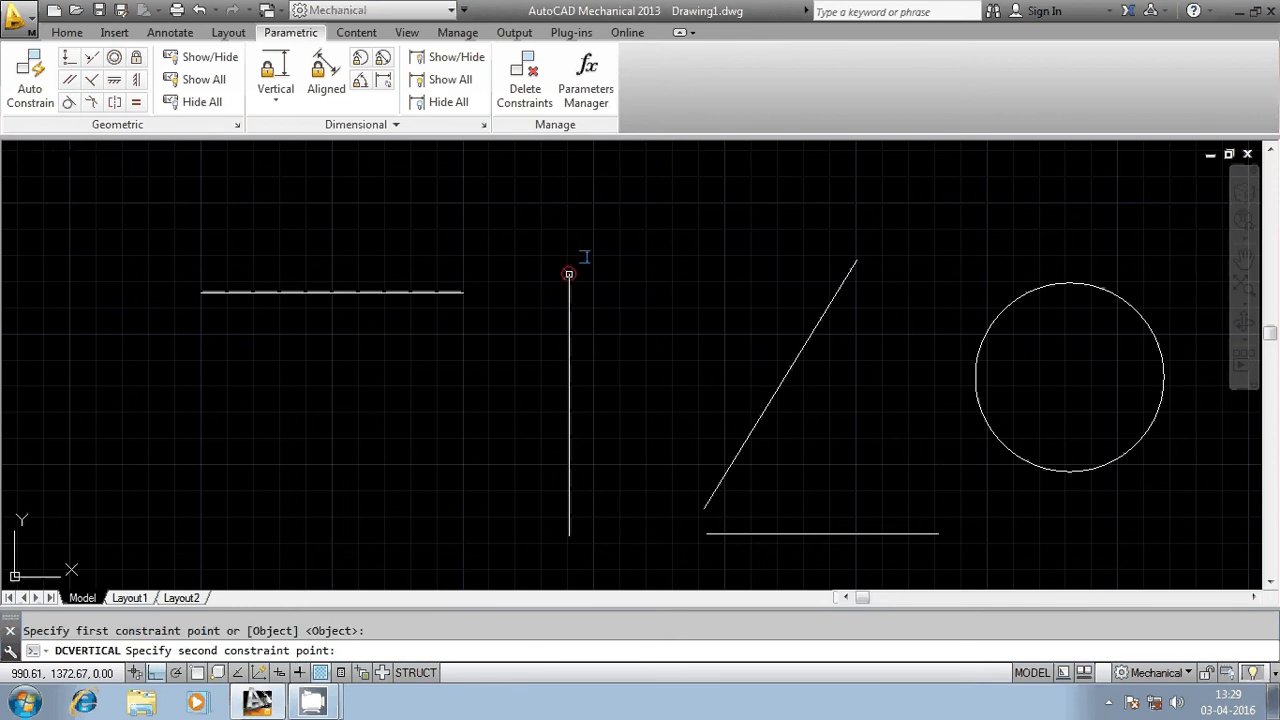
{"action": "left_click", "coordinate": [575, 522]}
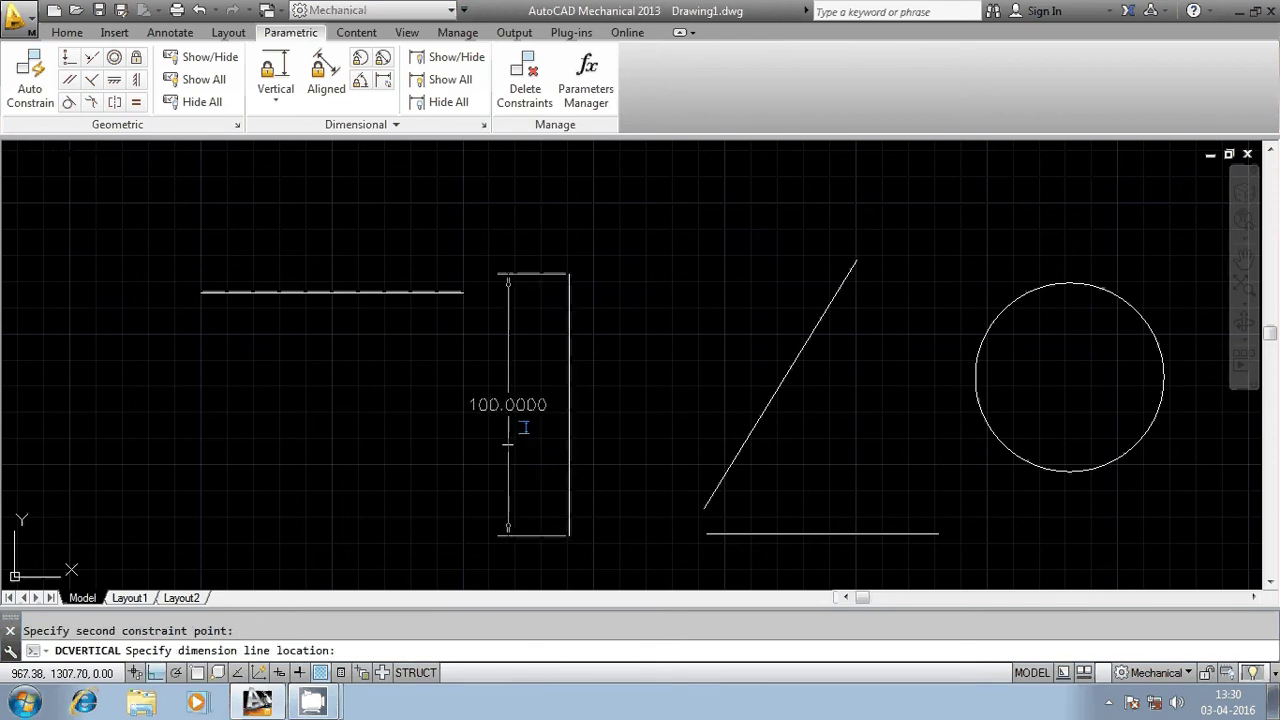
{"action": "left_click", "coordinate": [523, 428]}
{"action": "key", "text": "Return"}
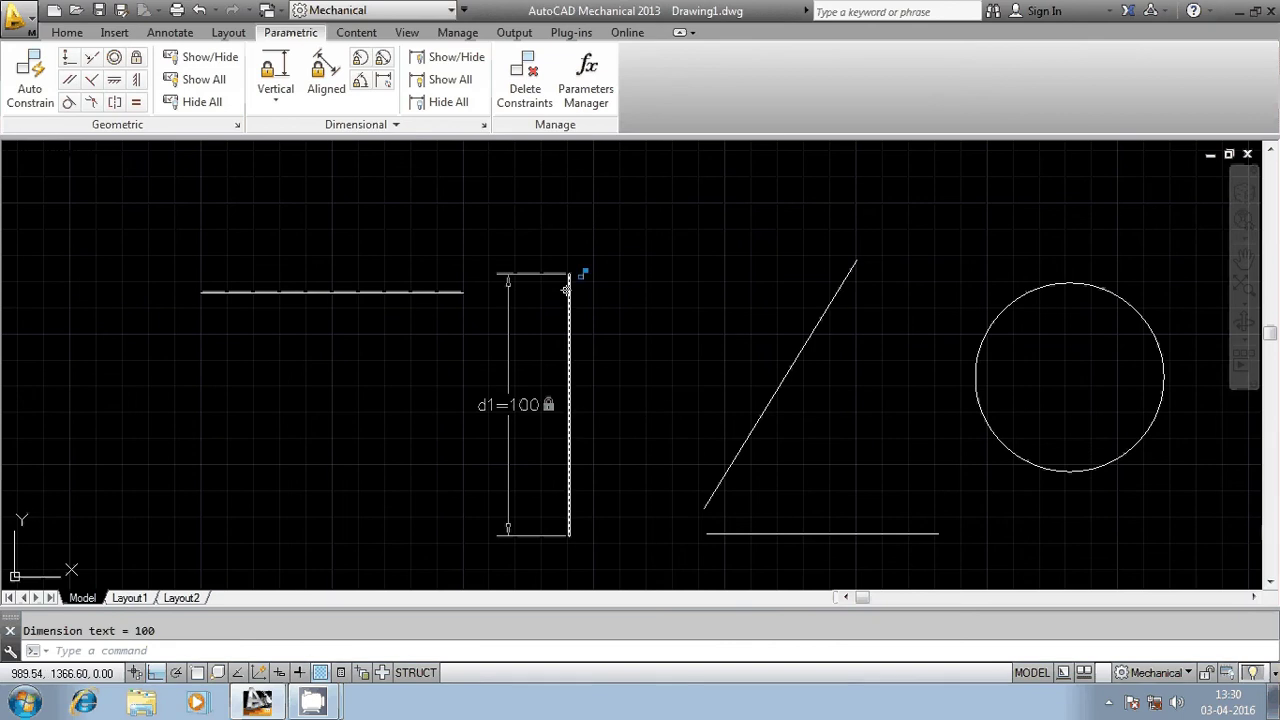
- Delete the vertical dimensional constraint from the vertical line
{"action": "left_click", "coordinate": [545, 262]}
{"action": "left_click", "coordinate": [481, 556]}
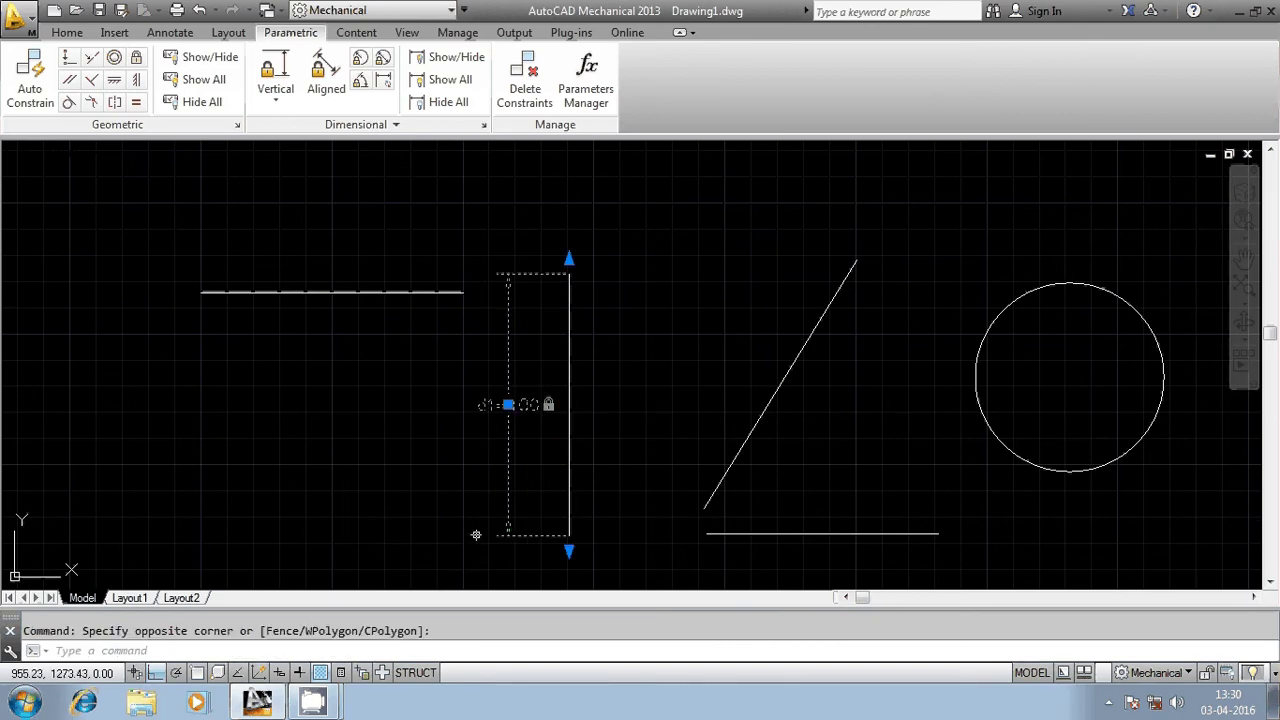
{"action": "key", "text": "Delete"}
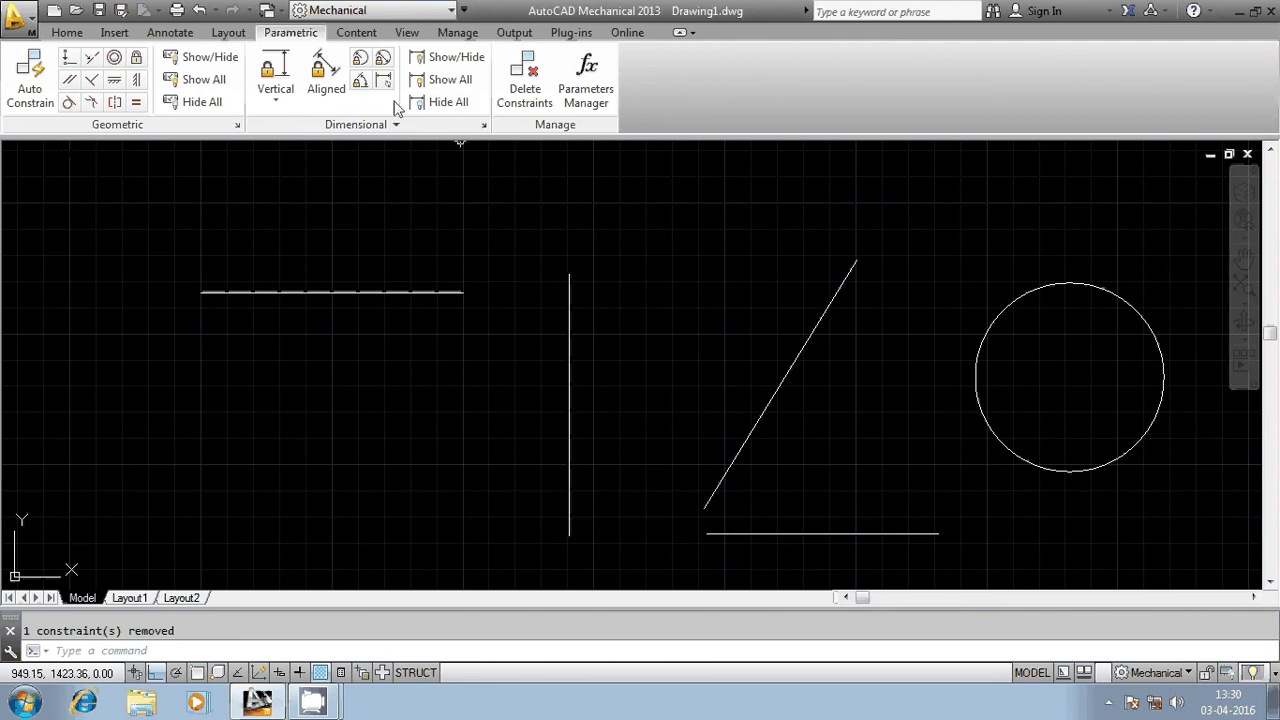
- Add a vertical dimensional constraint between the endpoints of the inclined line, placed on its left side, accepting the measured value
{"action": "left_click", "coordinate": [277, 100]}
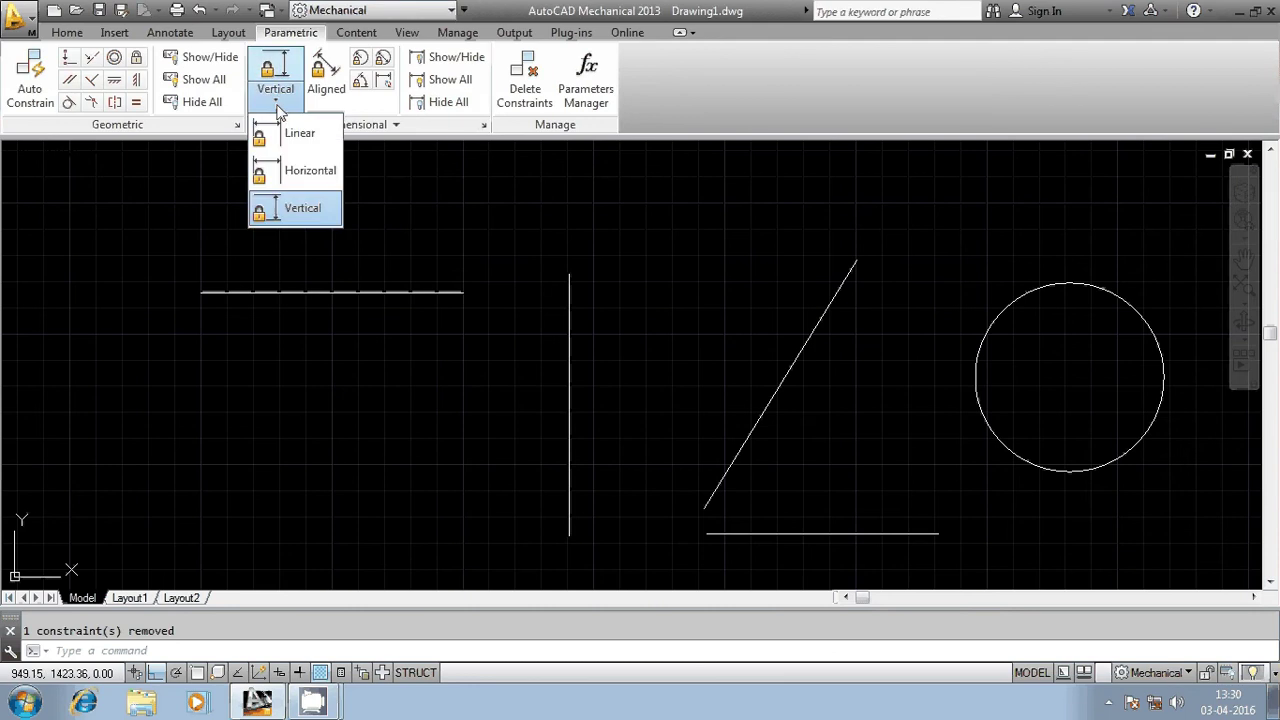
{"action": "left_click", "coordinate": [303, 213]}
{"action": "left_click", "coordinate": [871, 246]}
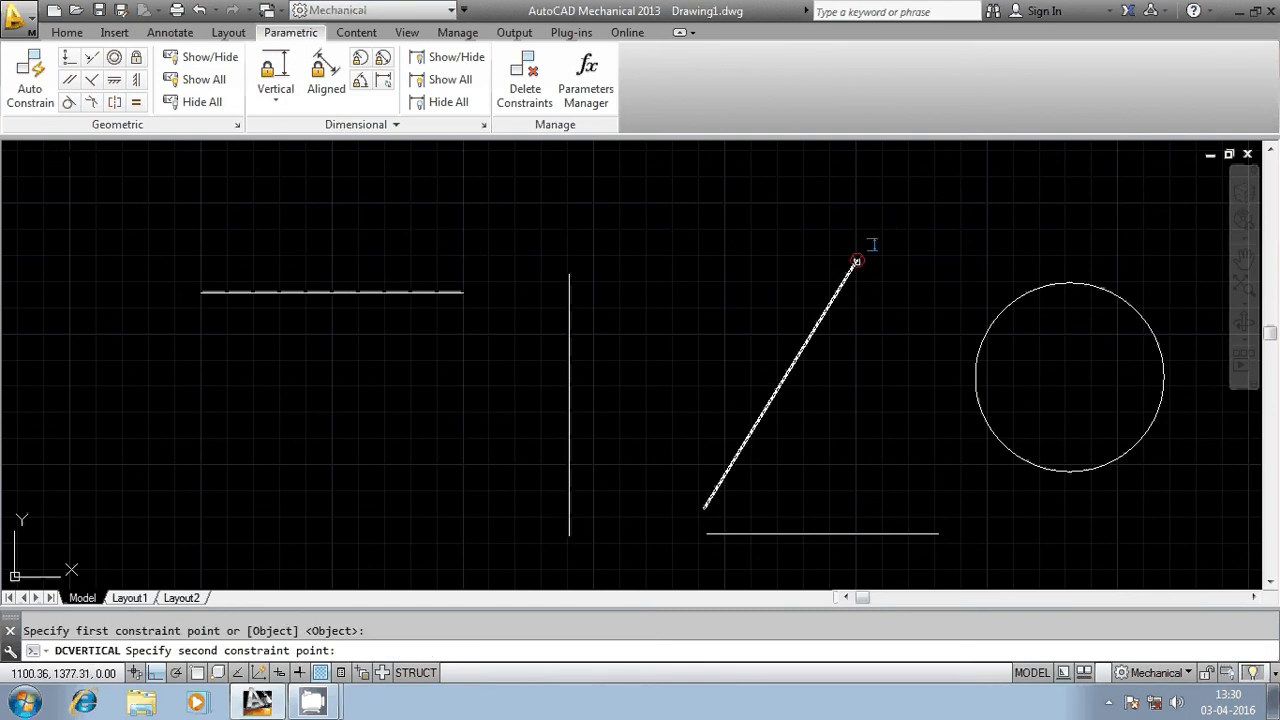
{"action": "left_click", "coordinate": [704, 507]}
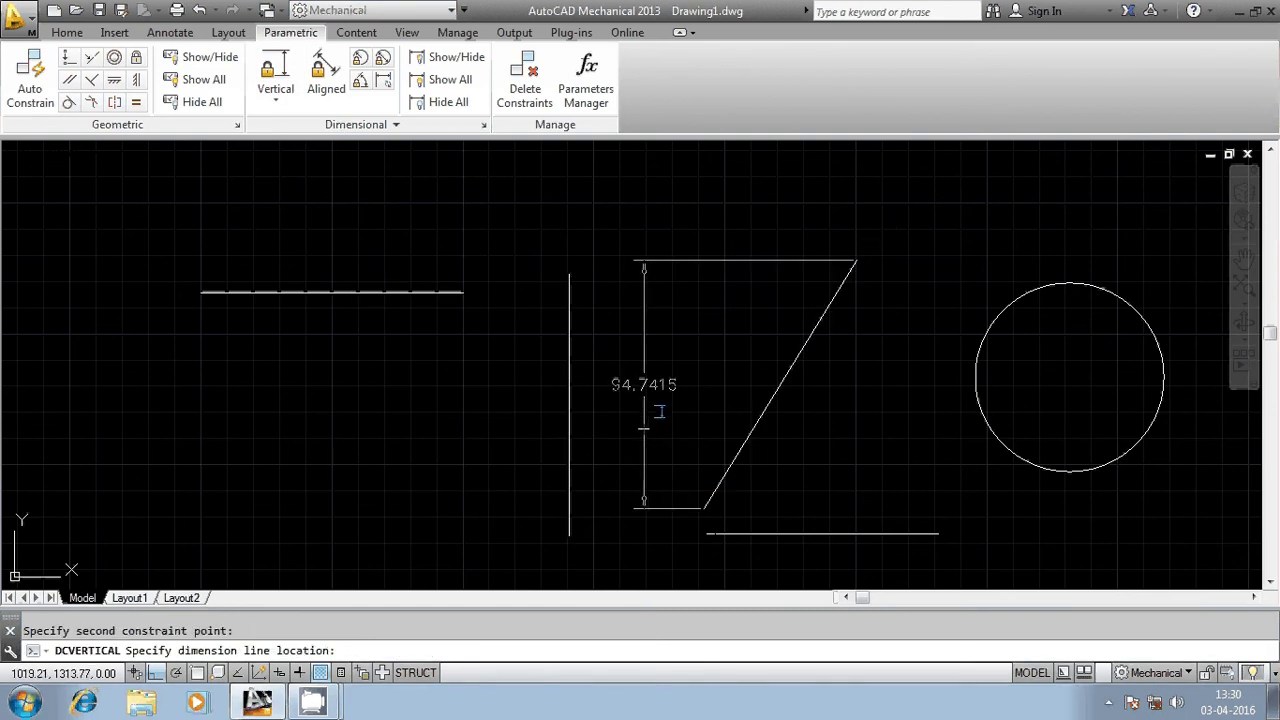
{"action": "left_click", "coordinate": [659, 411]}
{"action": "key", "text": "Return"}
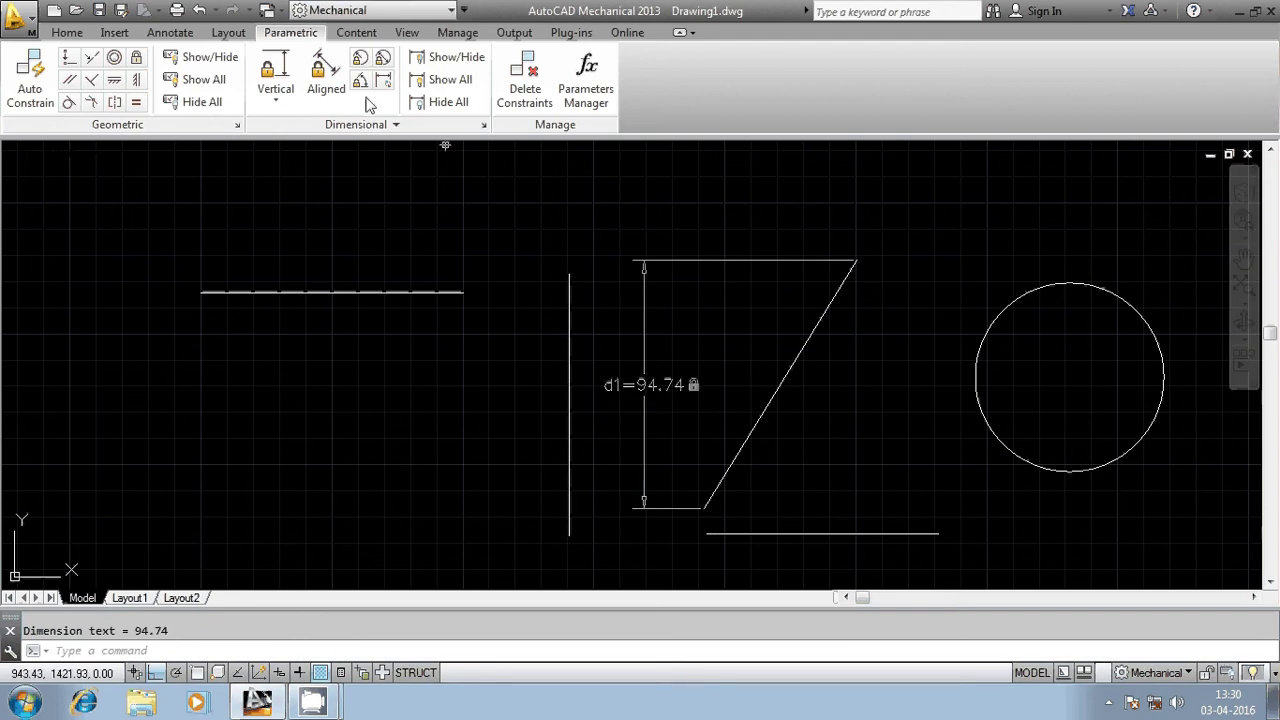
- Add a horizontal dimensional constraint between the endpoints of the inclined line, placed above it, accepting the measured value
{"action": "left_click", "coordinate": [276, 100]}
{"action": "left_click", "coordinate": [285, 174]}
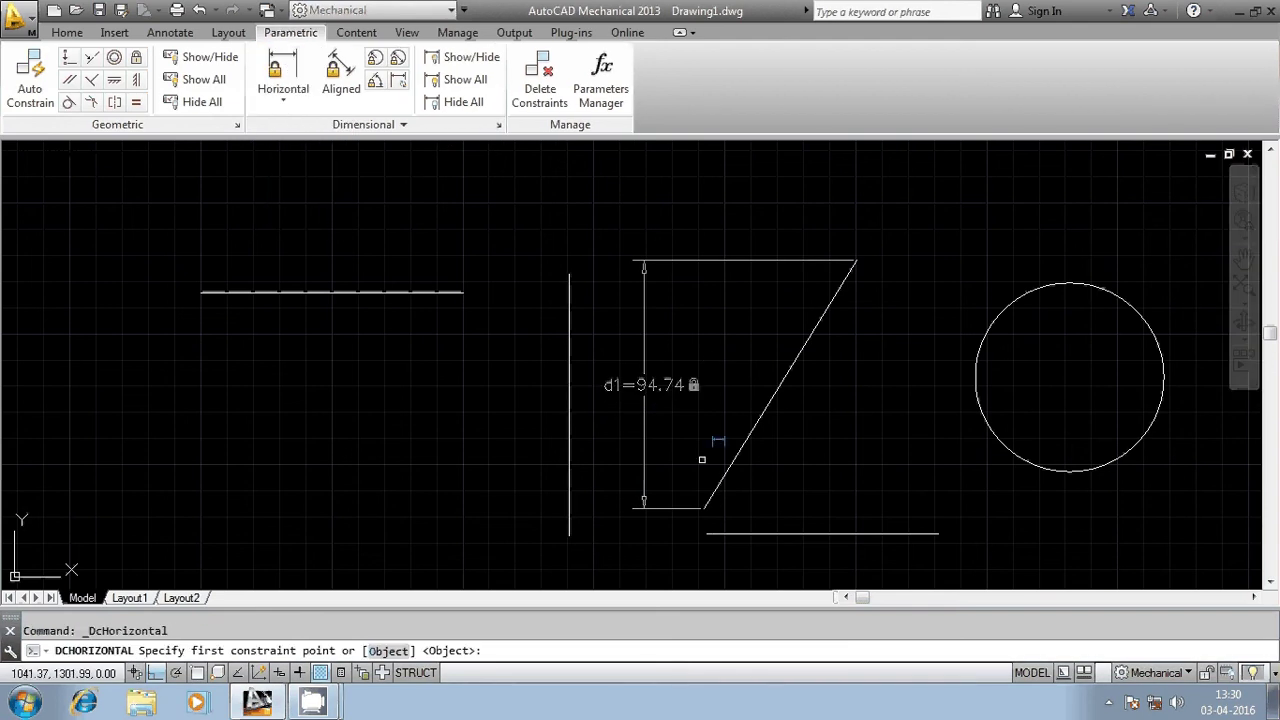
{"action": "left_click", "coordinate": [705, 507]}
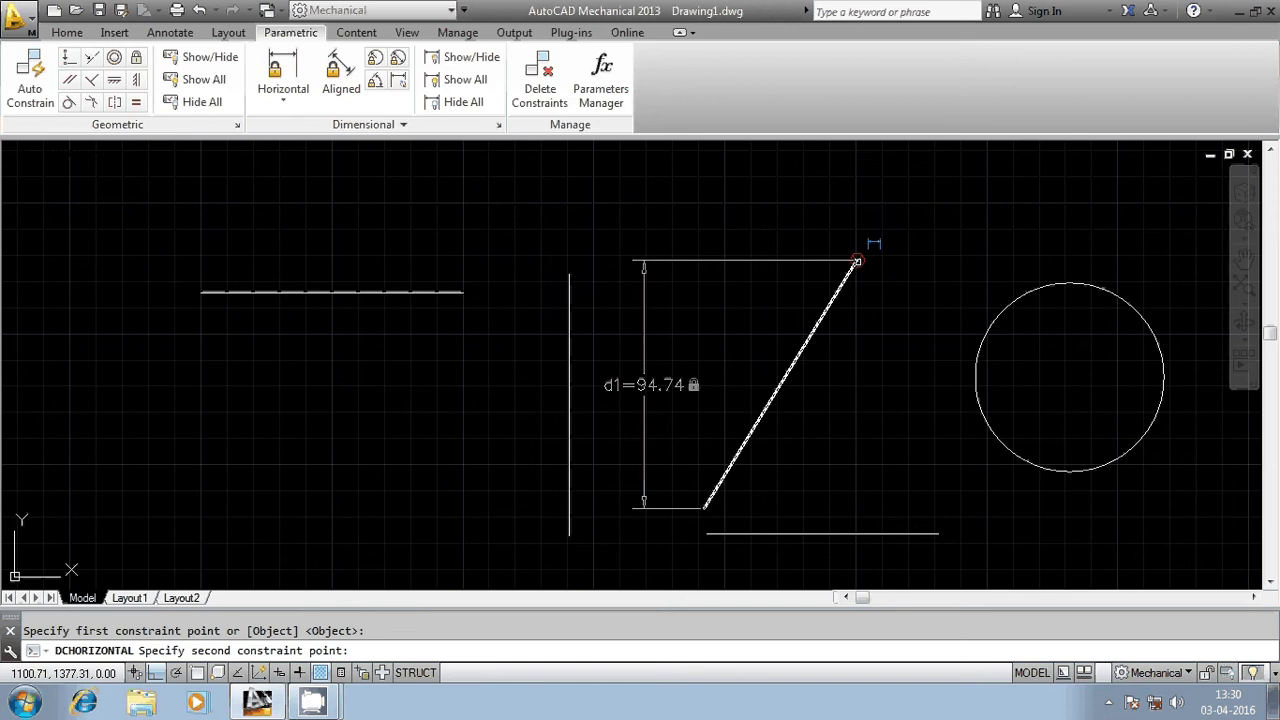
{"action": "left_click", "coordinate": [857, 261]}
{"action": "left_click", "coordinate": [885, 181]}
{"action": "key", "text": "Return"}
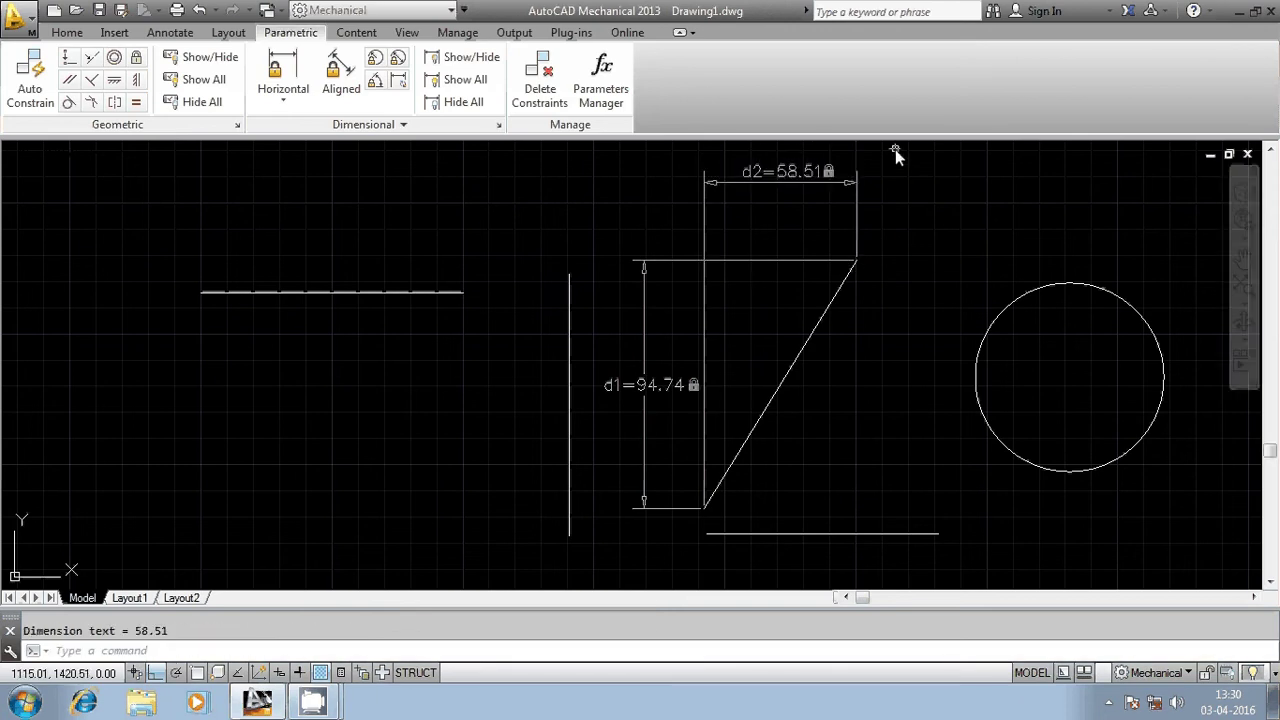
- Delete the horizontal and the vertical dimensional constraints from the inclined line
{"action": "left_click", "coordinate": [894, 184]}
{"action": "left_click", "coordinate": [680, 218]}
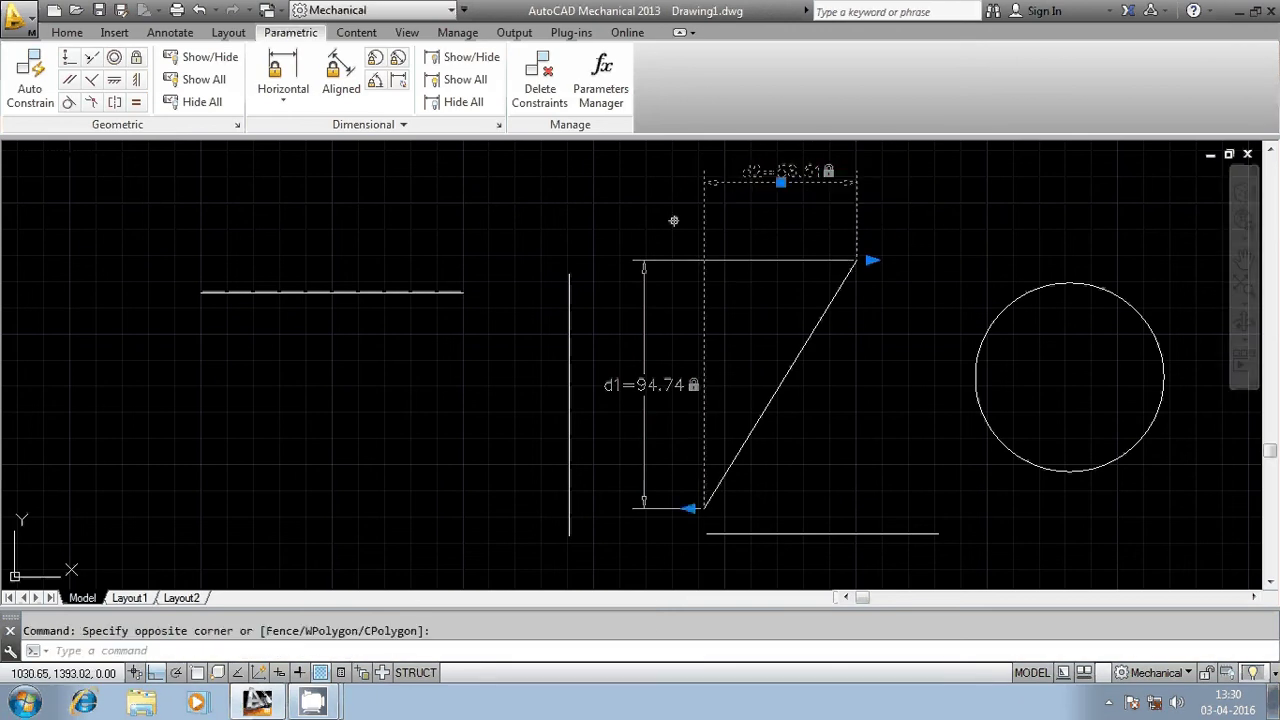
{"action": "key", "text": "Delete"}
{"action": "left_click", "coordinate": [728, 210]}
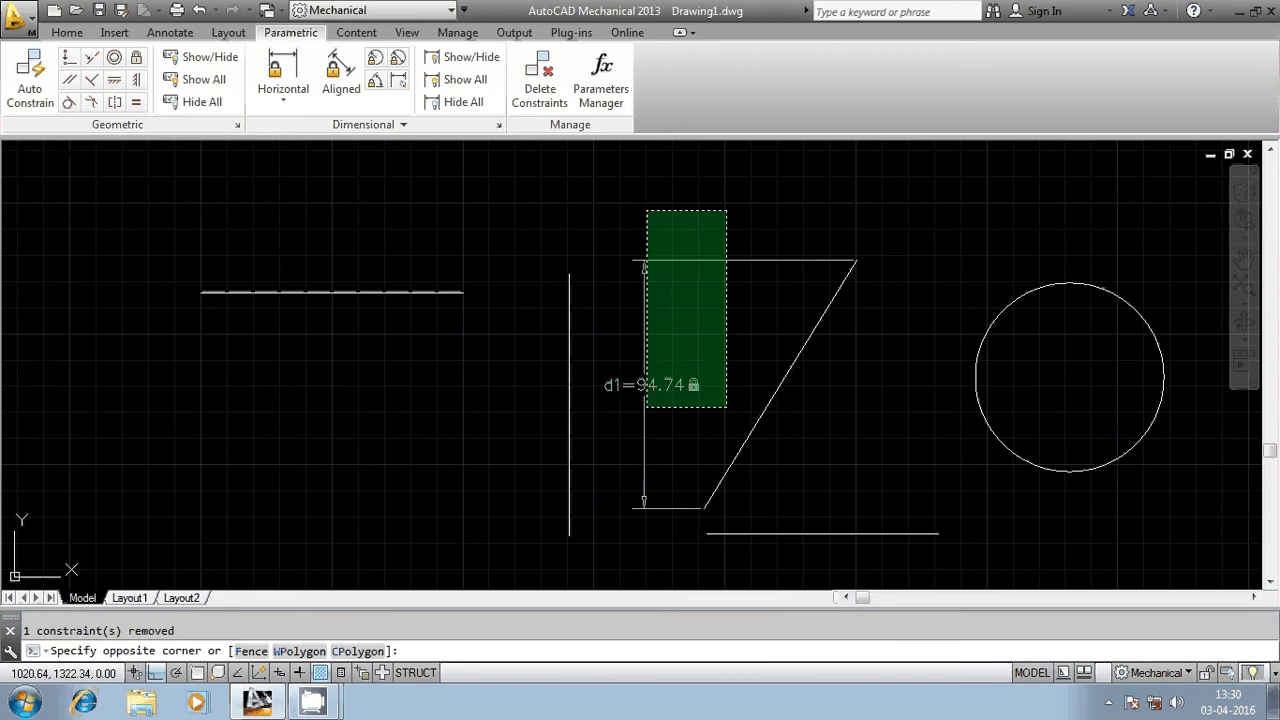
{"action": "left_click", "coordinate": [643, 400]}
{"action": "key", "text": "Delete"}
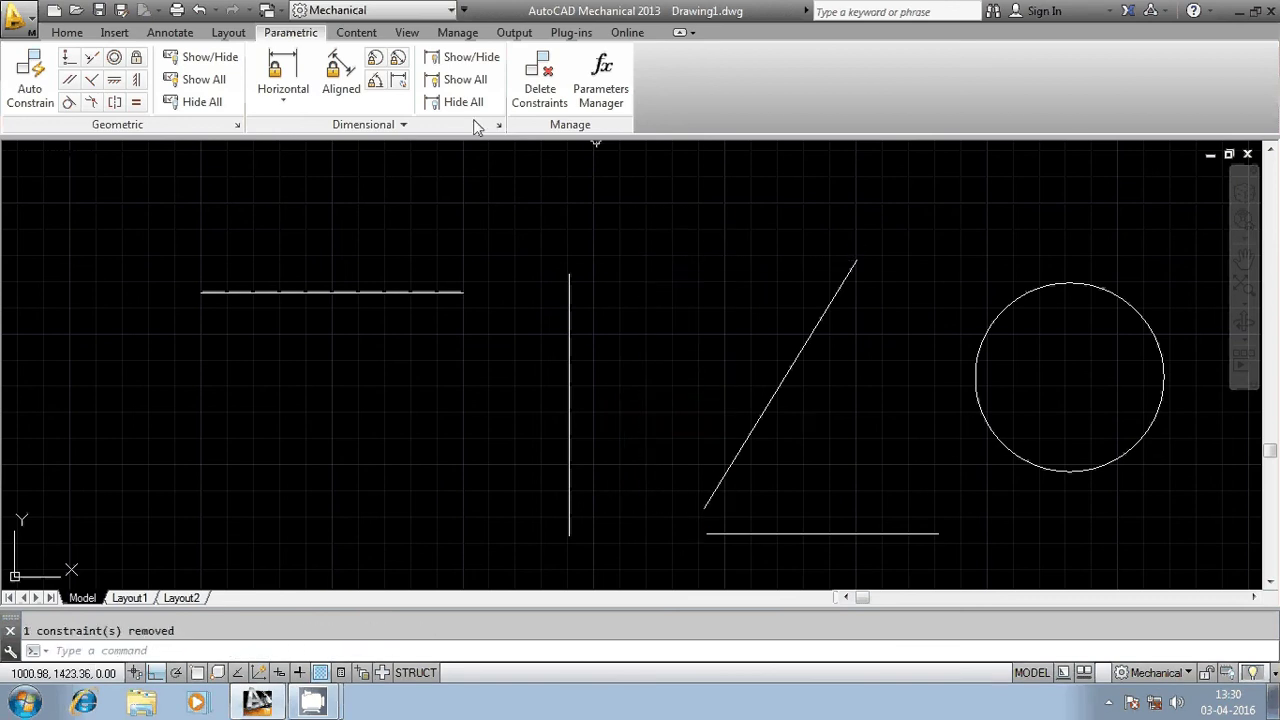
- Try an aligned dimensional constraint with the Point & line option between the inclined line's lower endpoint and the lower horizontal line
{"action": "left_click", "coordinate": [341, 80]}
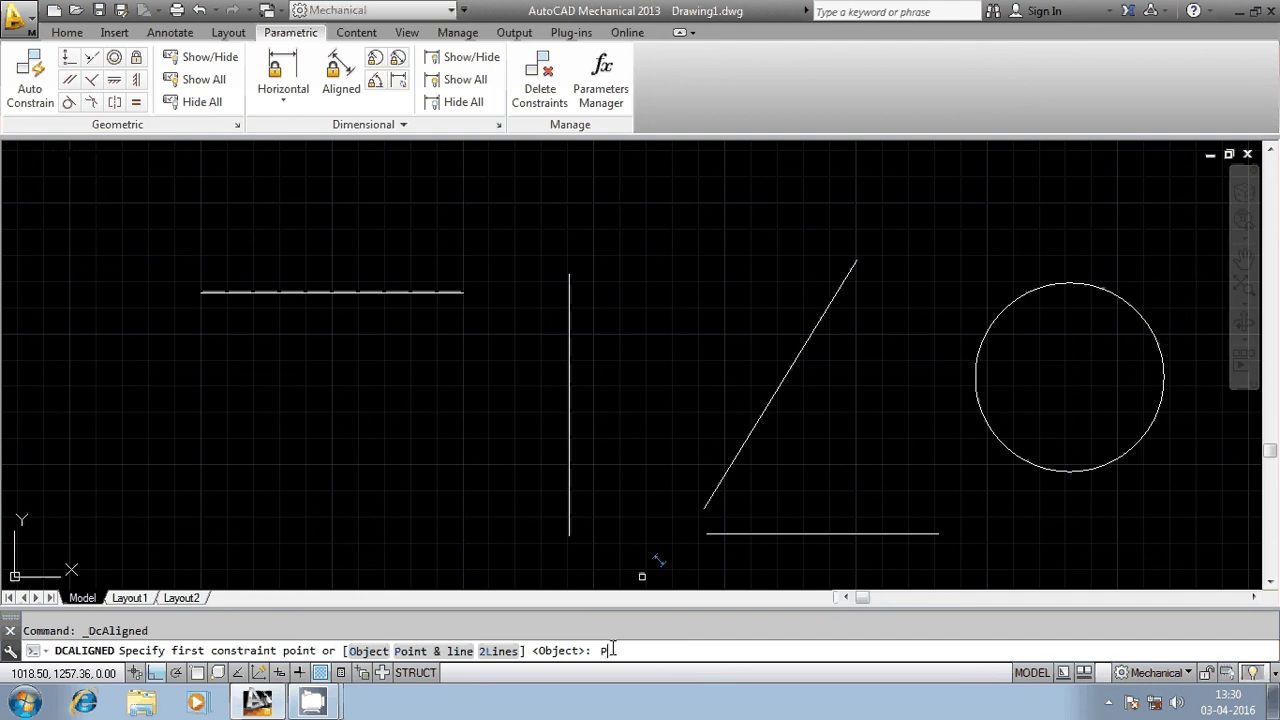
{"action": "key", "text": "Return"}
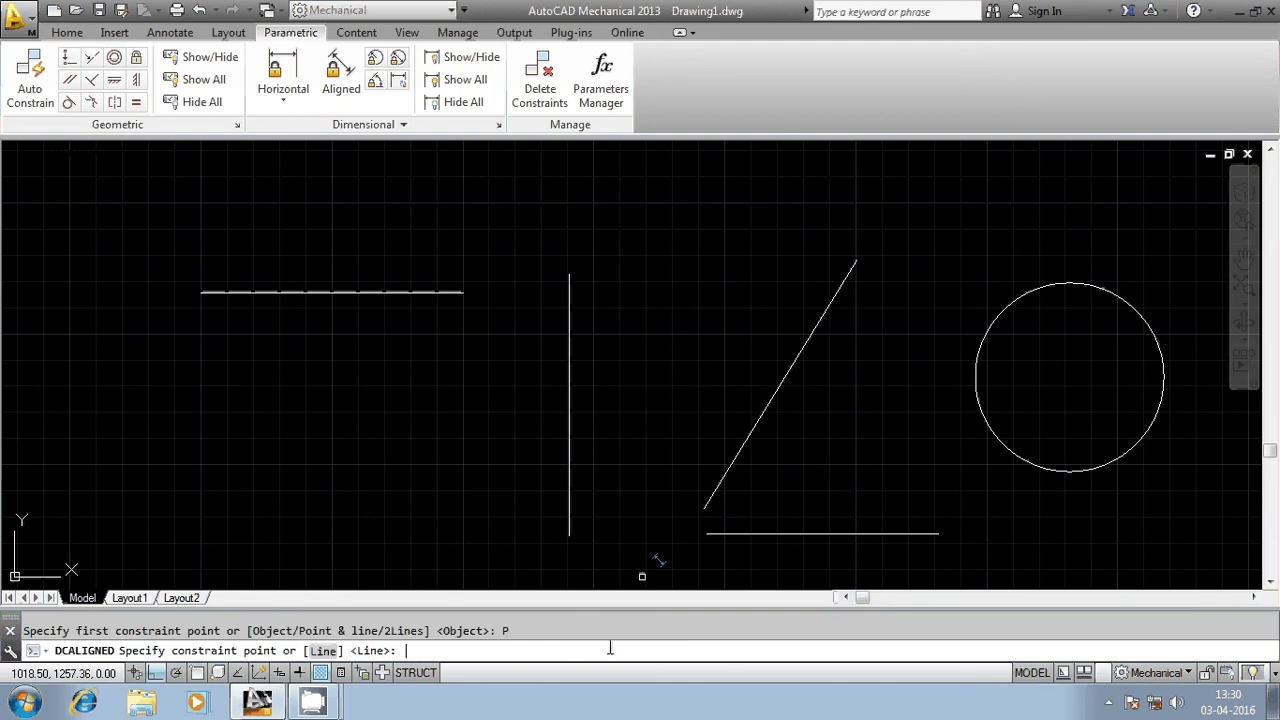
{"action": "key", "text": "Return"}
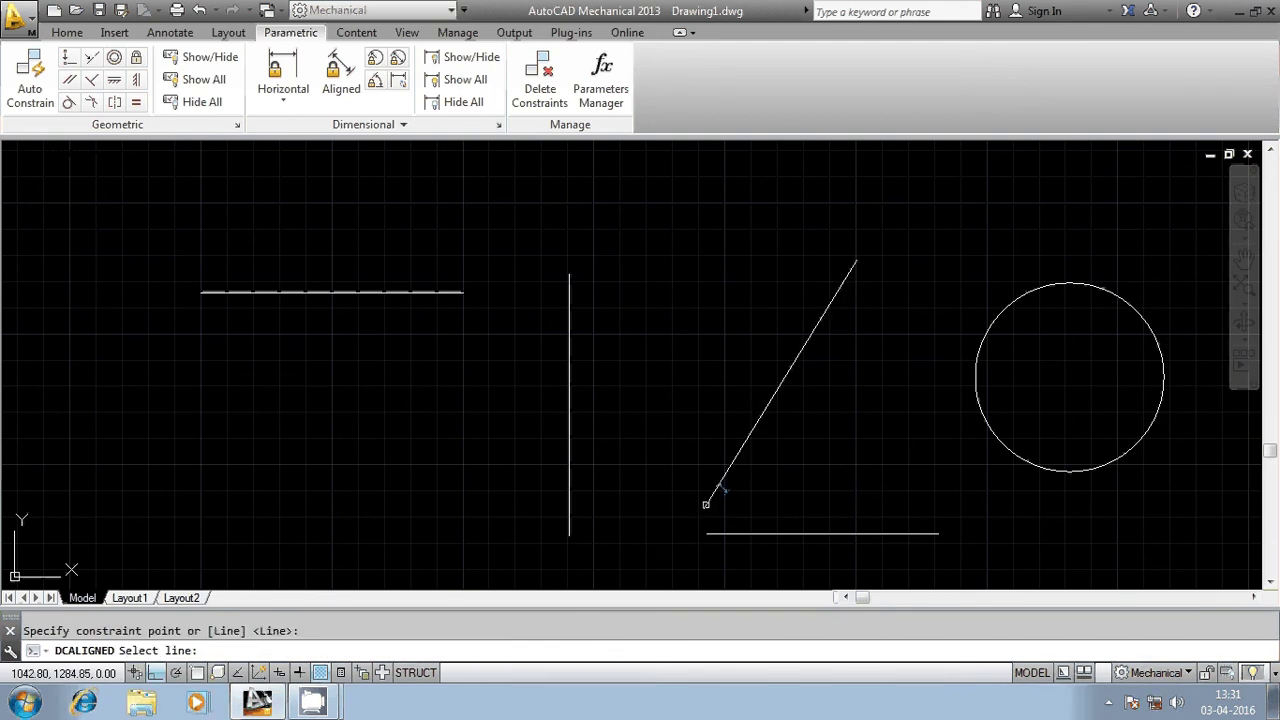
{"action": "left_click", "coordinate": [866, 533]}
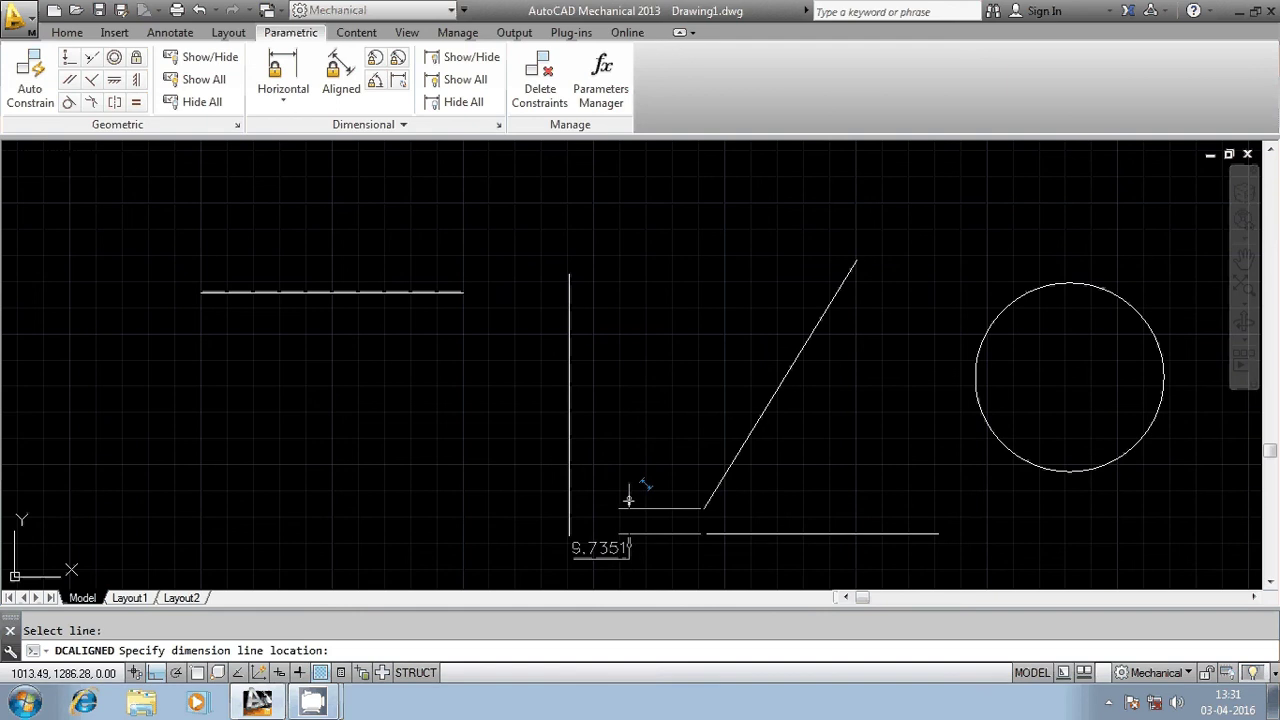
{"action": "key", "text": "Escape"}
- Add an aligned dimensional constraint with the 2Lines option between the inclined line and the lower horizontal line, placed left of them, accepting the measured distance
{"action": "left_click", "coordinate": [340, 75]}
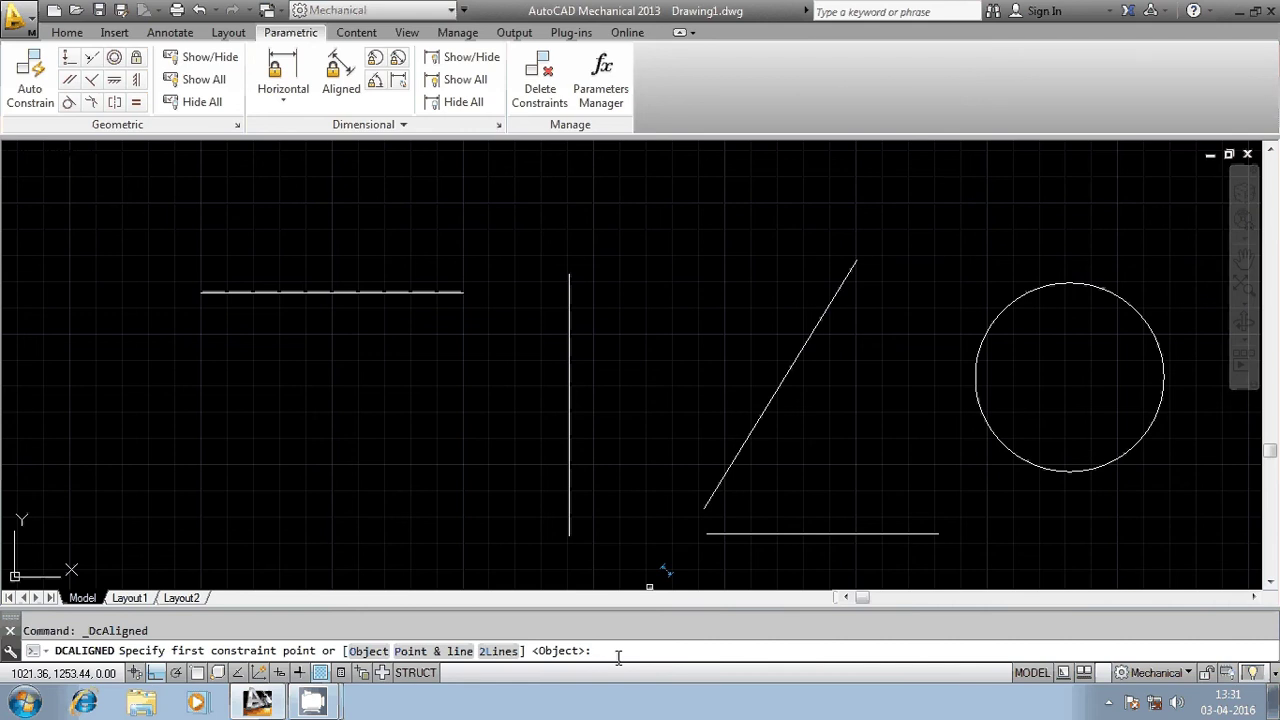
{"action": "type", "text": "2L"}
{"action": "key", "text": "Return"}
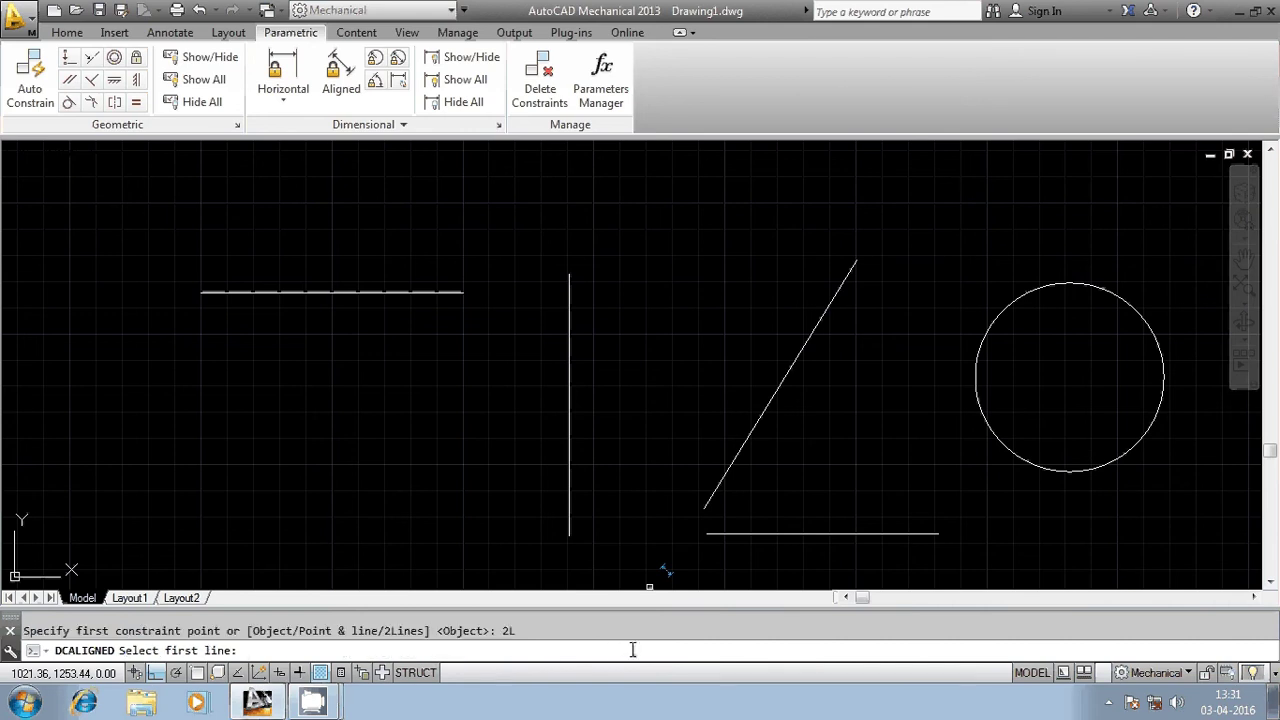
{"action": "left_click", "coordinate": [740, 452]}
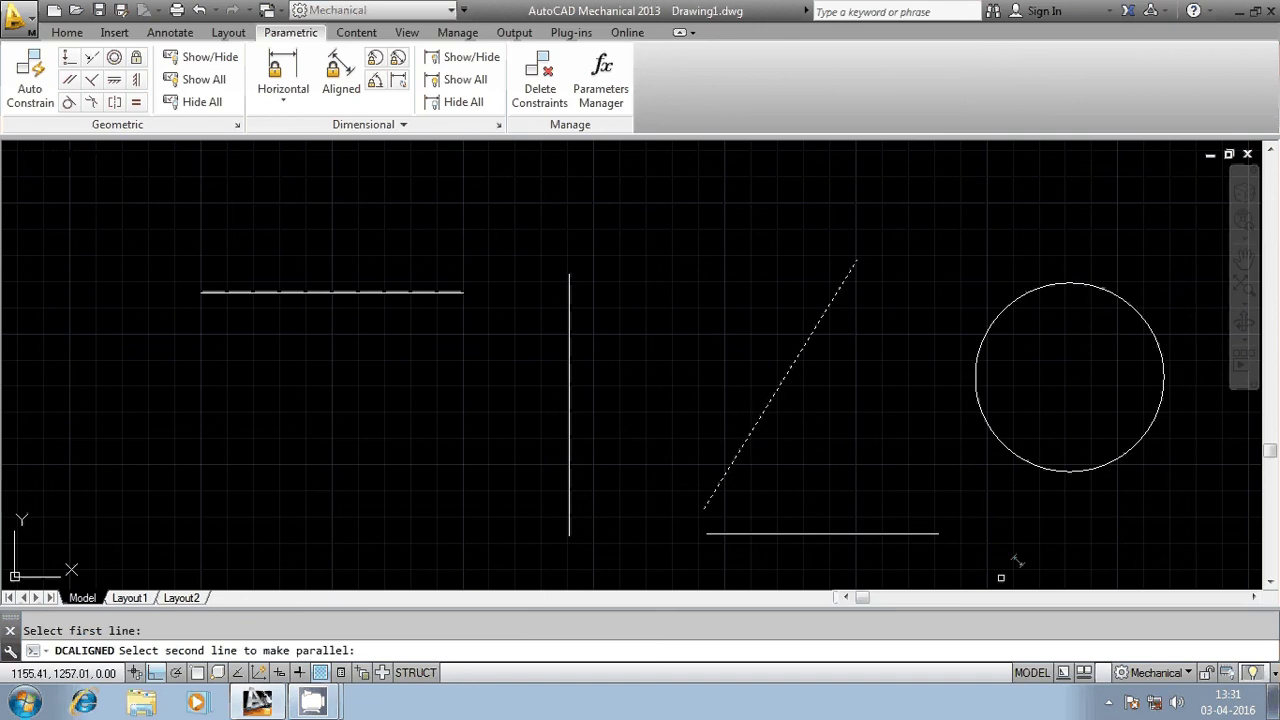
{"action": "left_click", "coordinate": [925, 533]}
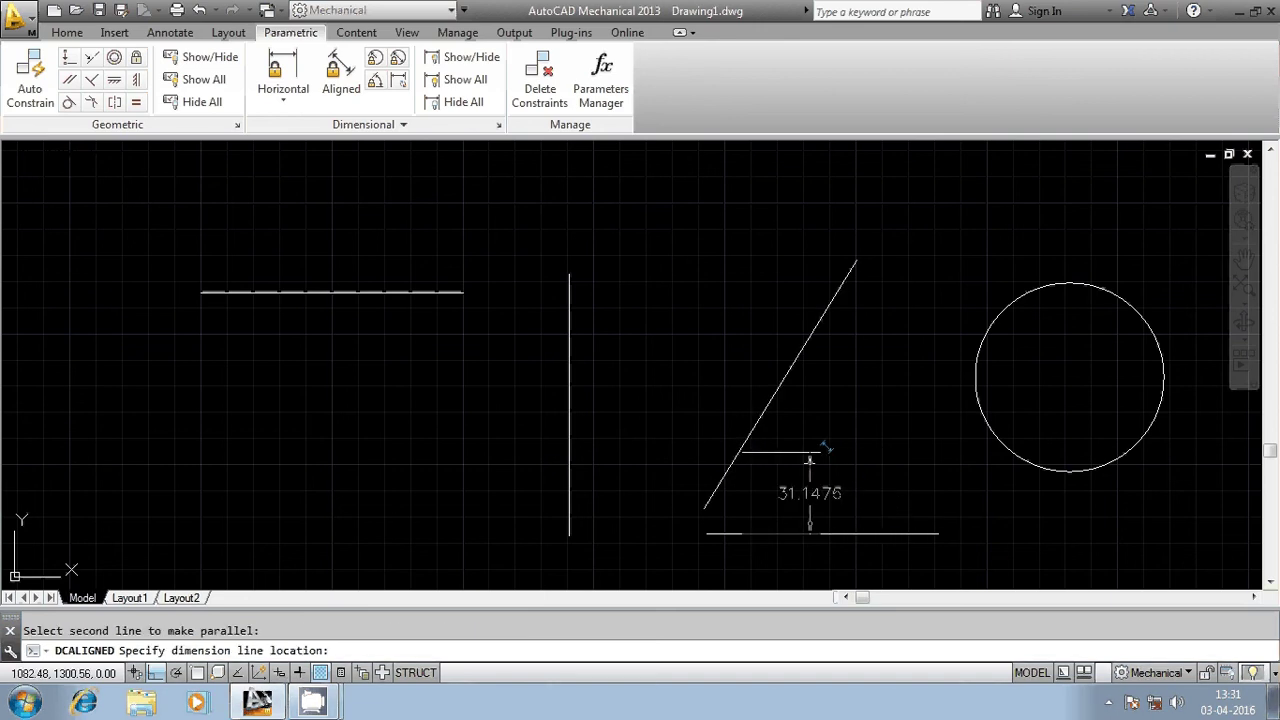
{"action": "scroll", "coordinate": [744, 449], "scroll_direction": "up", "scroll_amount": 2}
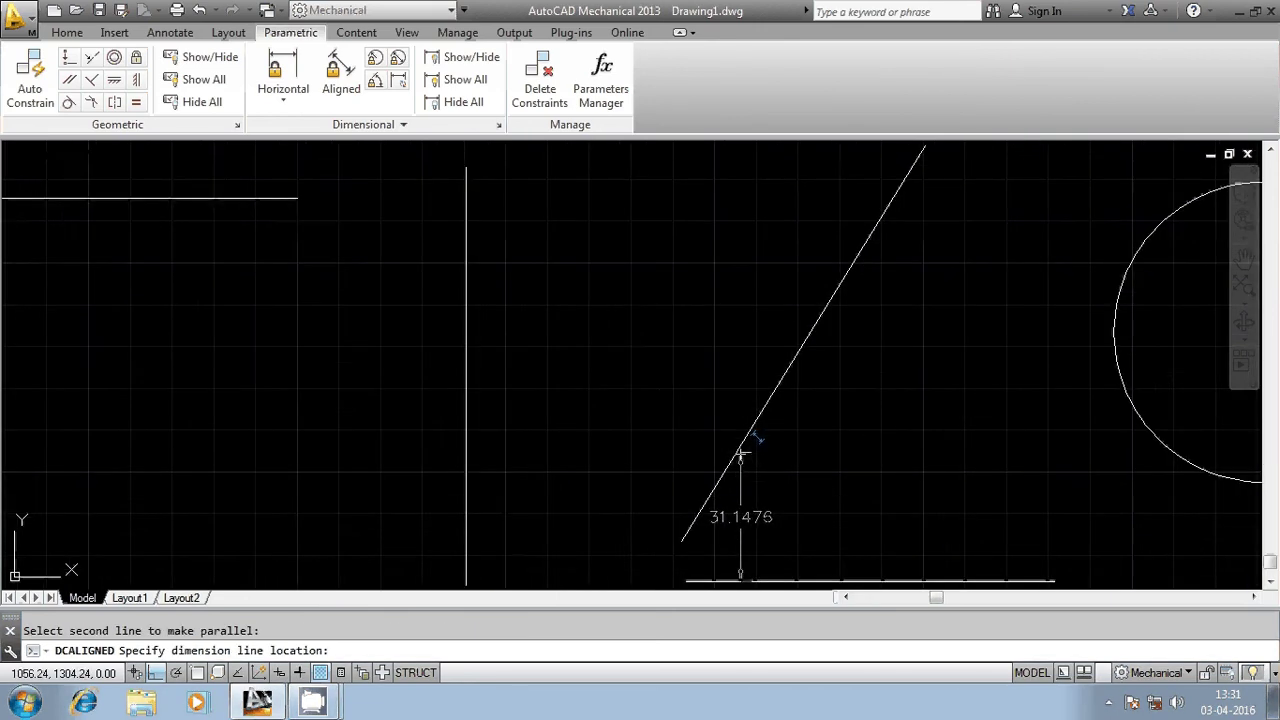
{"action": "scroll", "coordinate": [745, 456], "scroll_direction": "down", "scroll_amount": 2}
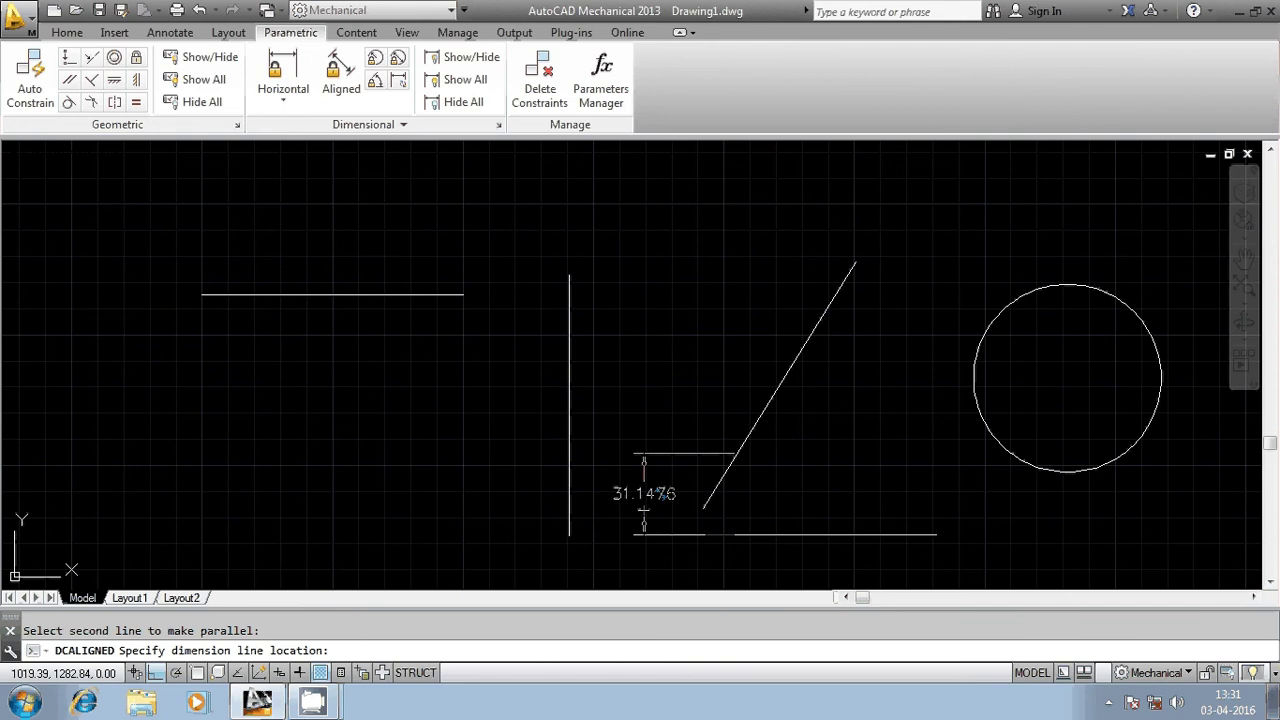
{"action": "left_click", "coordinate": [650, 518]}
{"action": "key", "text": "Return"}
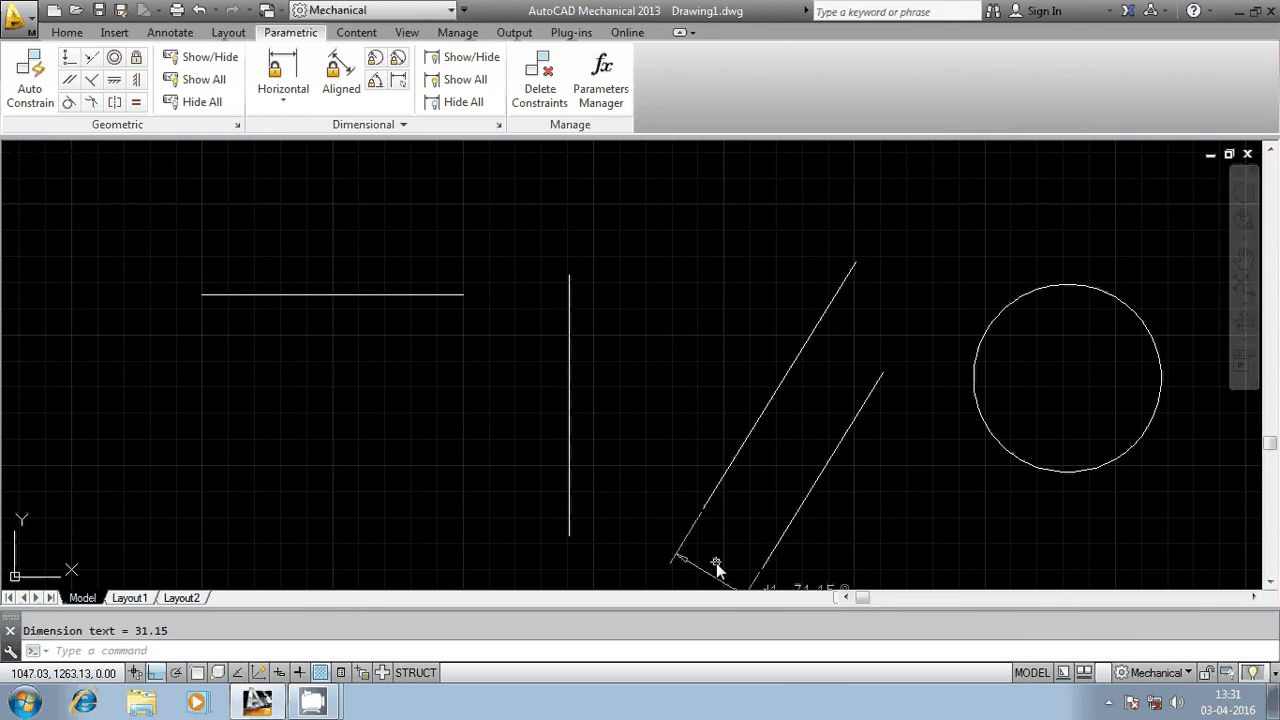
- Undo the aligned 2Lines constraint between the inclined line and its neighbouring line
{"action": "middle_click_drag", "start_coordinate": [658, 518], "coordinate": [640, 429]}
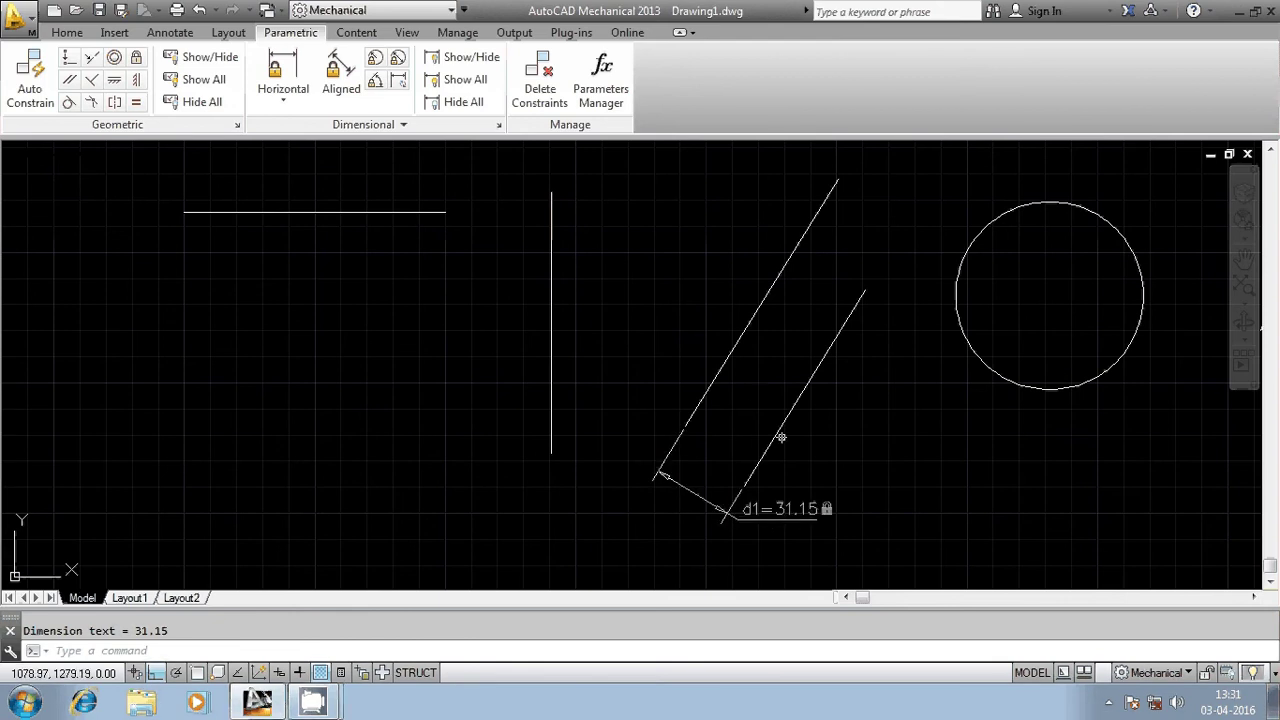
{"action": "left_click", "coordinate": [730, 347]}
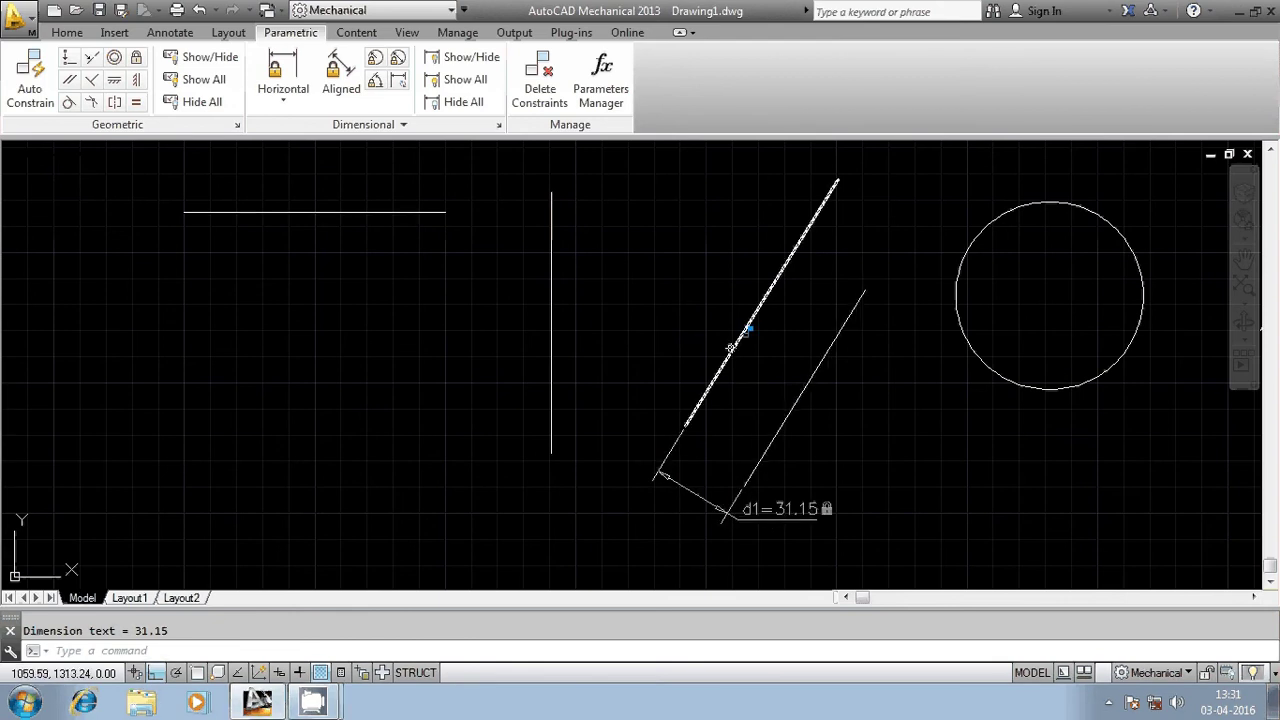
{"action": "key", "text": "Escape"}
{"action": "left_click", "coordinate": [820, 362]}
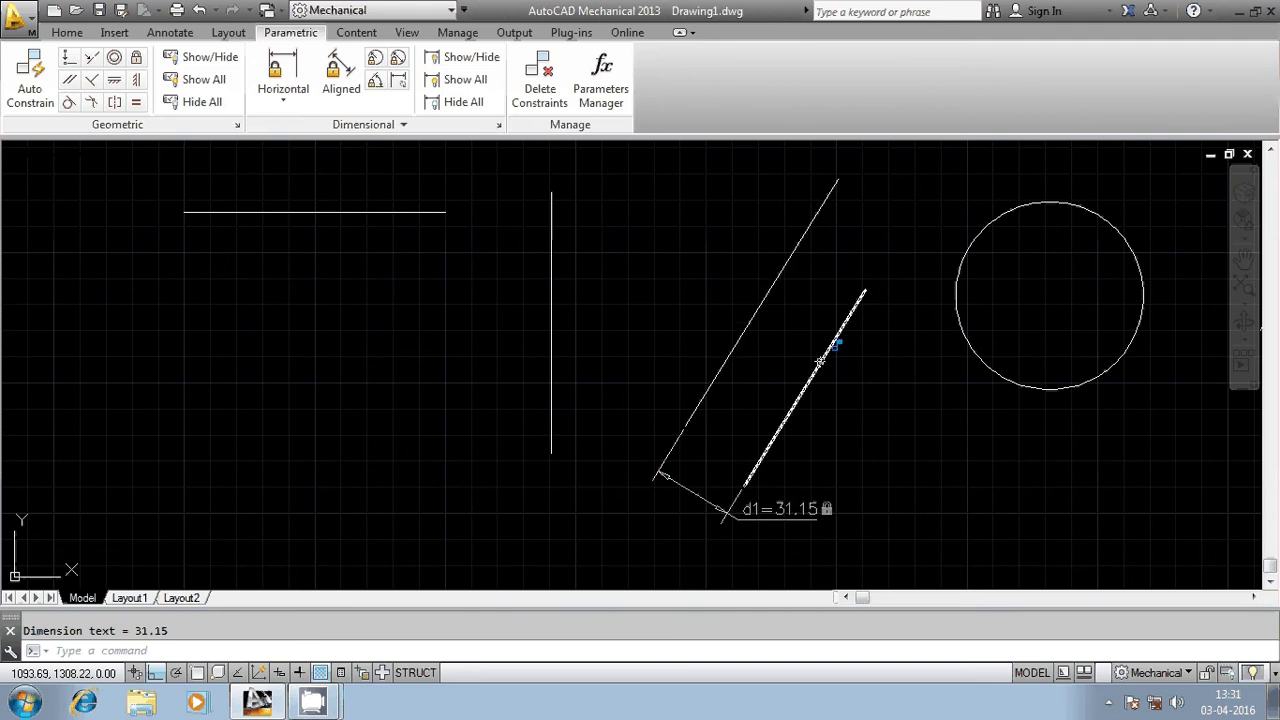
{"action": "key", "text": "Escape"}
{"action": "key", "text": "Escape"}
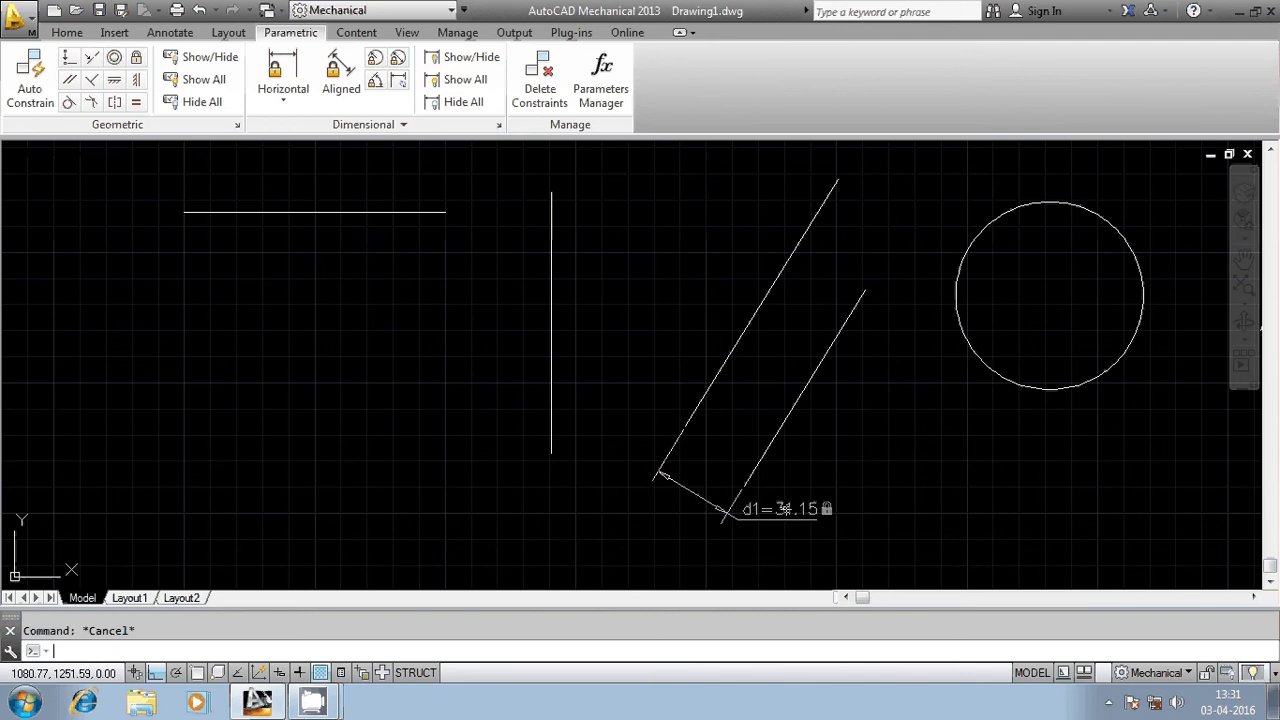
{"action": "left_click", "coordinate": [870, 513]}
{"action": "key", "text": "ctrl+z"}
{"action": "key", "text": "ctrl+z"}
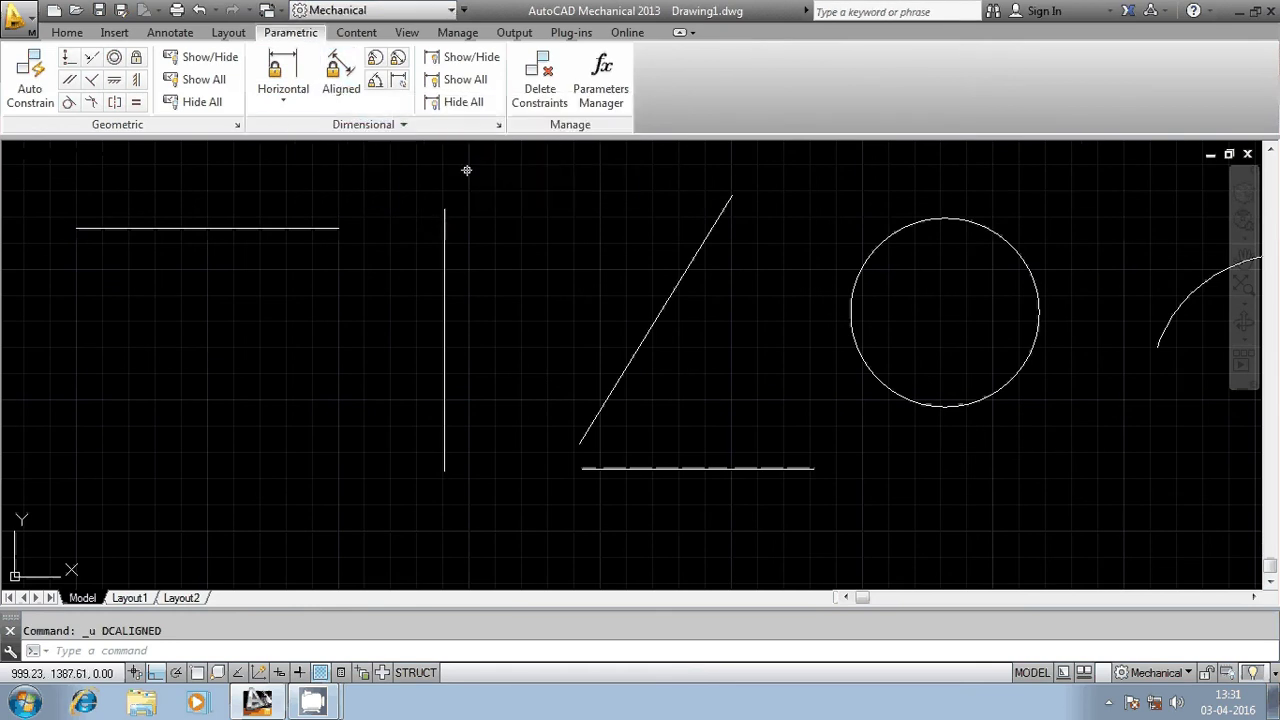
- Add a radius dimensional constraint to the arc, keeping the measured value
{"action": "left_click", "coordinate": [375, 57]}
{"action": "mouse_move", "coordinate": [857, 386]}
{"action": "middle_mouse_down"}
{"action": "mouse_move", "coordinate": [817, 352]}
{"action": "mouse_move", "coordinate": [434, 420]}
{"action": "middle_mouse_up"}
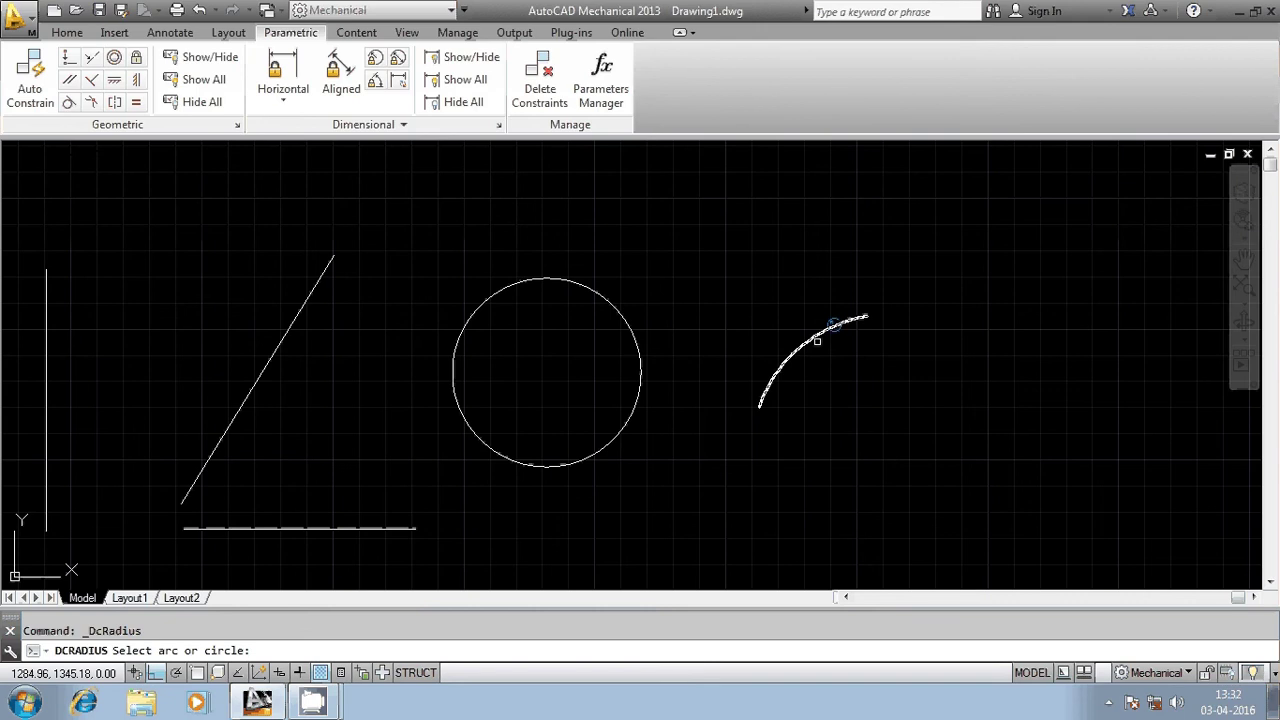
{"action": "left_click", "coordinate": [830, 320]}
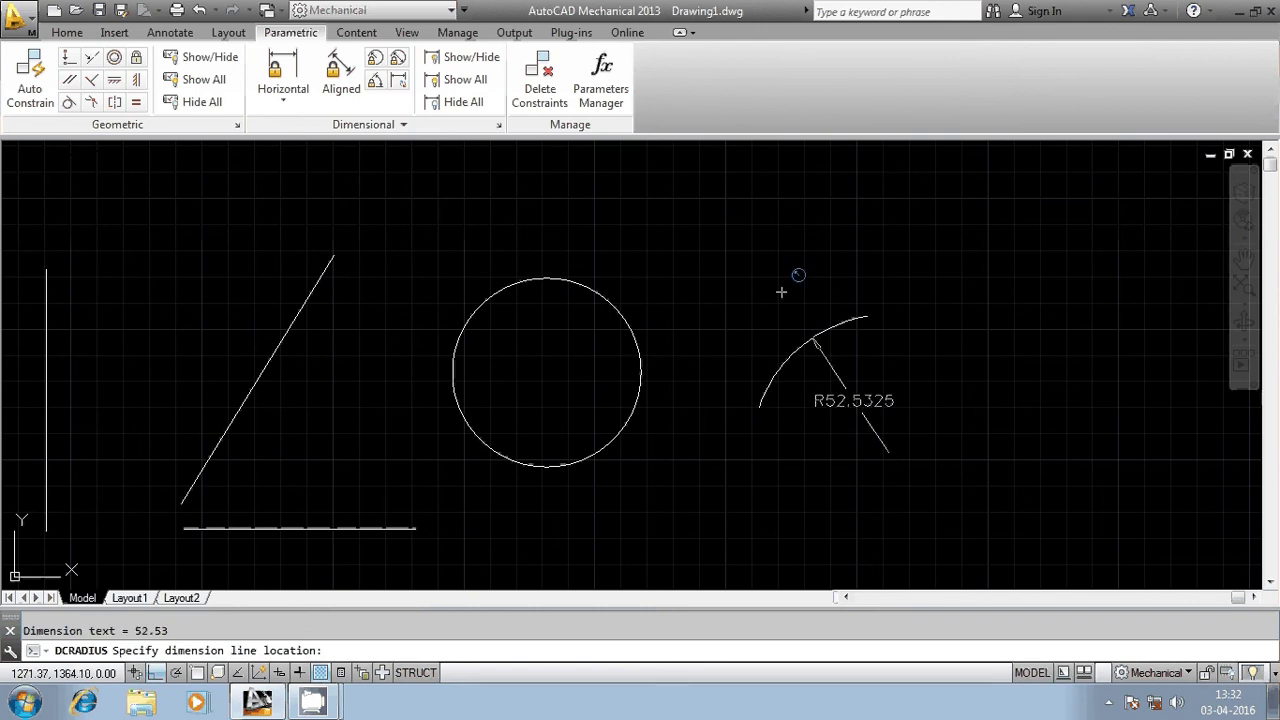
{"action": "left_click", "coordinate": [749, 240]}
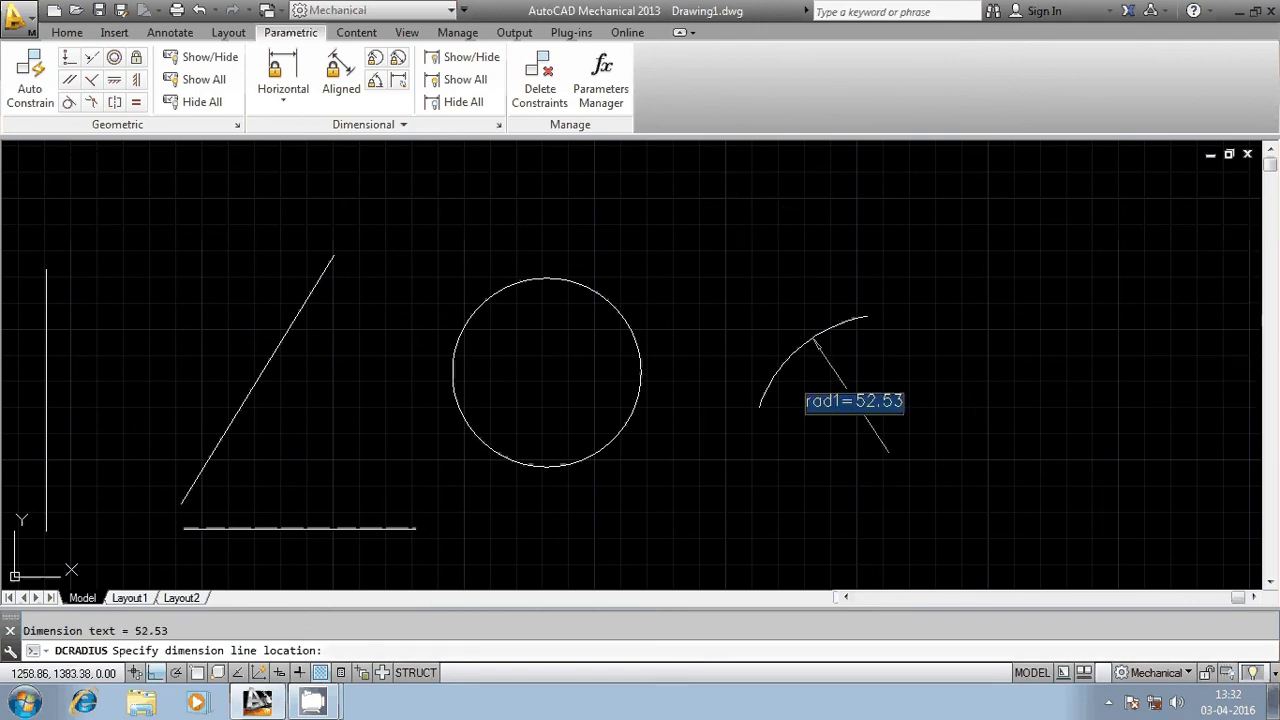
{"action": "left_click", "coordinate": [954, 358]}
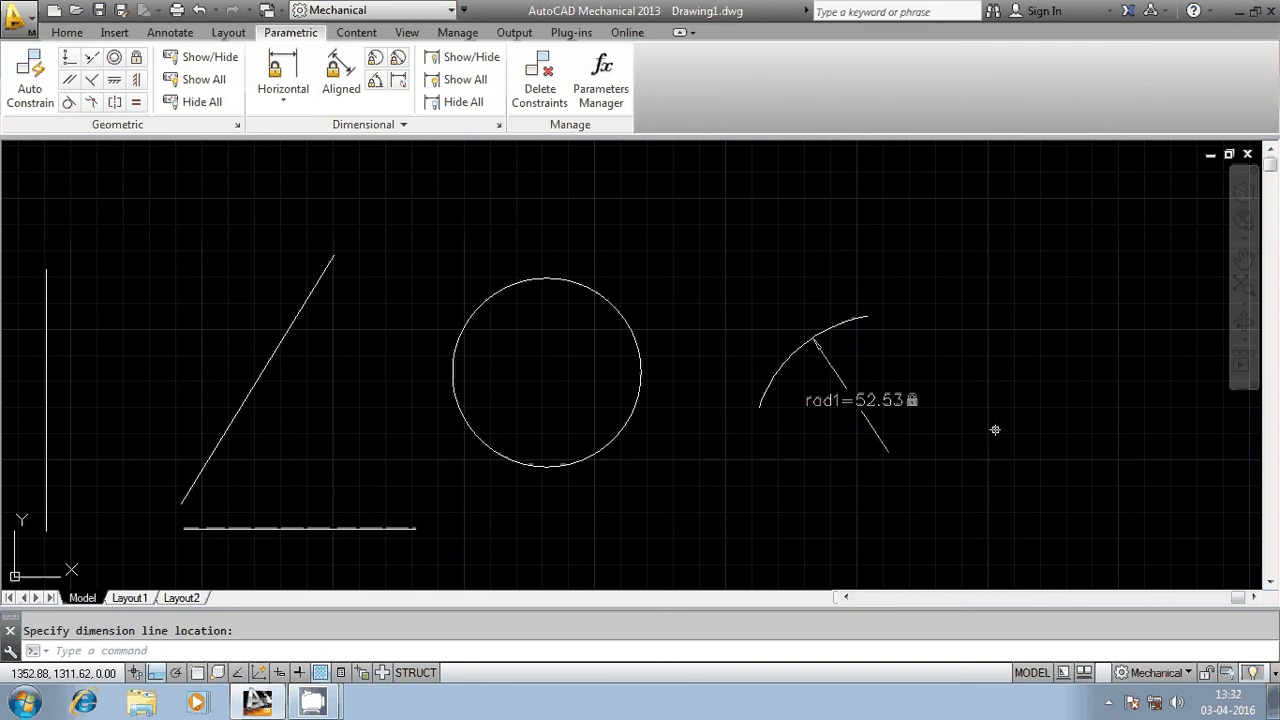
{"action": "key", "text": "Return"}
{"action": "scroll", "coordinate": [838, 410], "scroll_direction": "up", "scroll_amount": 4}
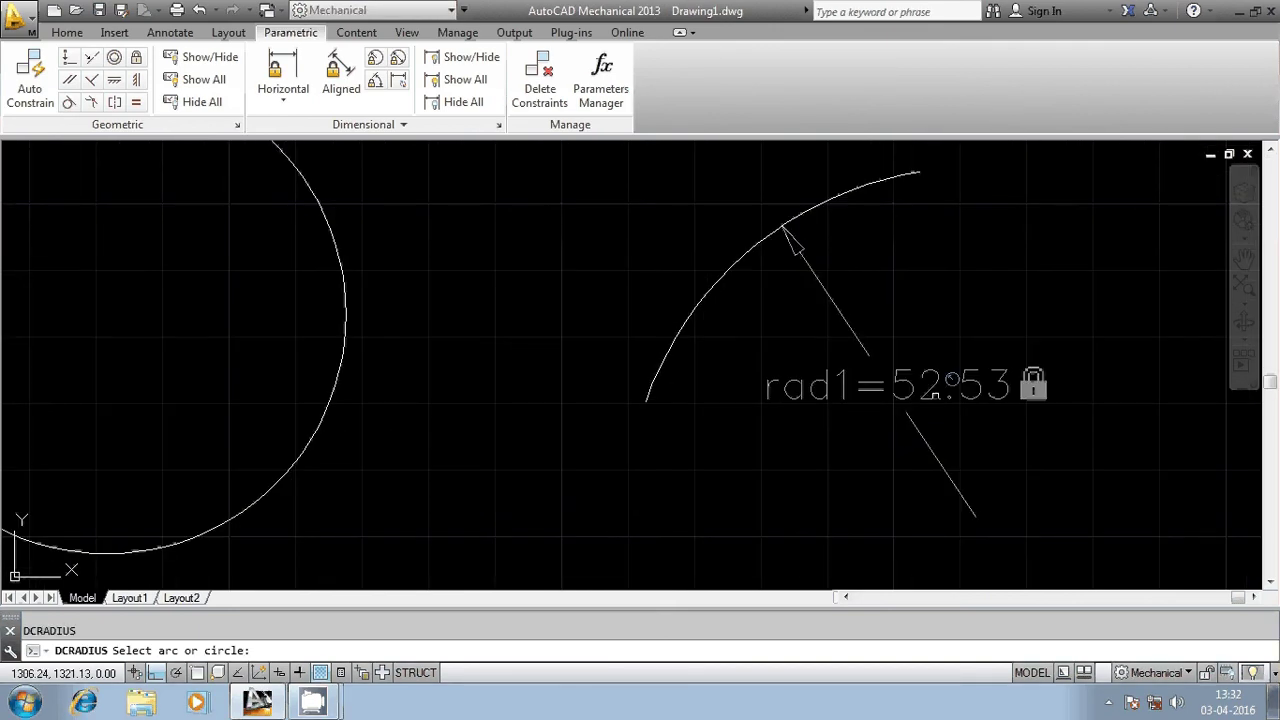
{"action": "scroll", "coordinate": [1085, 366], "scroll_direction": "down", "scroll_amount": 4}
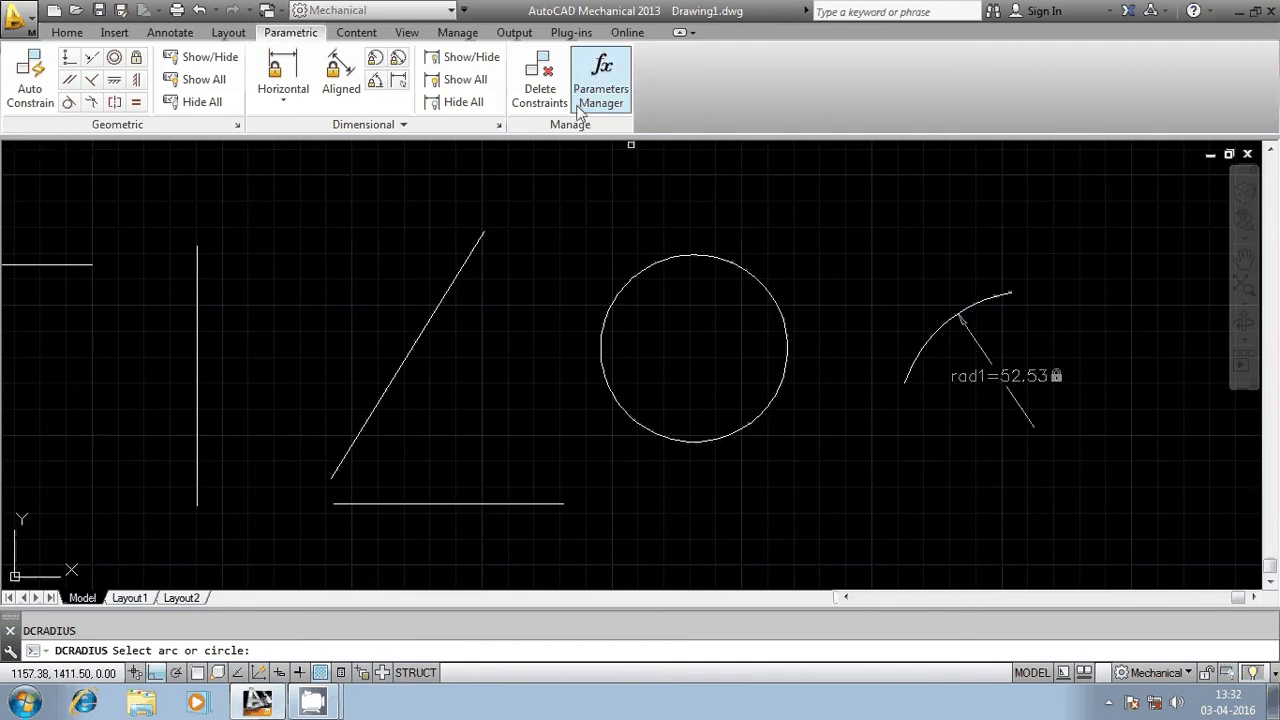
- Add a diameter dimensional constraint to the circle, placing its dimension line diagonally across the circle and keeping the measured value
{"action": "left_click", "coordinate": [397, 58]}
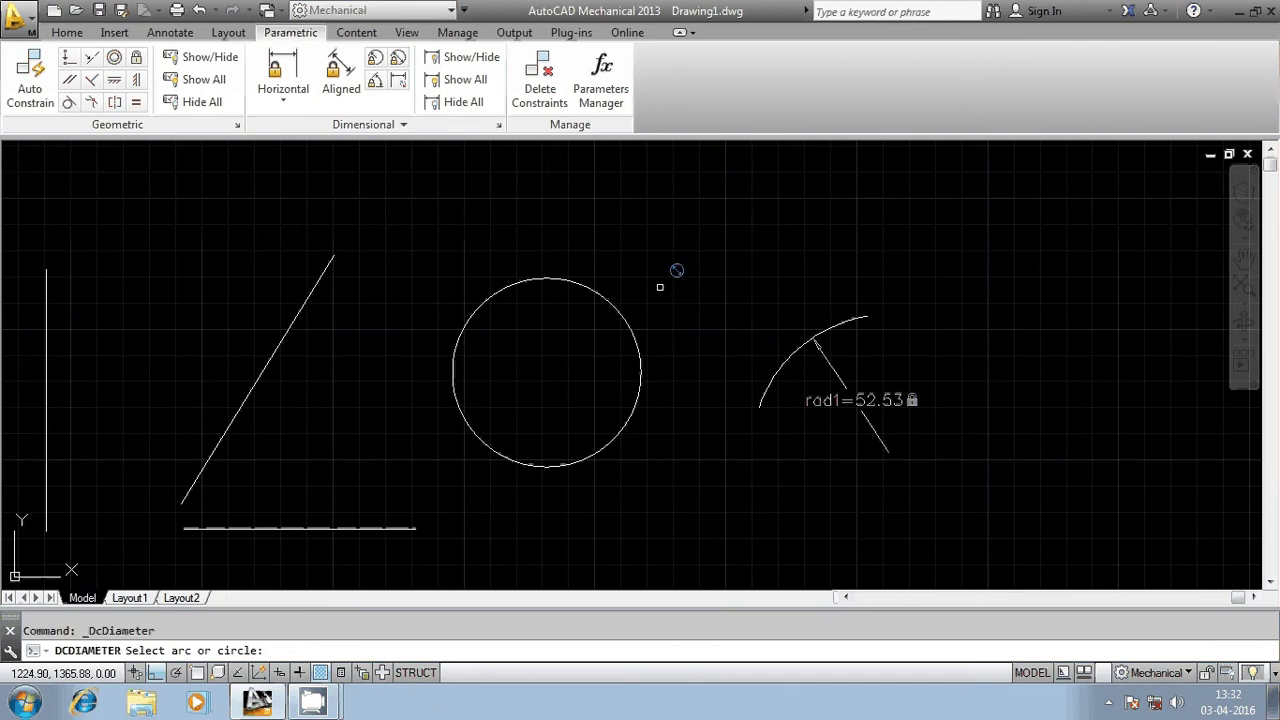
{"action": "left_click", "coordinate": [622, 295]}
{"action": "left_click", "coordinate": [705, 270]}
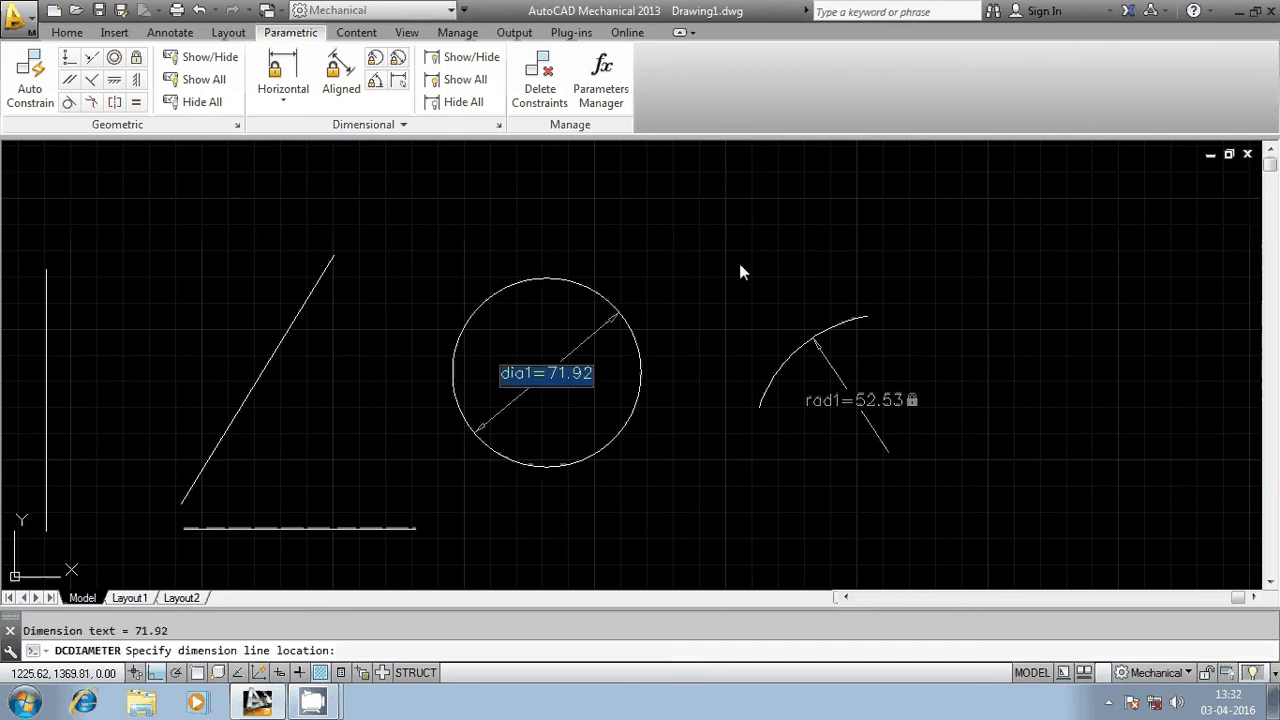
{"action": "left_click", "coordinate": [772, 249]}
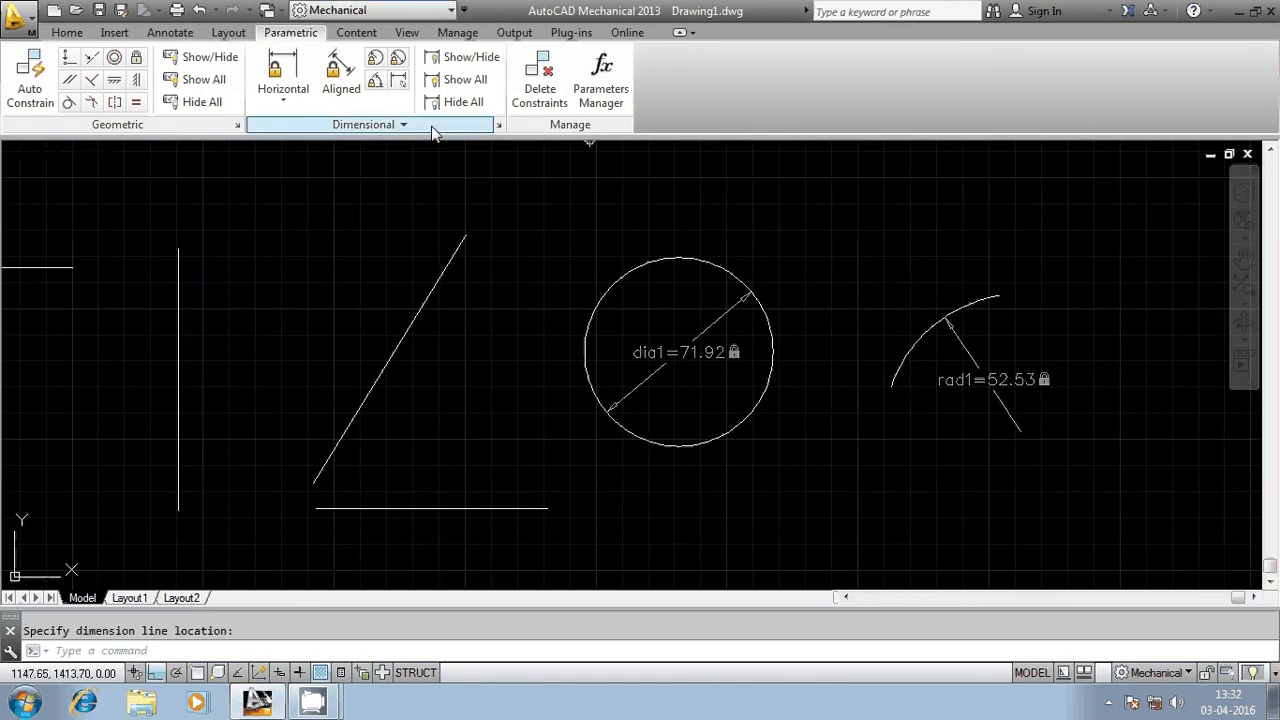
- Add an angular dimensional constraint between the inclined line and the lower horizontal line, keeping the measured angle
{"action": "left_click", "coordinate": [376, 84]}
{"action": "left_click", "coordinate": [389, 366]}
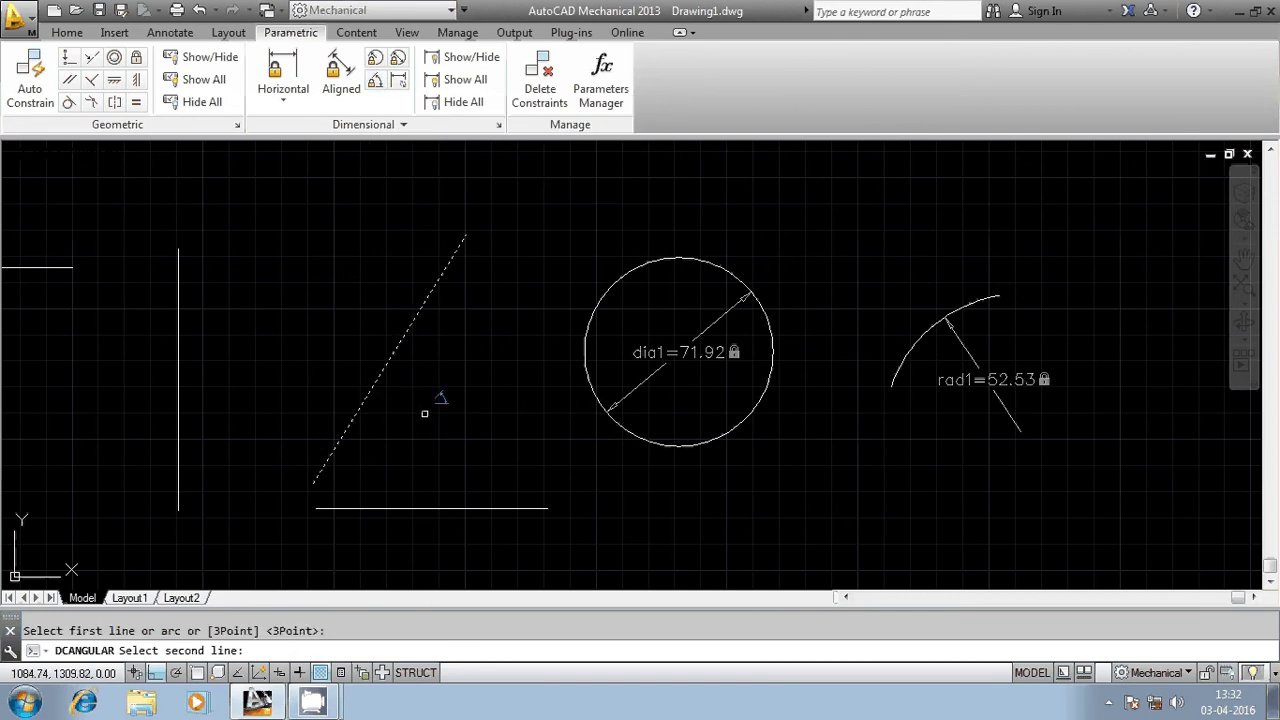
{"action": "left_click", "coordinate": [466, 508]}
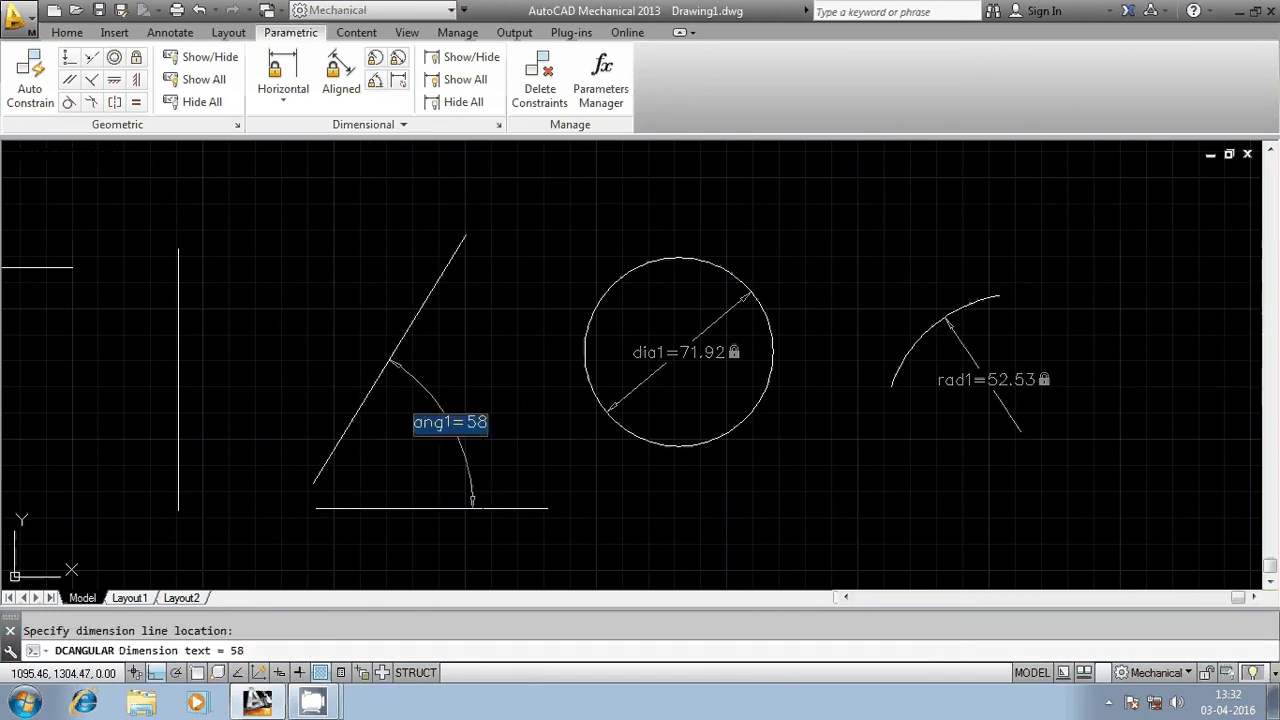
{"action": "key", "text": "Return"}
{"action": "middle_click_drag", "start_coordinate": [507, 437], "coordinate": [791, 411]}
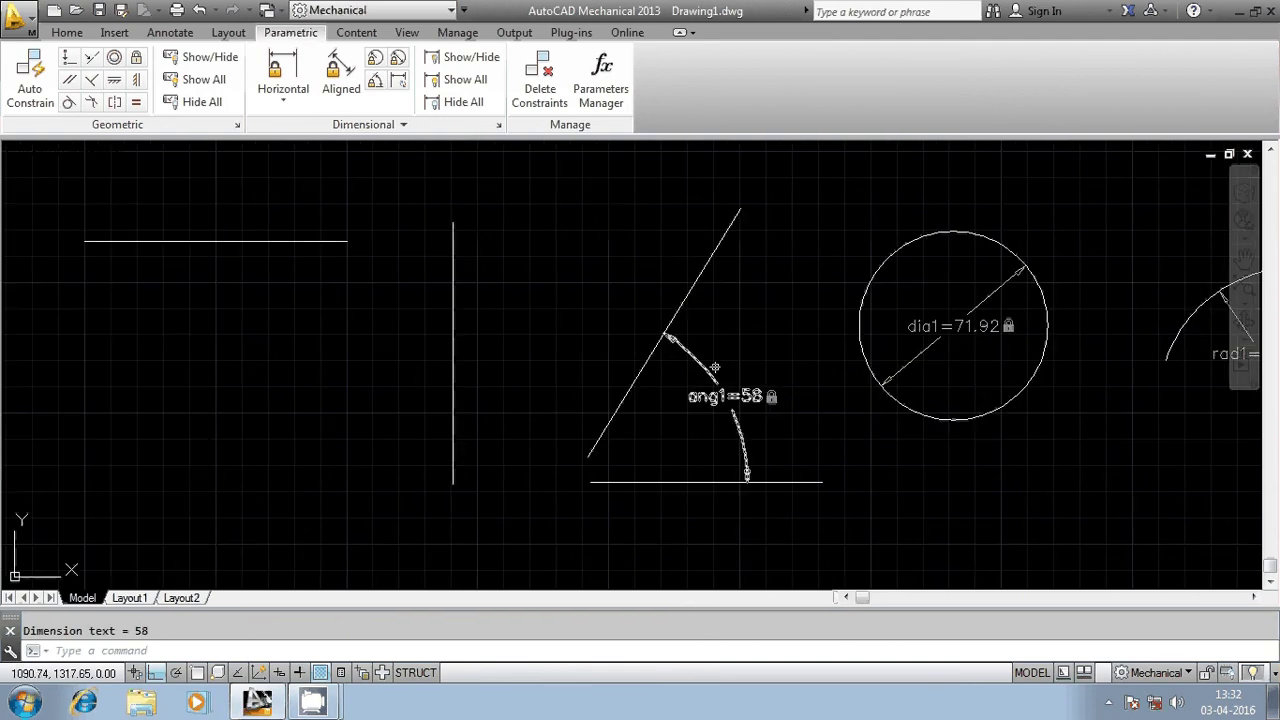
- Draw a separate horizontal line about 123 units long, below and to the left of the existing upper horizontal line
{"action": "scroll", "coordinate": [700, 377], "scroll_direction": "down", "scroll_amount": 4}
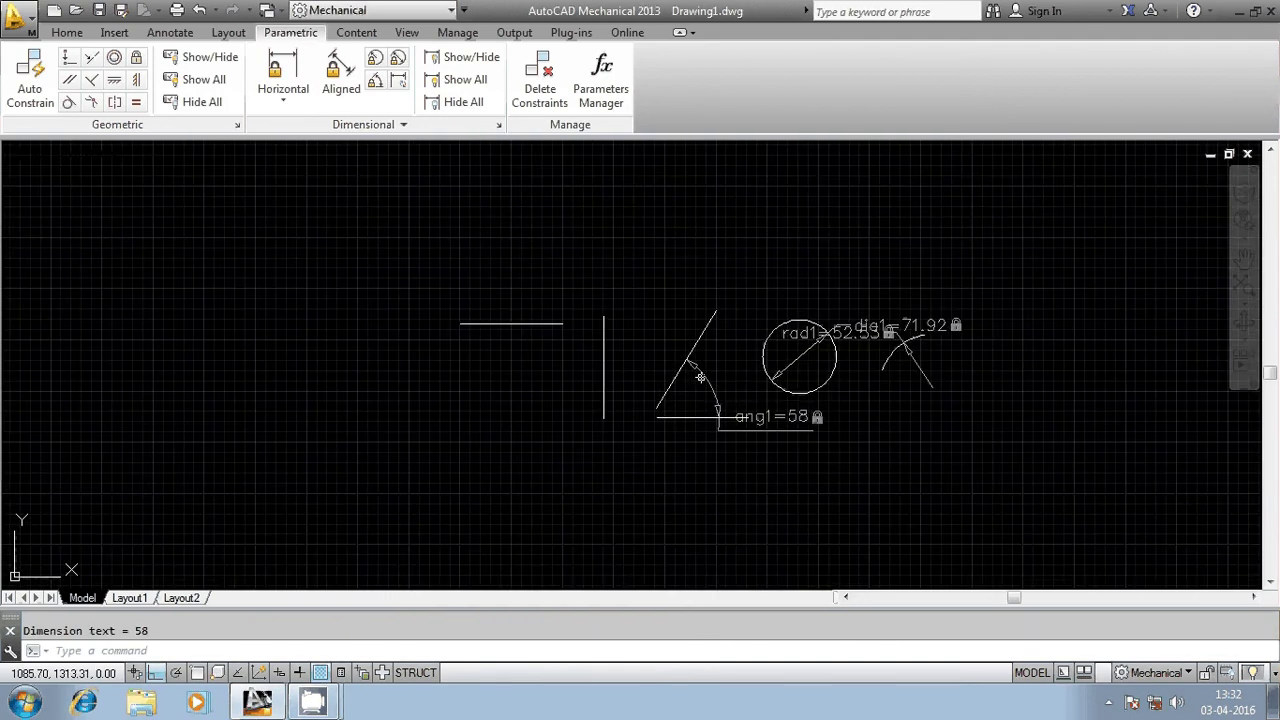
{"action": "scroll", "coordinate": [700, 377], "scroll_direction": "up", "scroll_amount": 2}
{"action": "mouse_move", "coordinate": [663, 377]}
{"action": "middle_mouse_down"}
{"action": "mouse_move", "coordinate": [523, 400]}
{"action": "mouse_move", "coordinate": [578, 374]}
{"action": "mouse_move", "coordinate": [777, 380]}
{"action": "middle_mouse_up"}
{"action": "key", "text": "Escape"}
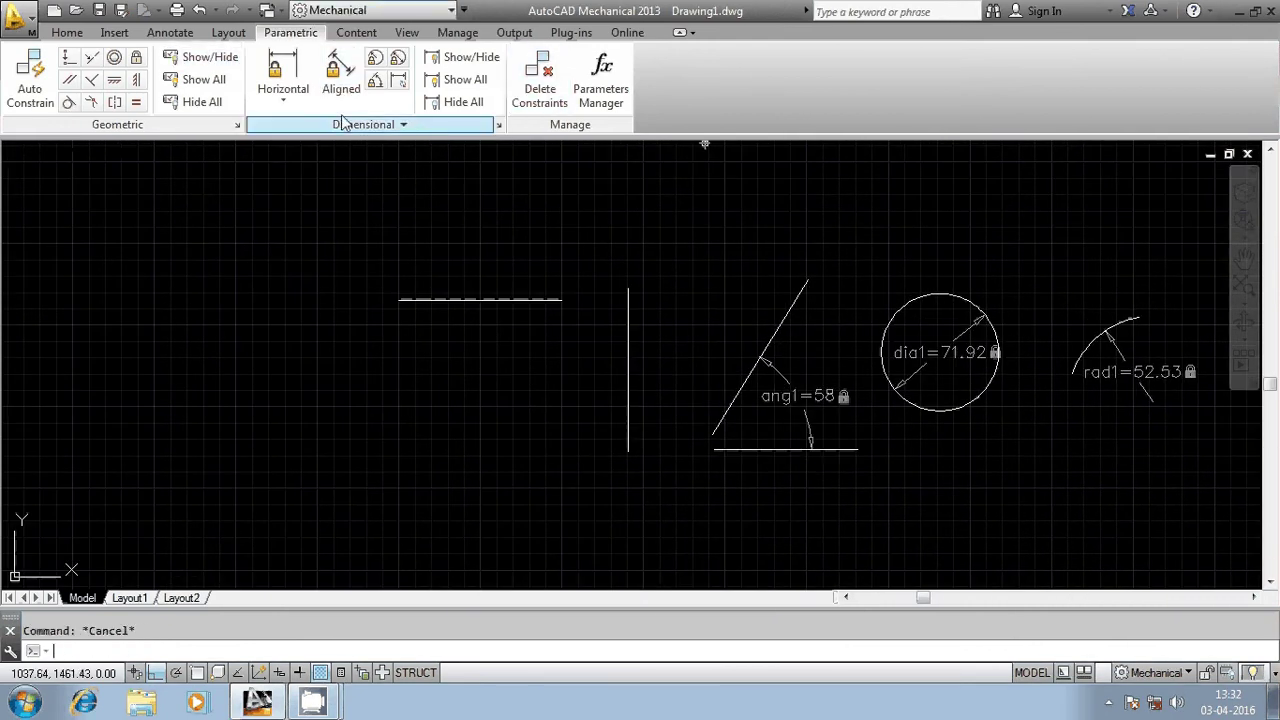
{"action": "left_click", "coordinate": [67, 32]}
{"action": "left_click", "coordinate": [40, 72]}
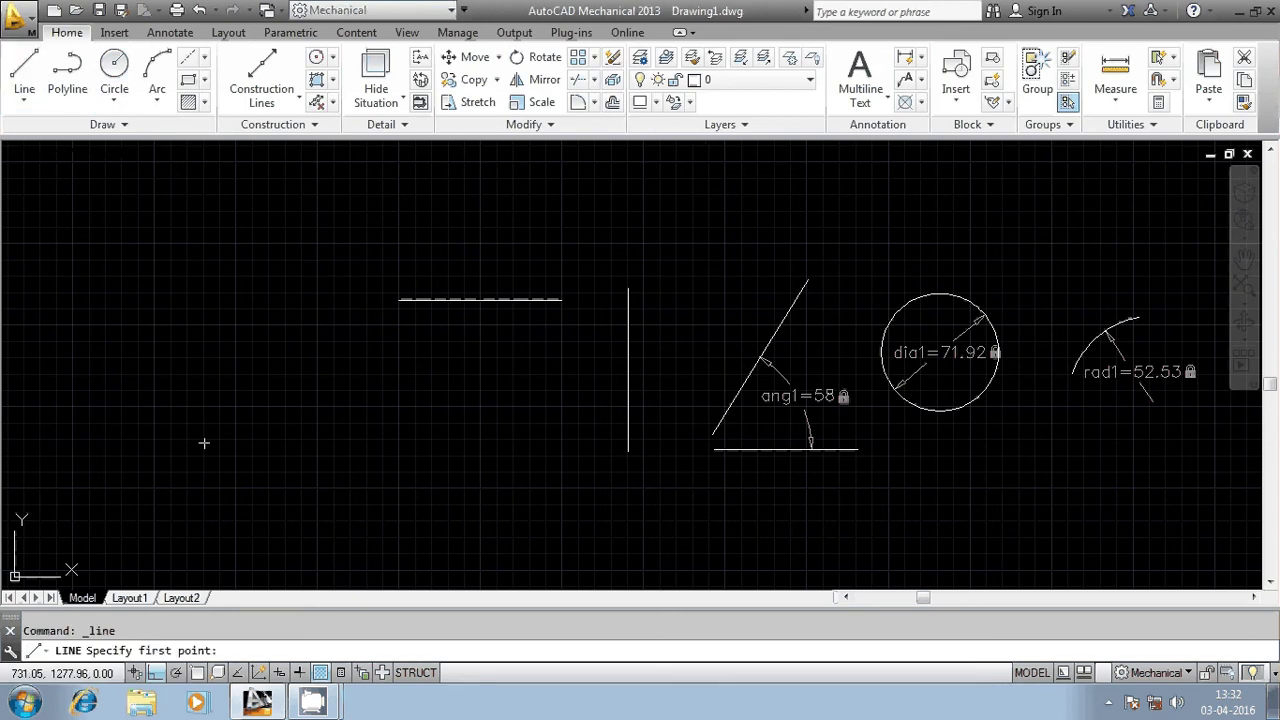
{"action": "left_click", "coordinate": [203, 440]}
{"action": "left_click", "coordinate": [405, 440]}
{"action": "key", "text": "Escape"}
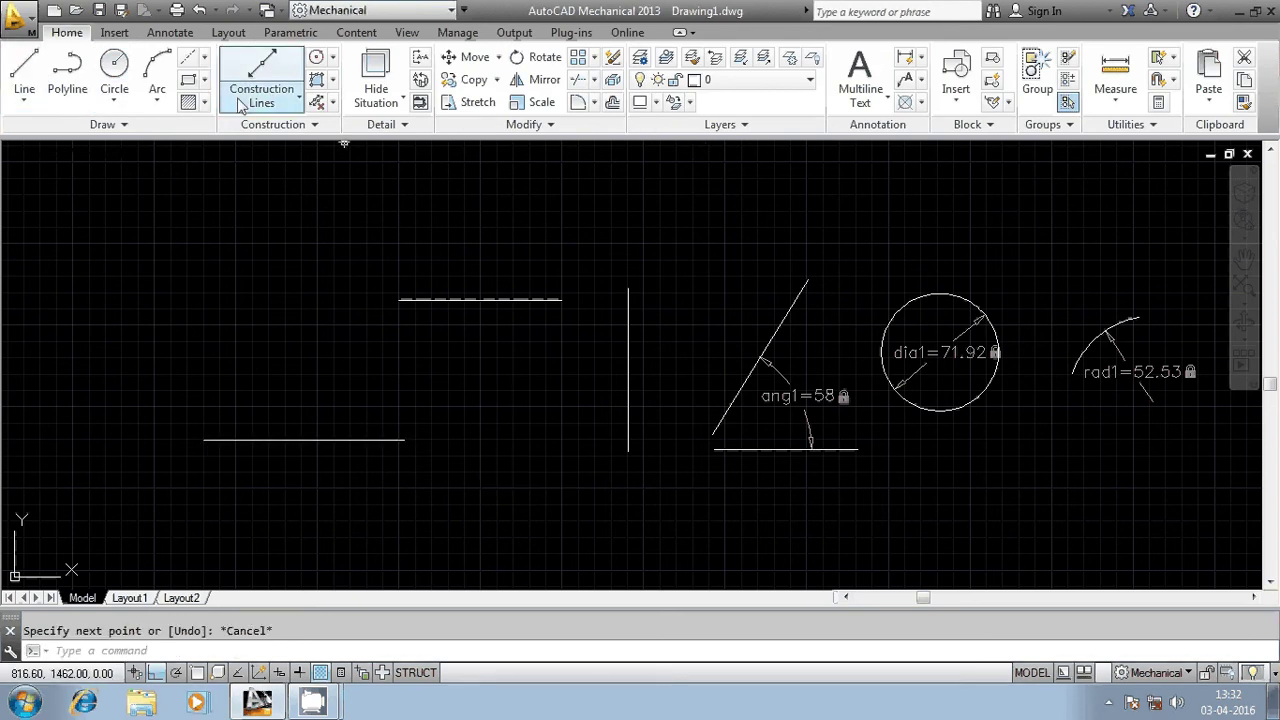
- Add an ordinary horizontal power dimension to the new line, placed just below it
{"action": "left_click", "coordinate": [172, 33]}
{"action": "left_click", "coordinate": [153, 75]}
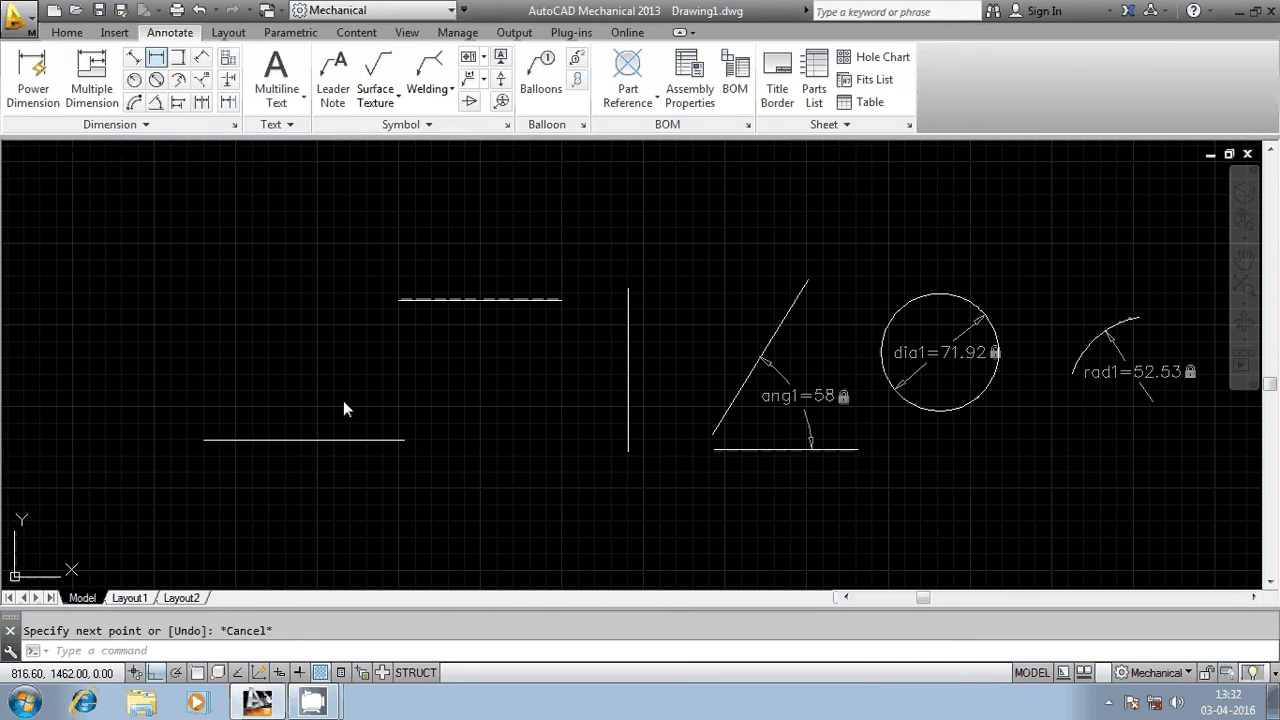
{"action": "key", "text": "Return"}
{"action": "left_click", "coordinate": [285, 439]}
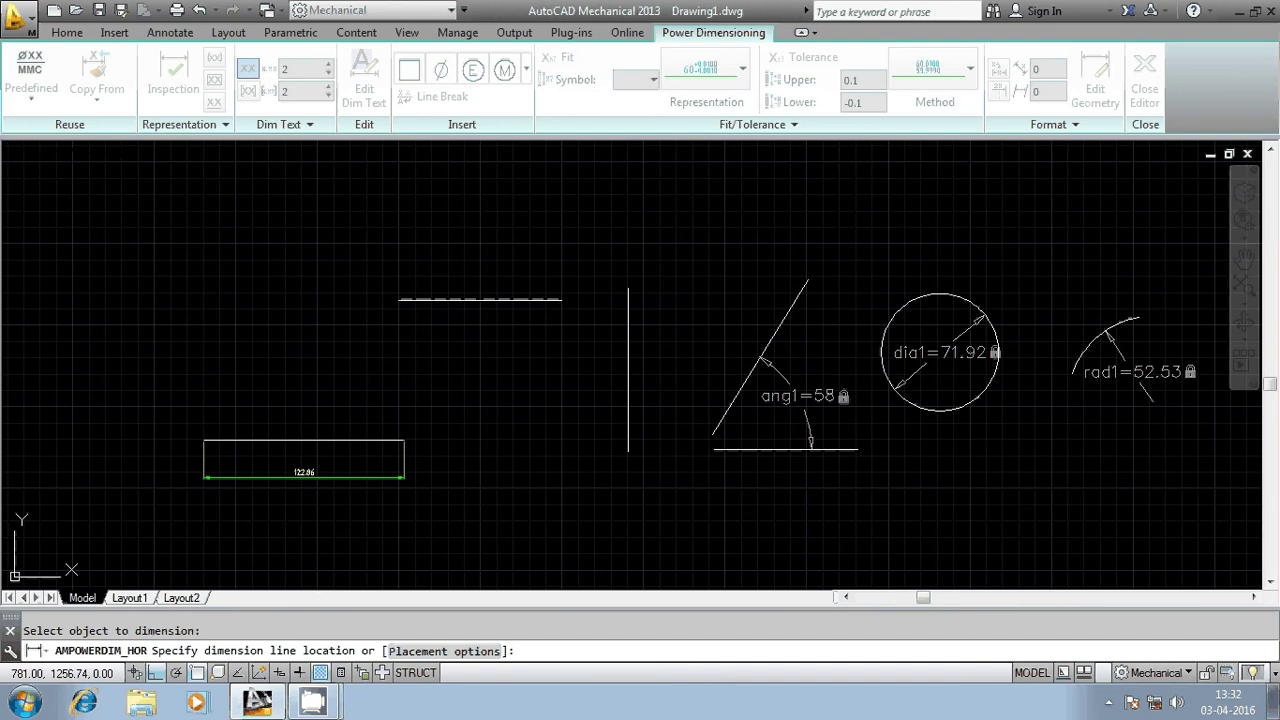
{"action": "left_click", "coordinate": [475, 463]}
{"action": "key", "text": "Return"}
{"action": "scroll", "coordinate": [465, 405], "scroll_direction": "up", "scroll_amount": 4}
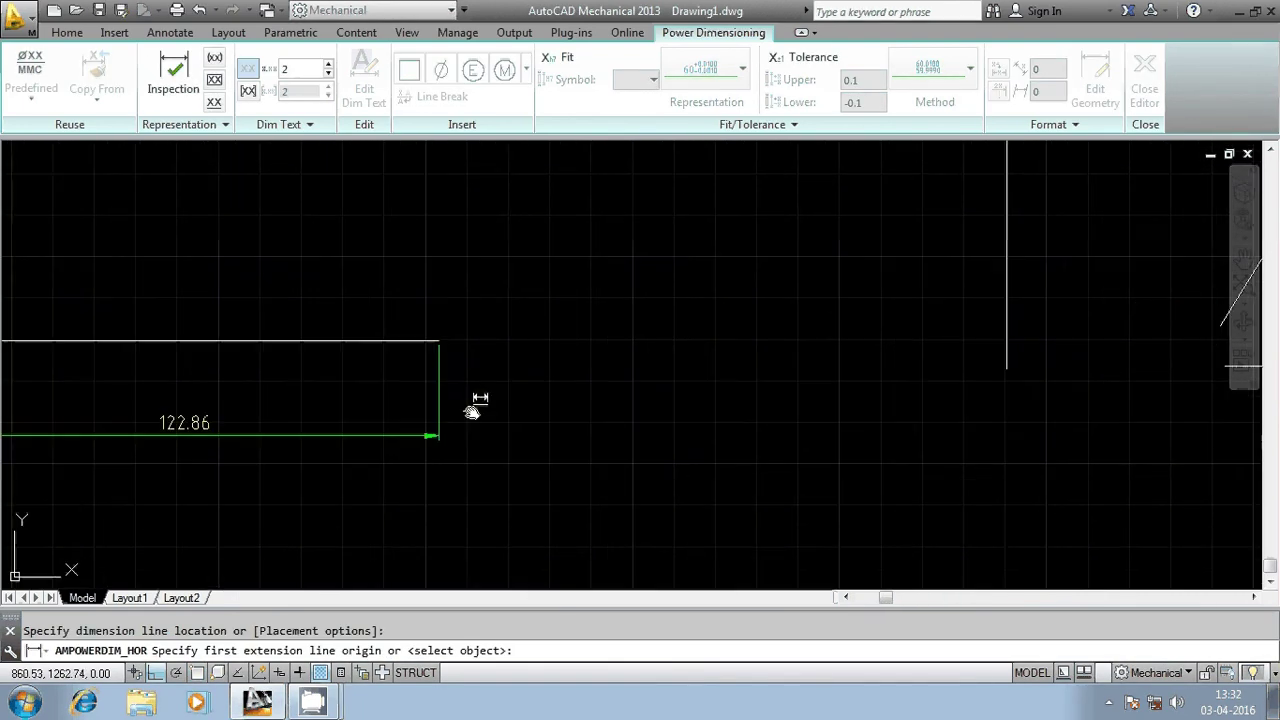
{"action": "middle_click_drag", "start_coordinate": [469, 411], "coordinate": [644, 380]}
{"action": "key", "text": "Escape"}
- Convert the new line's associative dimension into a dimensional constraint
{"action": "left_click", "coordinate": [703, 362]}
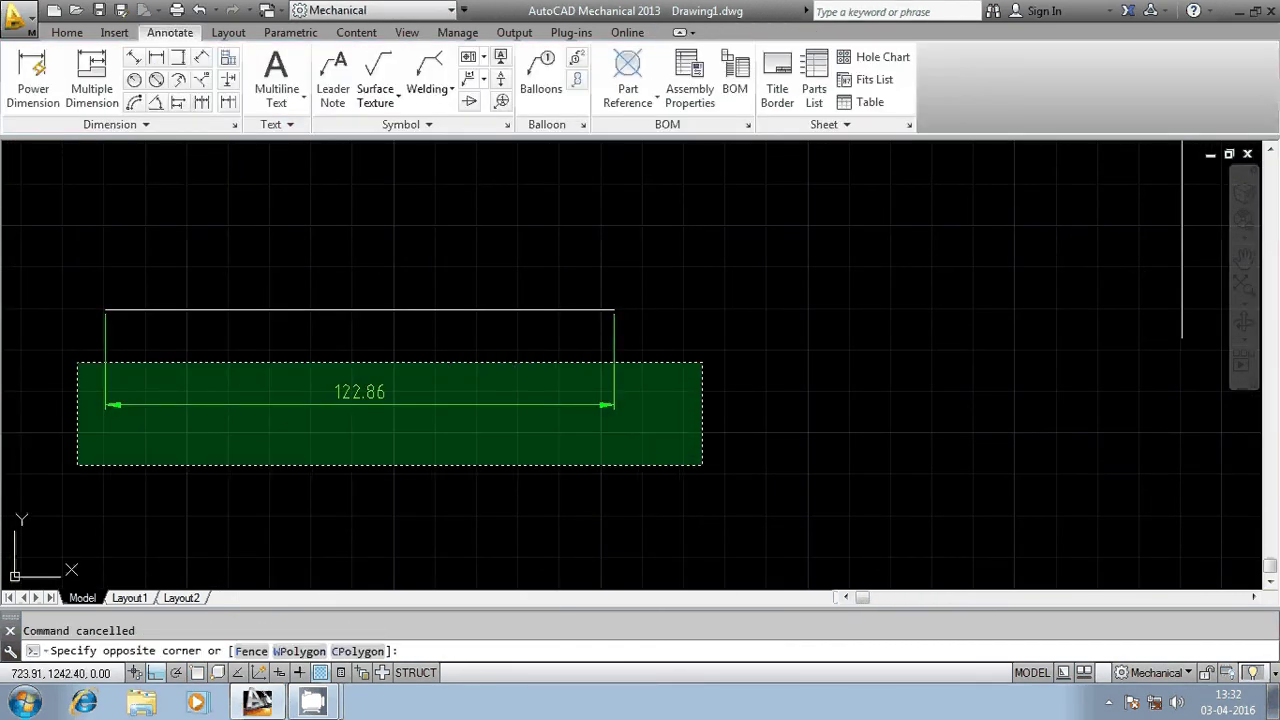
{"action": "left_click", "coordinate": [65, 458]}
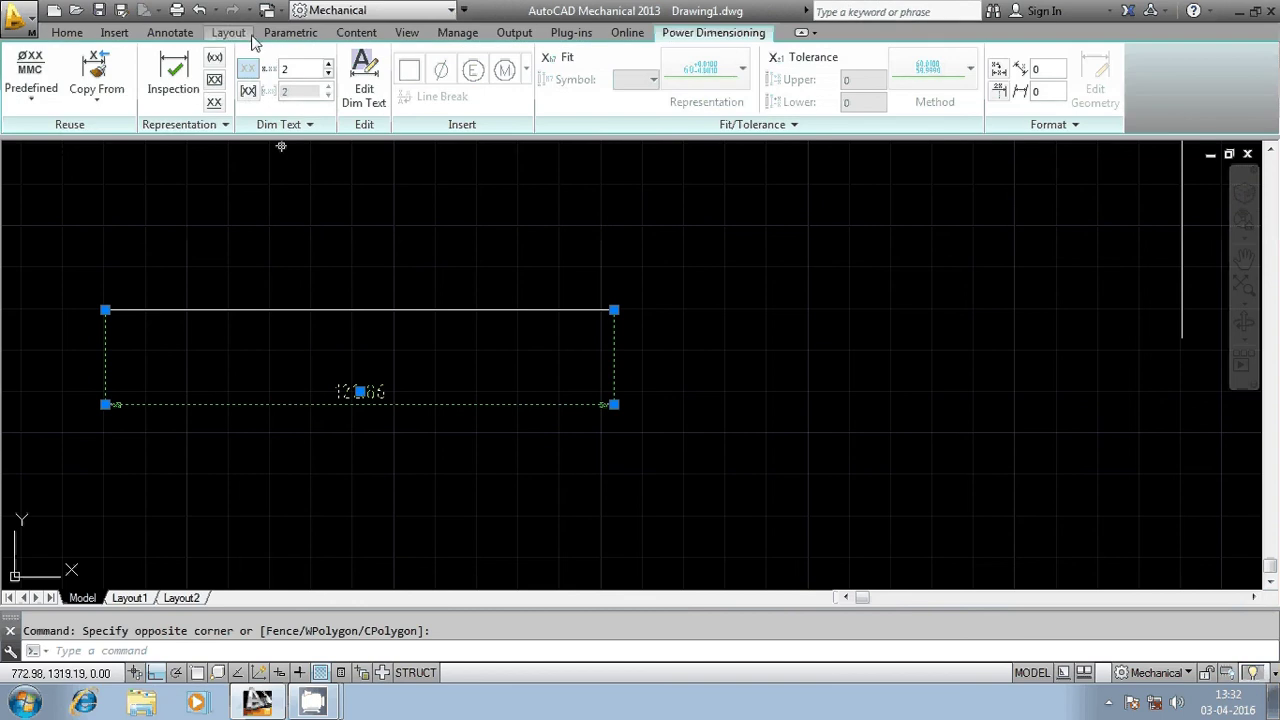
{"action": "left_click", "coordinate": [291, 33]}
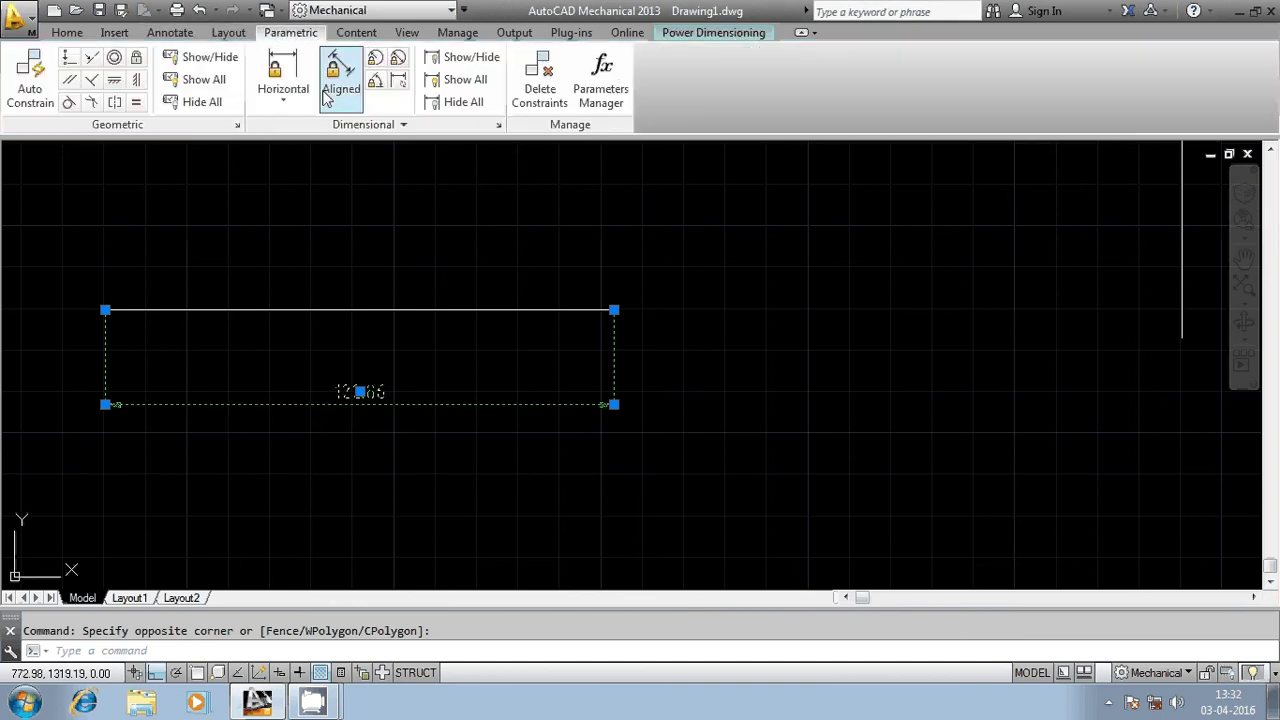
{"action": "left_click", "coordinate": [402, 86]}
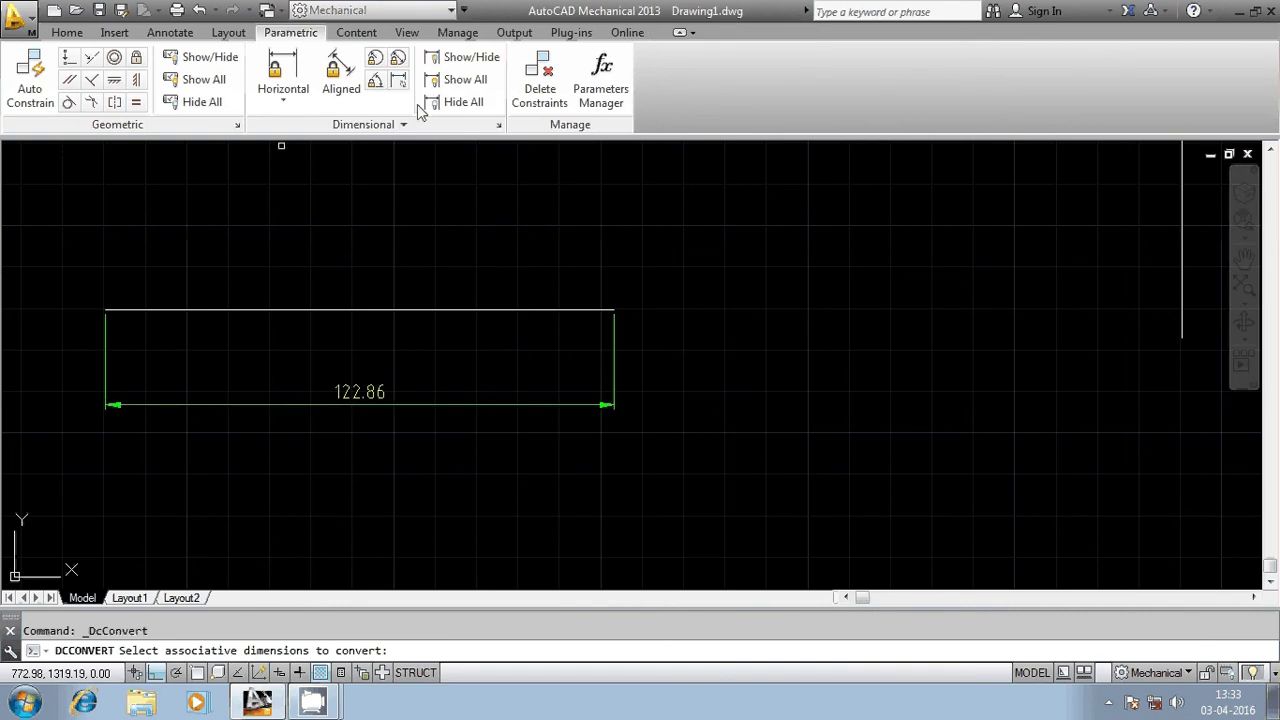
{"action": "left_click", "coordinate": [466, 356]}
{"action": "left_click", "coordinate": [245, 467]}
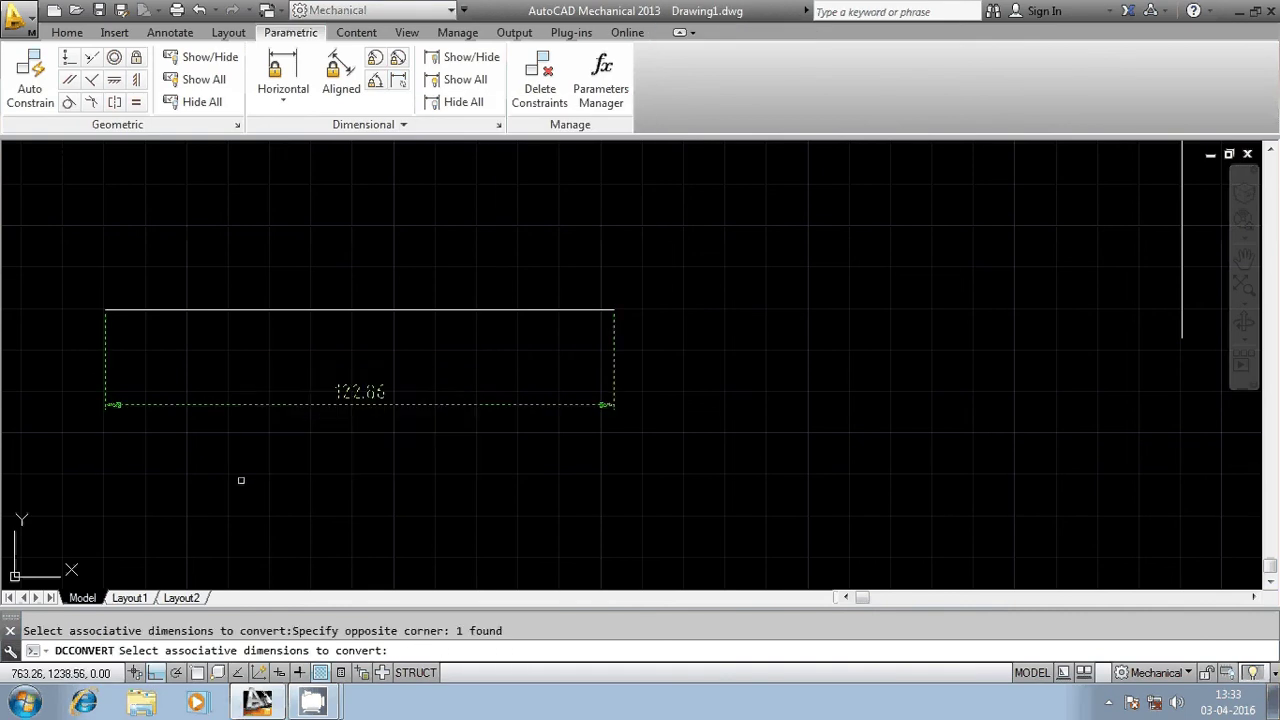
{"action": "key", "text": "Return"}
{"action": "scroll", "coordinate": [289, 404], "scroll_direction": "up", "scroll_amount": 4}
{"action": "scroll", "coordinate": [585, 394], "scroll_direction": "down", "scroll_amount": 4}
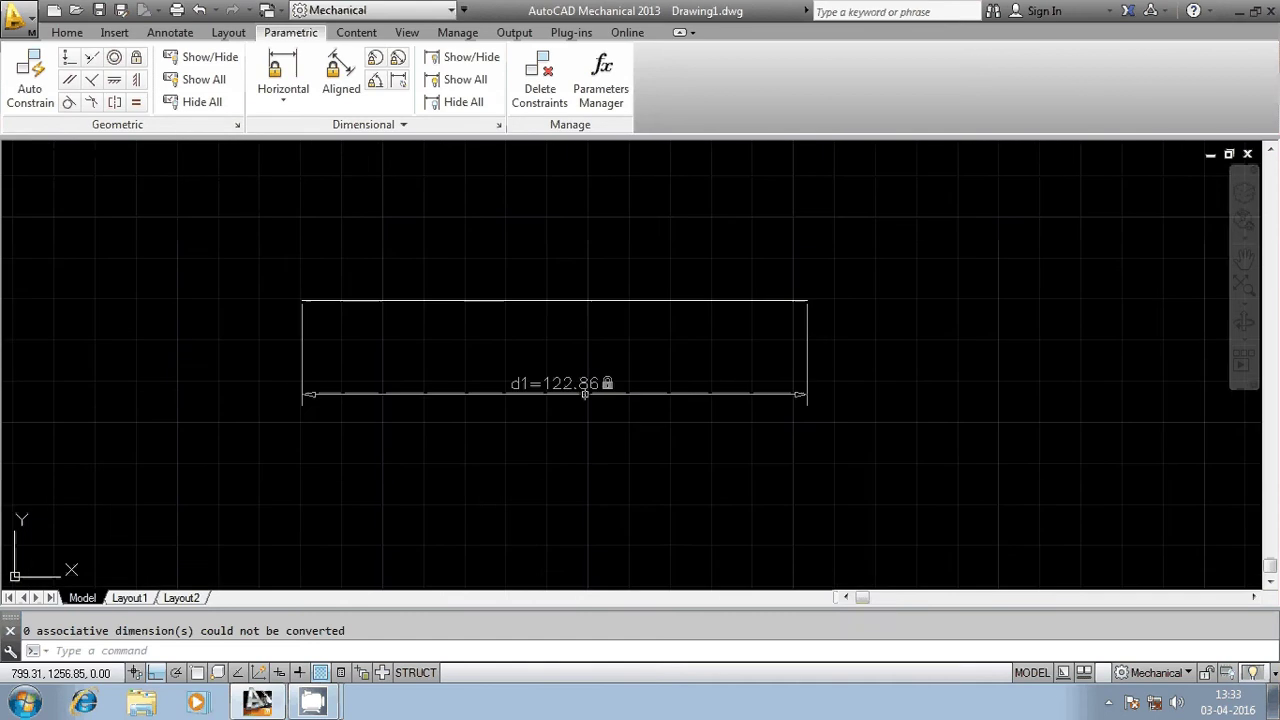
- Open the plot settings for the model and apply the <Previous plot> page setup
{"action": "scroll", "coordinate": [505, 400], "scroll_direction": "down", "scroll_amount": 7}
{"action": "scroll", "coordinate": [740, 332], "scroll_direction": "up", "scroll_amount": 4}
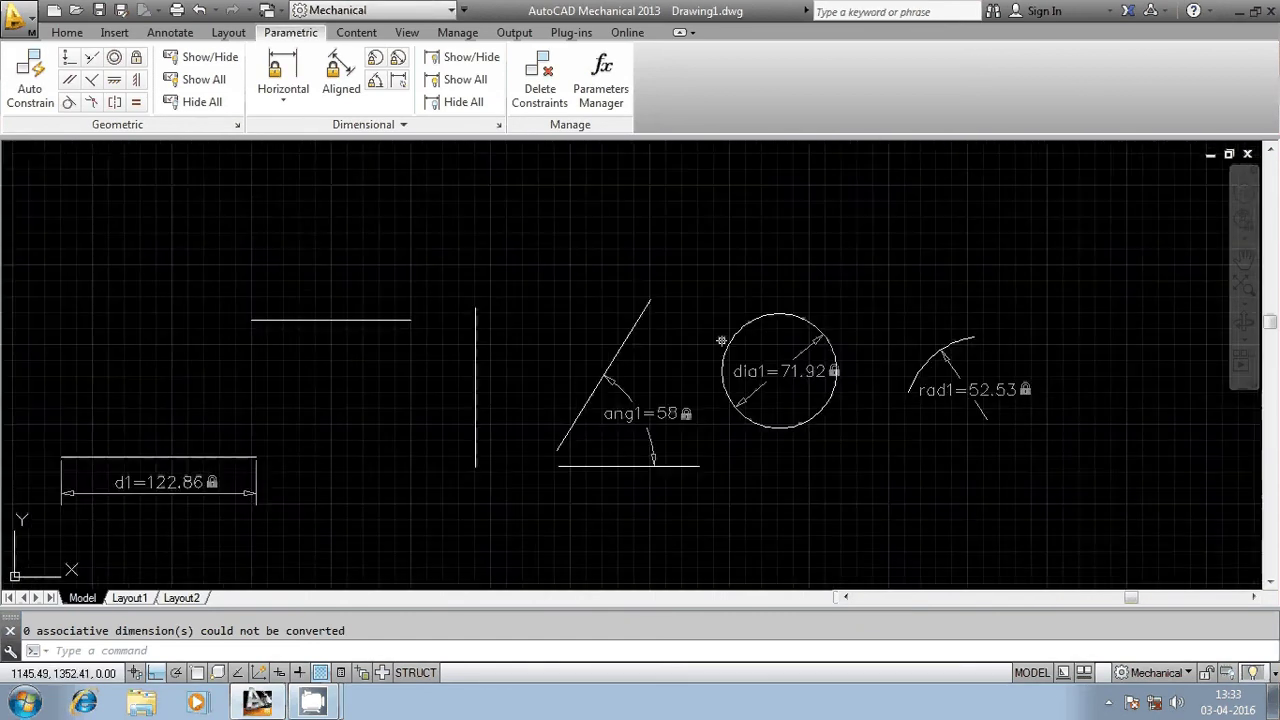
{"action": "scroll", "coordinate": [714, 340], "scroll_direction": "down", "scroll_amount": 4}
{"action": "scroll", "coordinate": [714, 341], "scroll_direction": "up", "scroll_amount": 2}
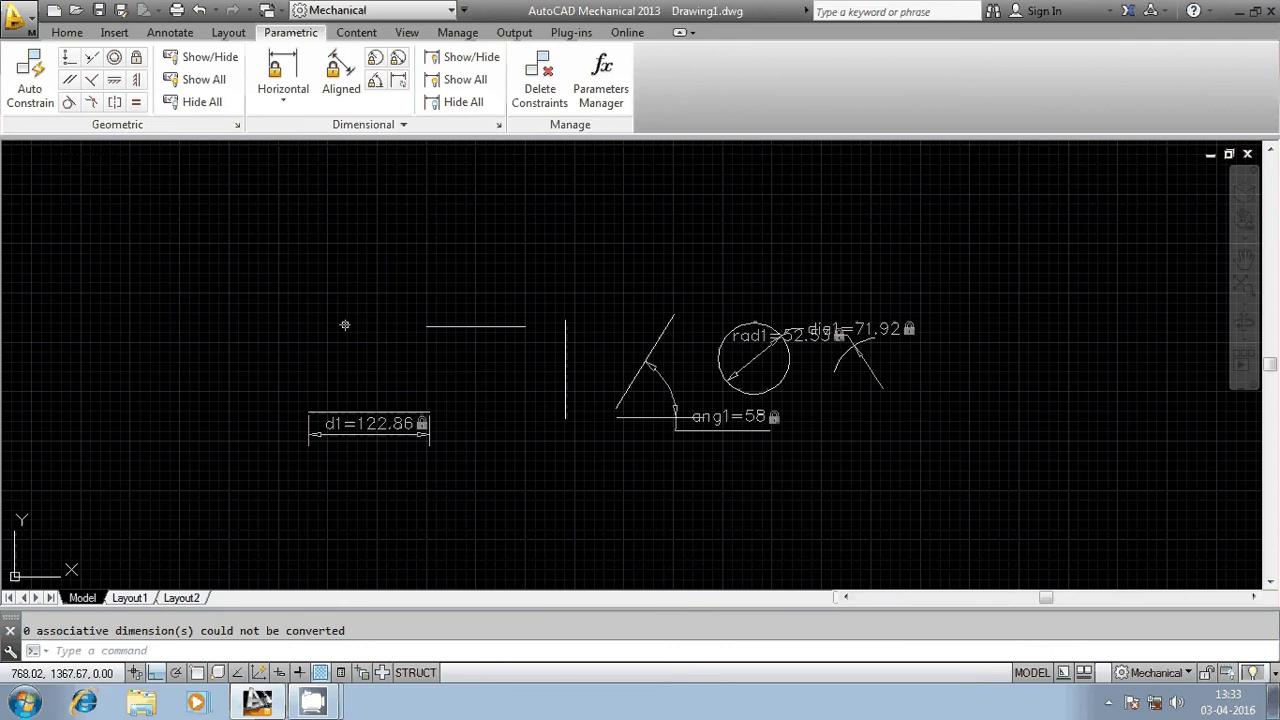
{"action": "key", "text": "ctrl+p"}
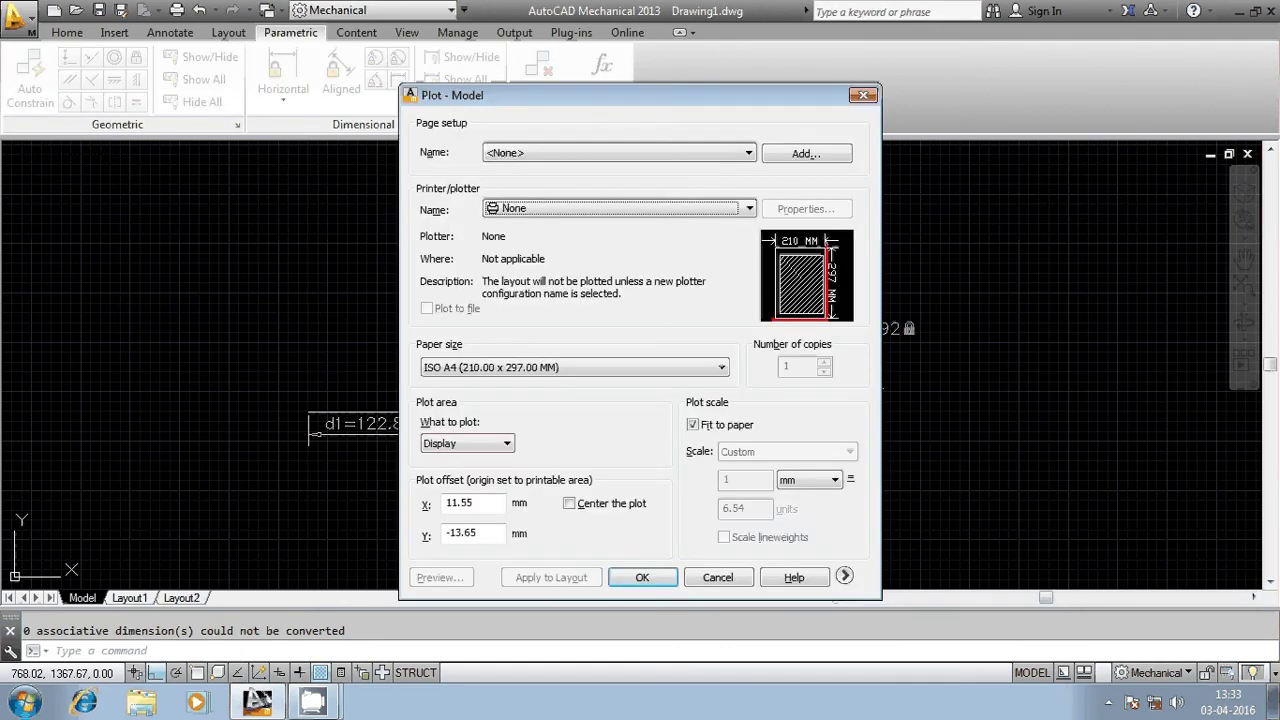
{"action": "left_click", "coordinate": [640, 210]}
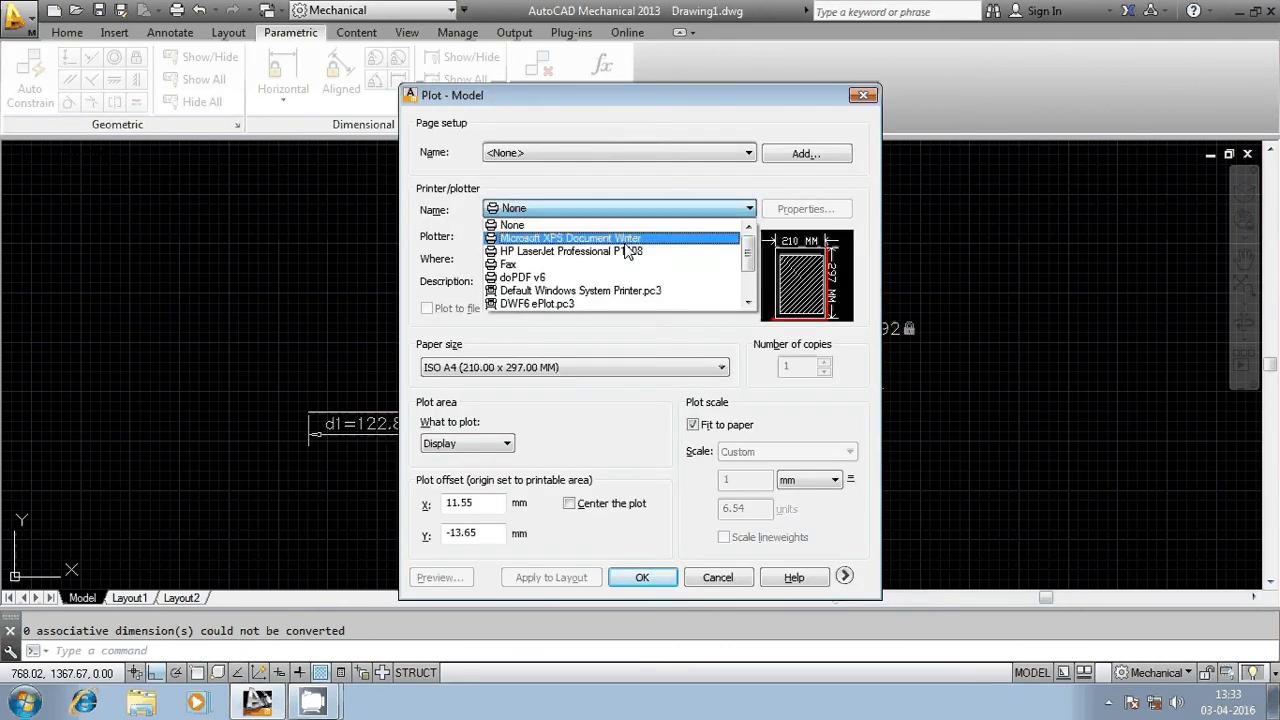
{"action": "left_click", "coordinate": [640, 153]}
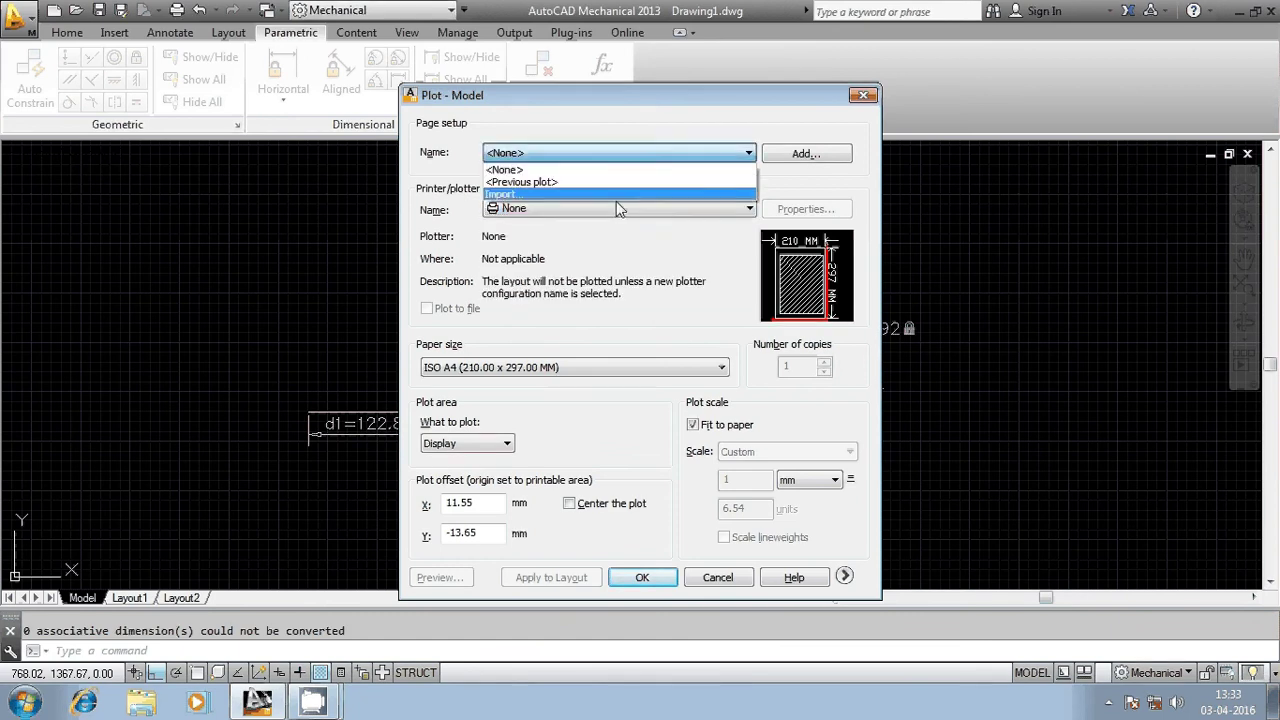
{"action": "left_click", "coordinate": [600, 178]}
- Redefine the plot window so that it encloses all the lines, the circle and the arc
{"action": "left_click", "coordinate": [587, 443]}
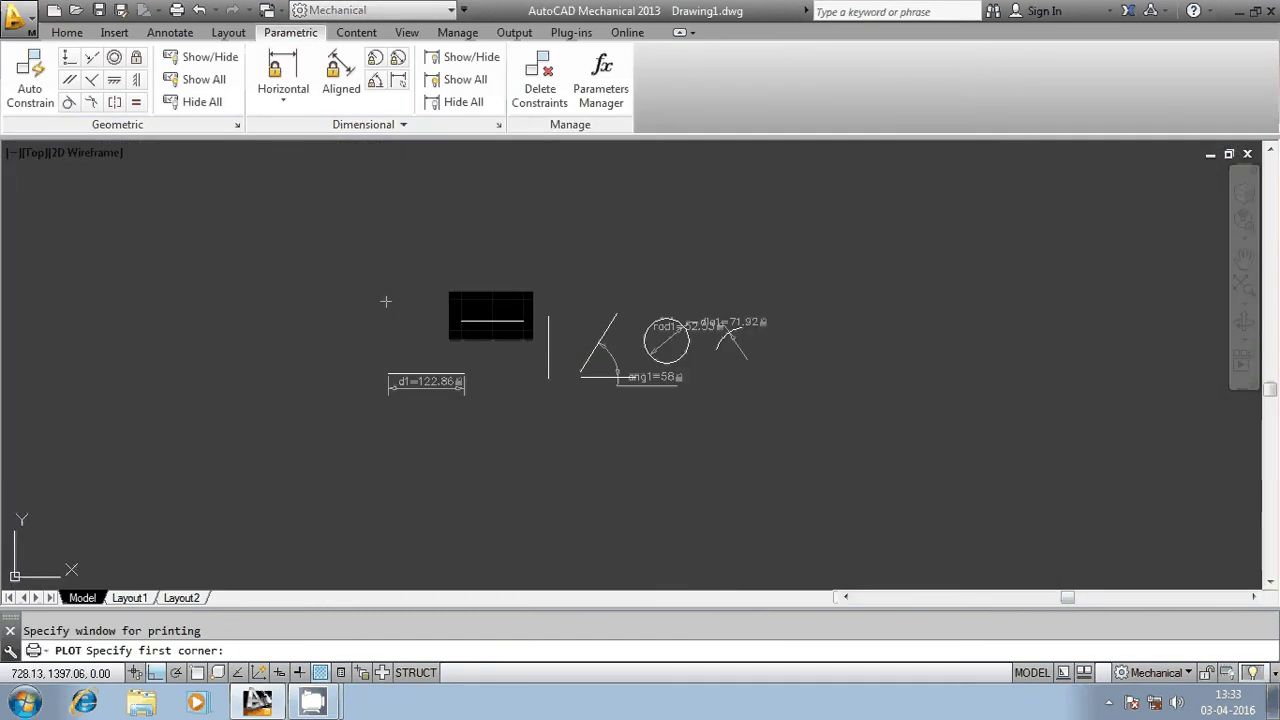
{"action": "left_click", "coordinate": [370, 270]}
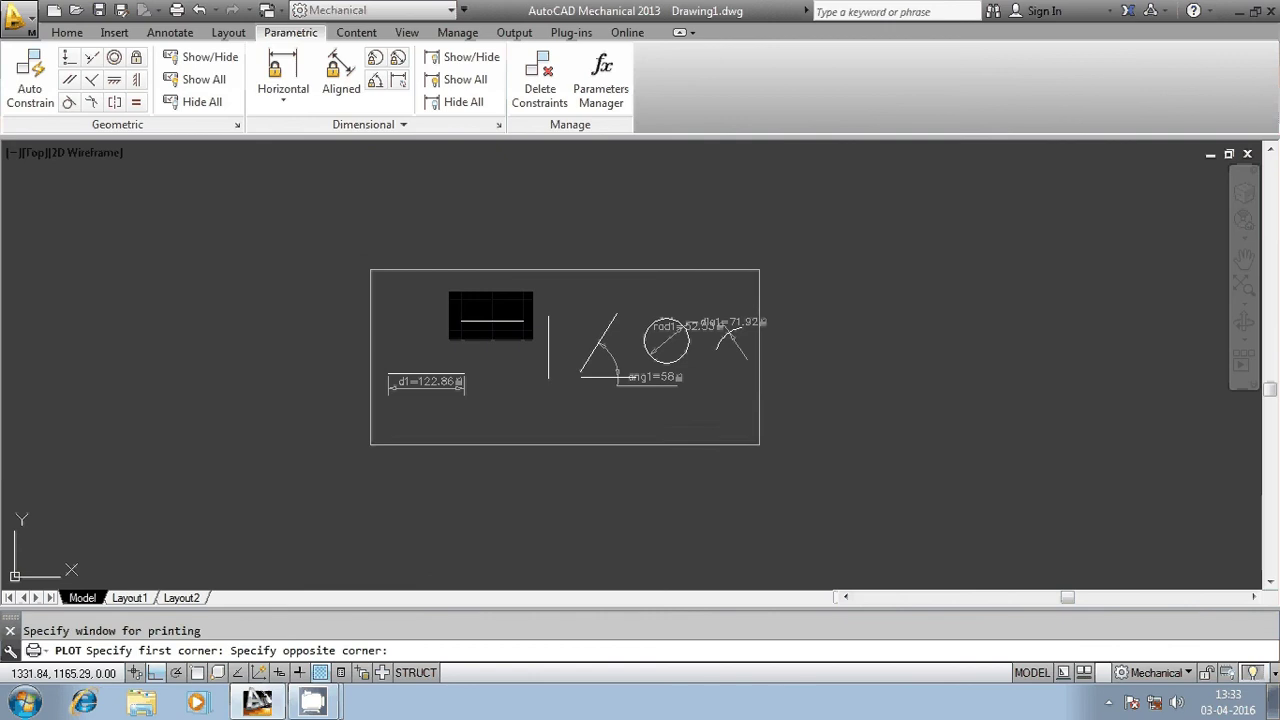
{"action": "left_click", "coordinate": [780, 443]}
- Preview the plot to check whether the dimensional constraints print with the geometry, and return to the plot settings
{"action": "left_click", "coordinate": [451, 582]}
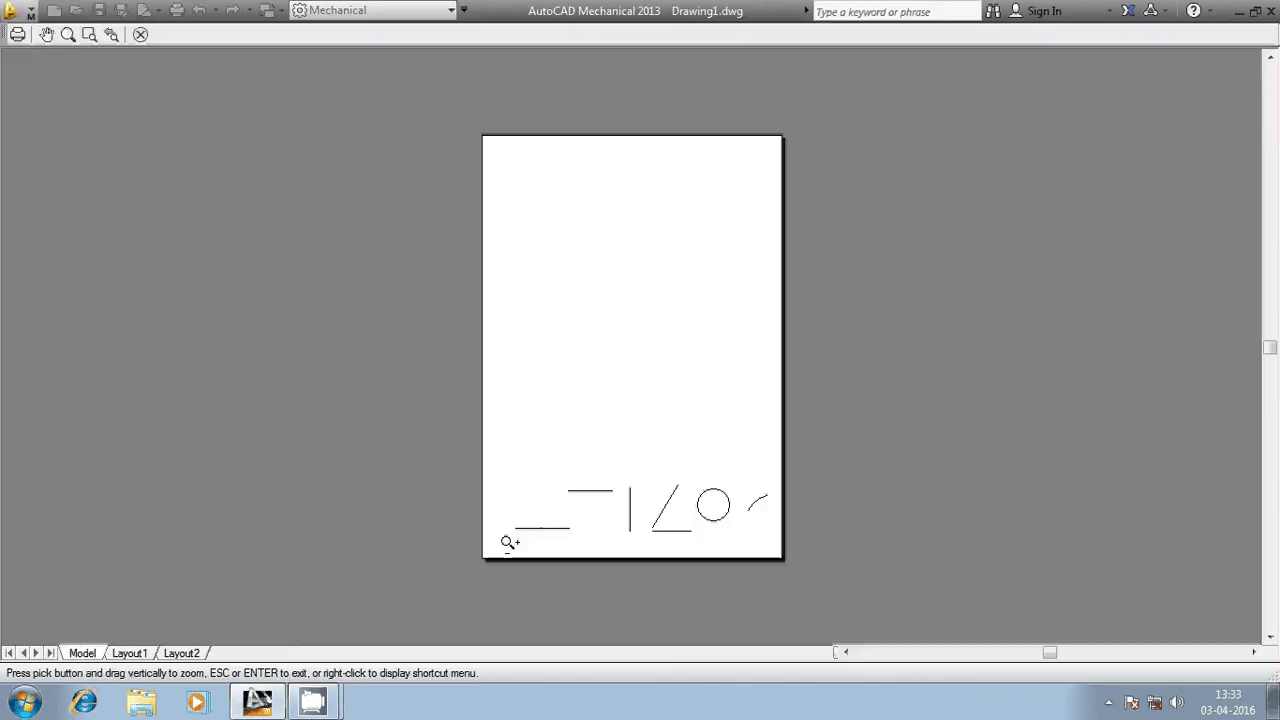
{"action": "scroll", "coordinate": [574, 528], "scroll_direction": "up", "scroll_amount": 5}
{"action": "scroll", "coordinate": [586, 414], "scroll_direction": "down", "scroll_amount": 2}
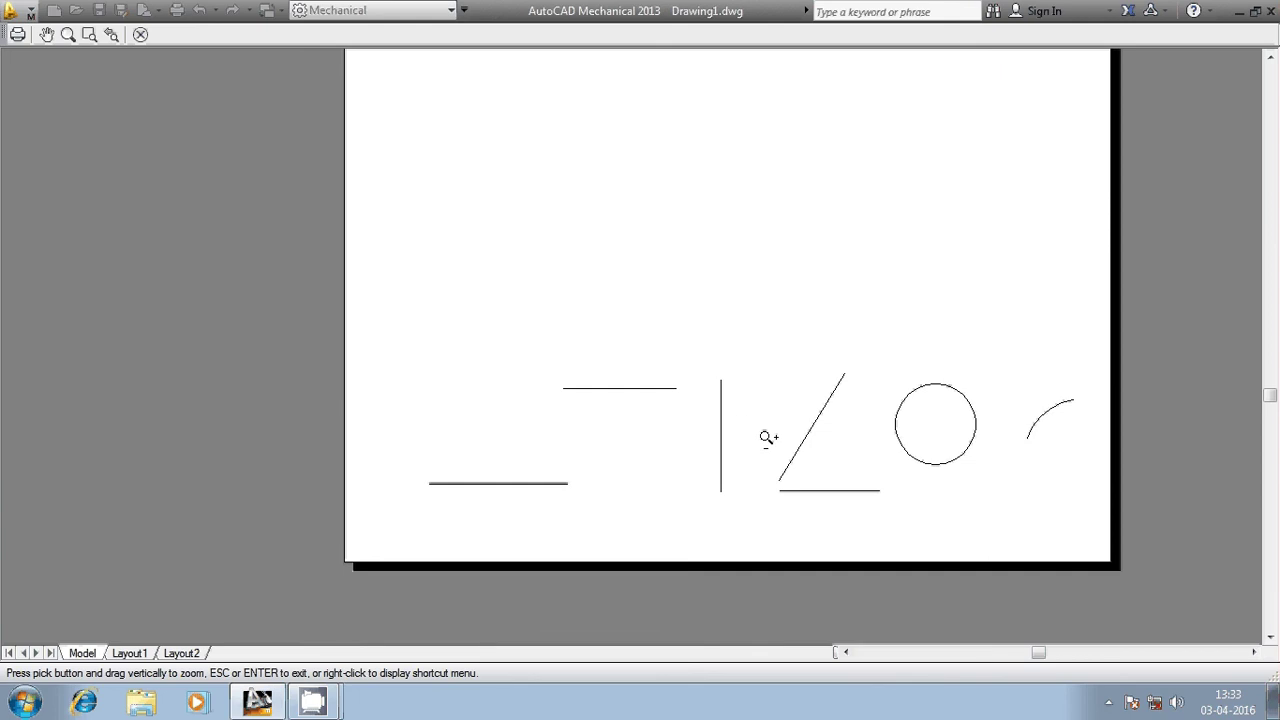
{"action": "key", "text": "Escape"}
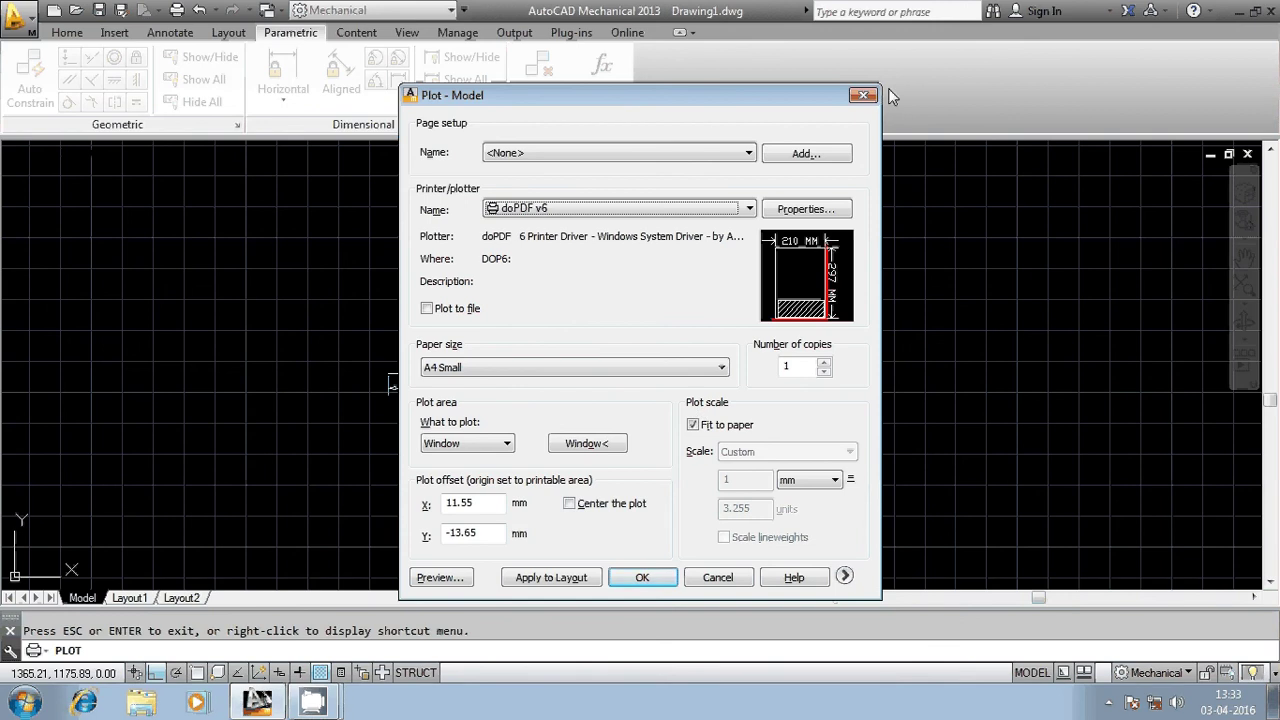
- Close the plot settings and switch the dimensional constraint form to Annotational Constraint Mode
{"action": "left_click", "coordinate": [863, 95]}
{"action": "scroll", "coordinate": [440, 392], "scroll_direction": "up", "scroll_amount": 3}
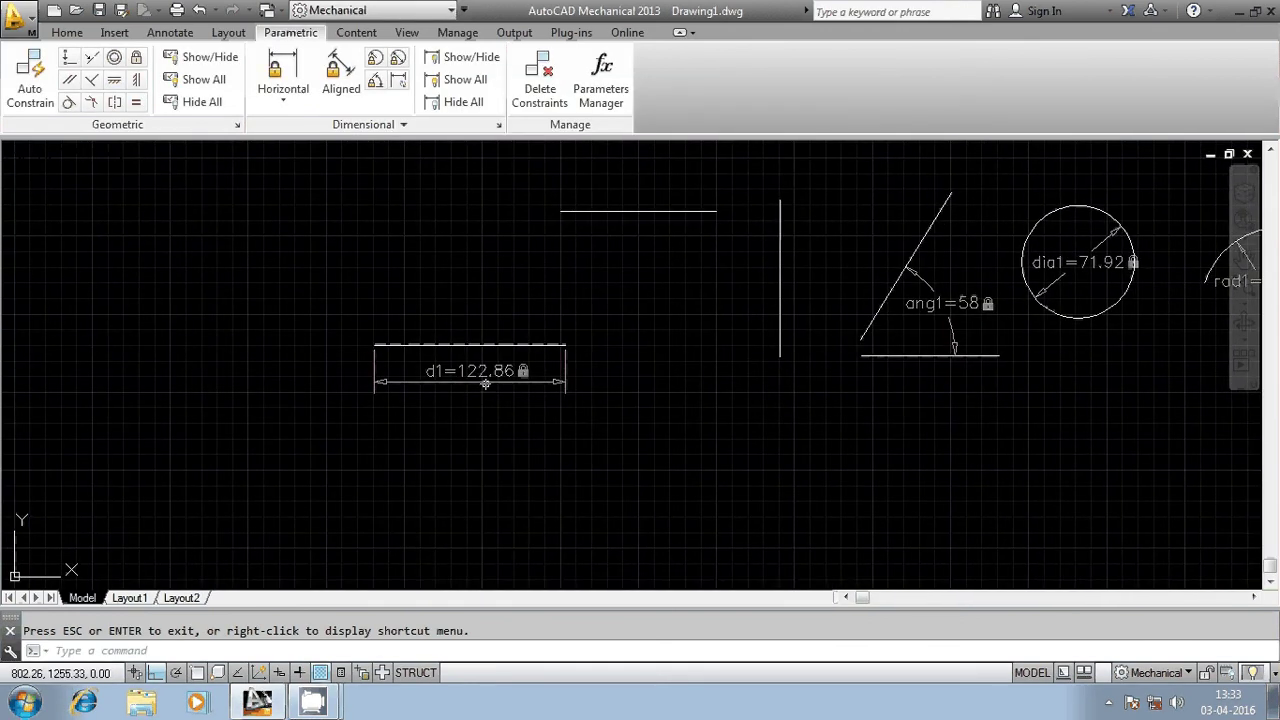
{"action": "left_click", "coordinate": [403, 124]}
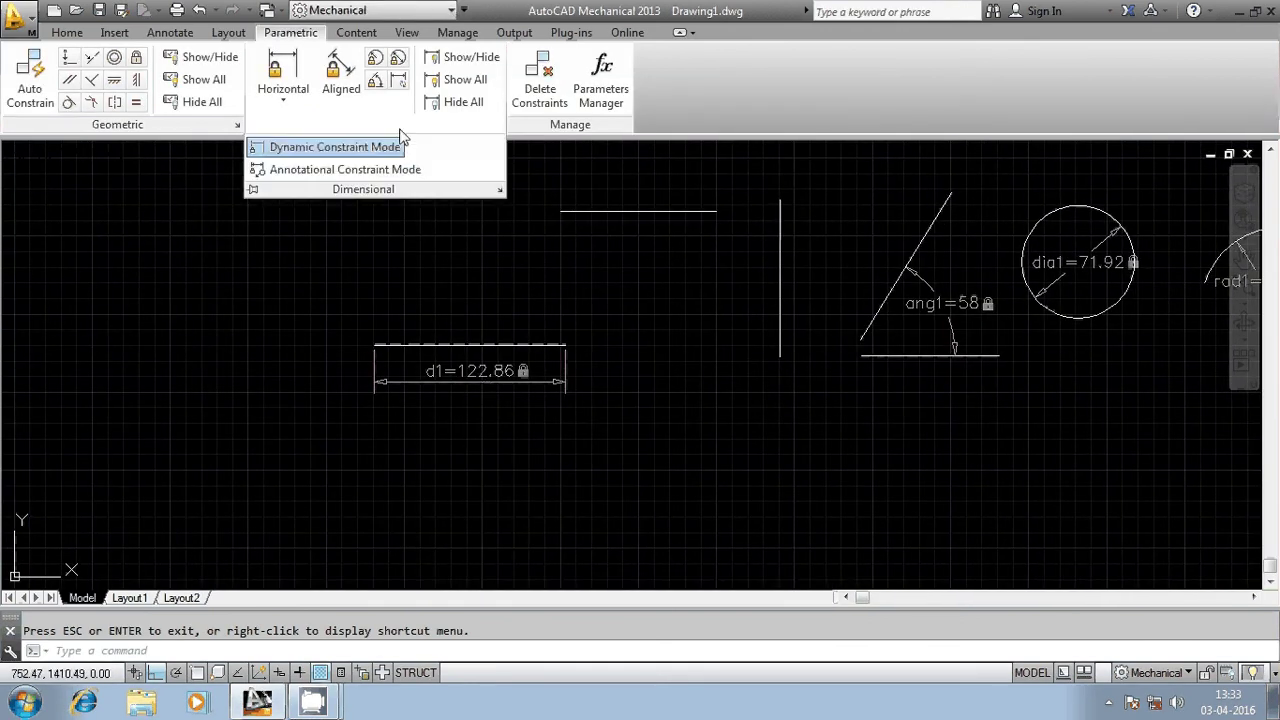
{"action": "left_click", "coordinate": [372, 175]}
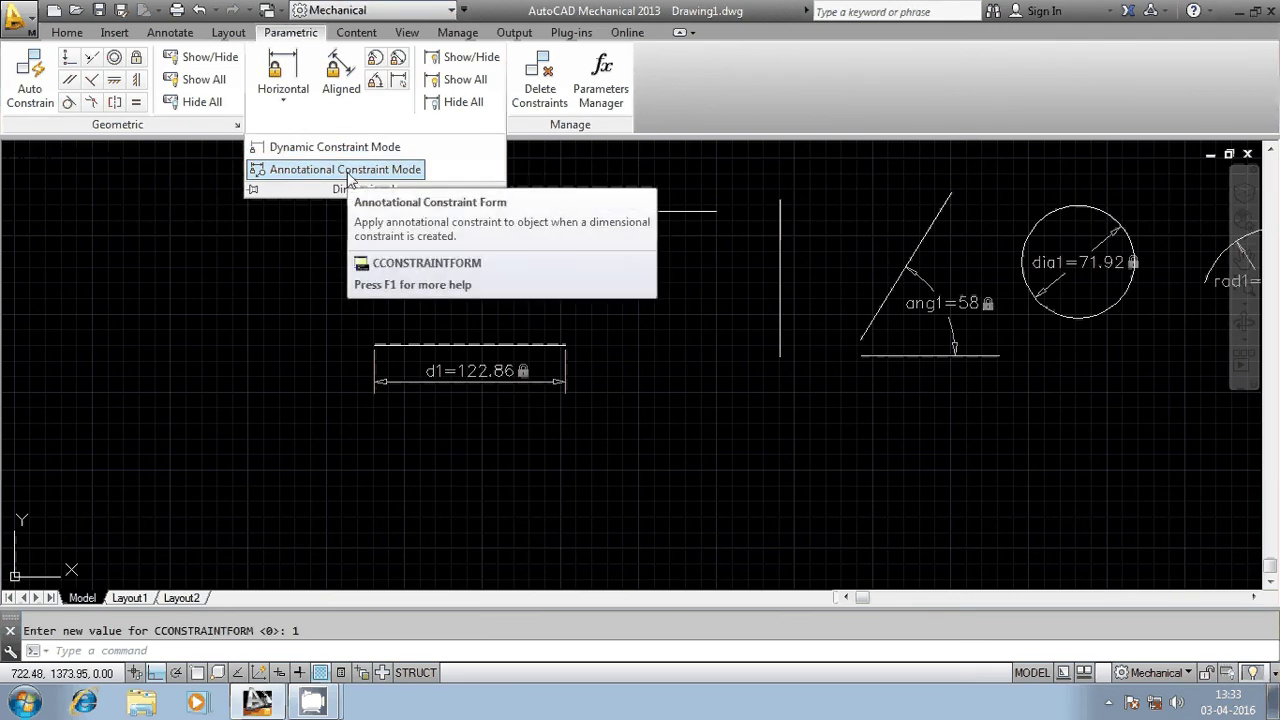
{"action": "left_click", "coordinate": [549, 292]}
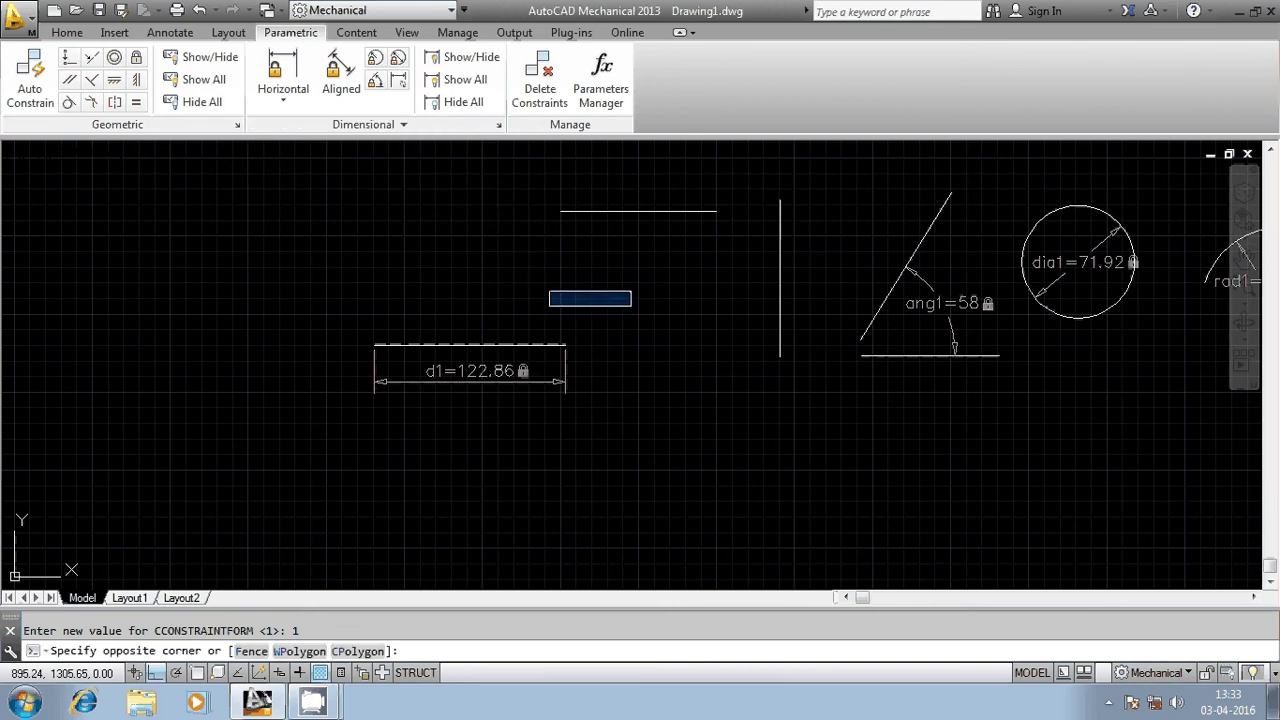
{"action": "left_click", "coordinate": [551, 233]}
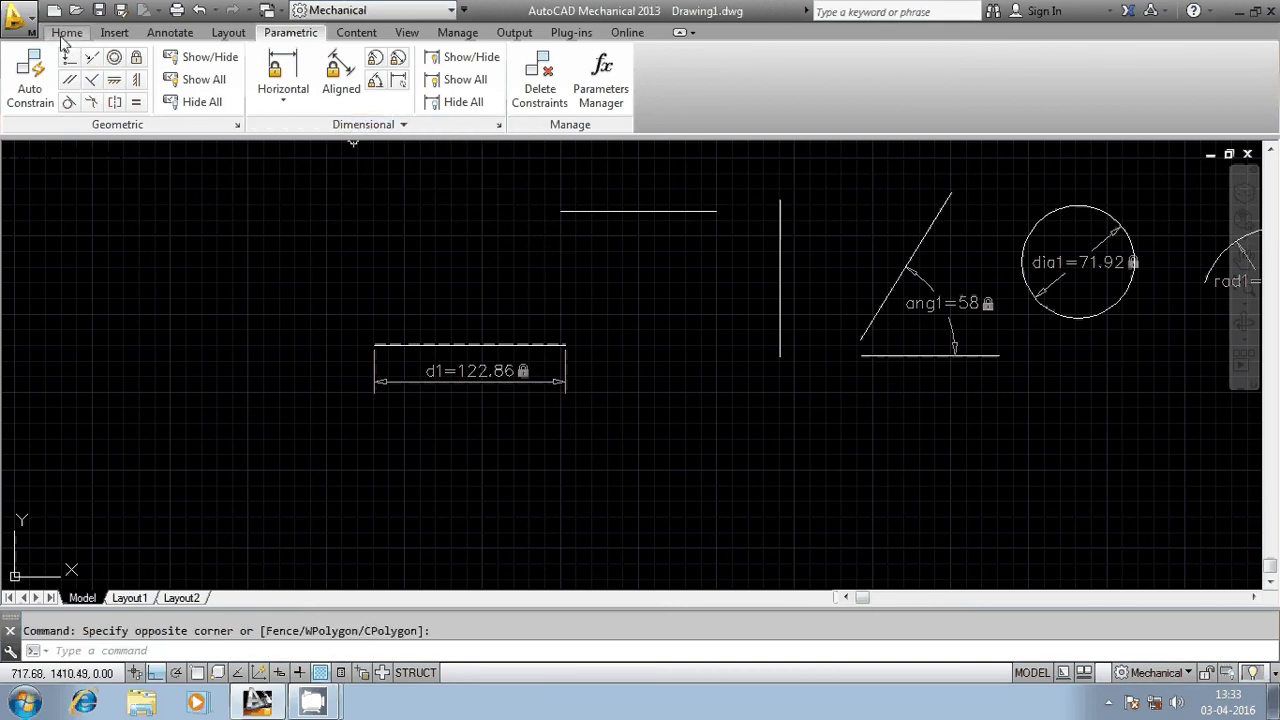
- Add a linear dimensional constraint between the endpoints of the upper horizontal line, placed just above it, accepting the default value
{"action": "middle_click_drag", "start_coordinate": [616, 288], "coordinate": [486, 363]}
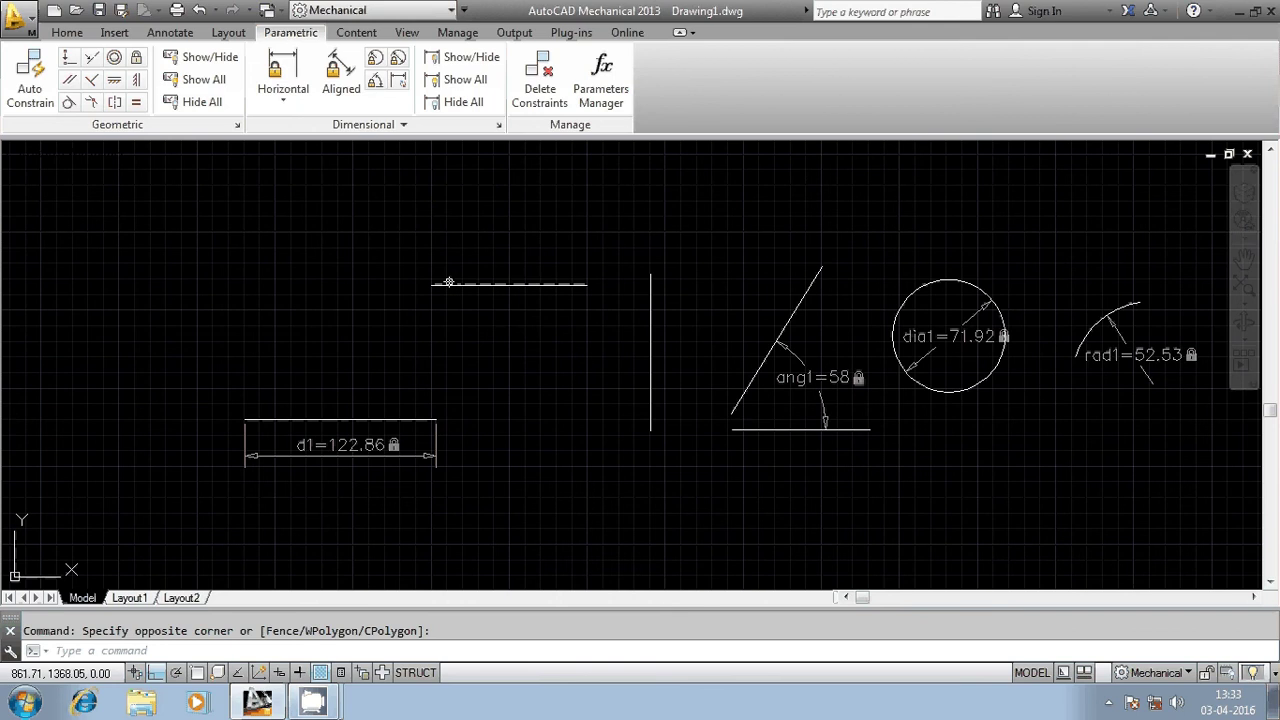
{"action": "left_click", "coordinate": [283, 96]}
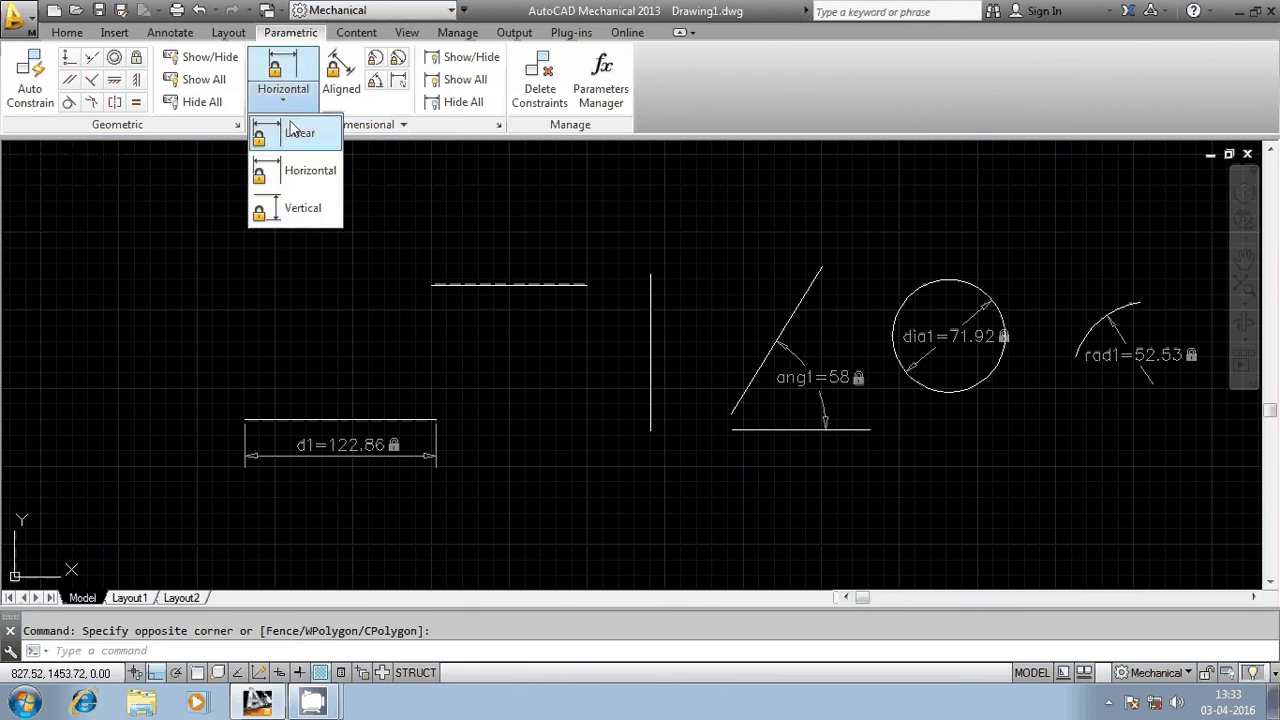
{"action": "left_click", "coordinate": [292, 131]}
{"action": "left_click", "coordinate": [432, 285]}
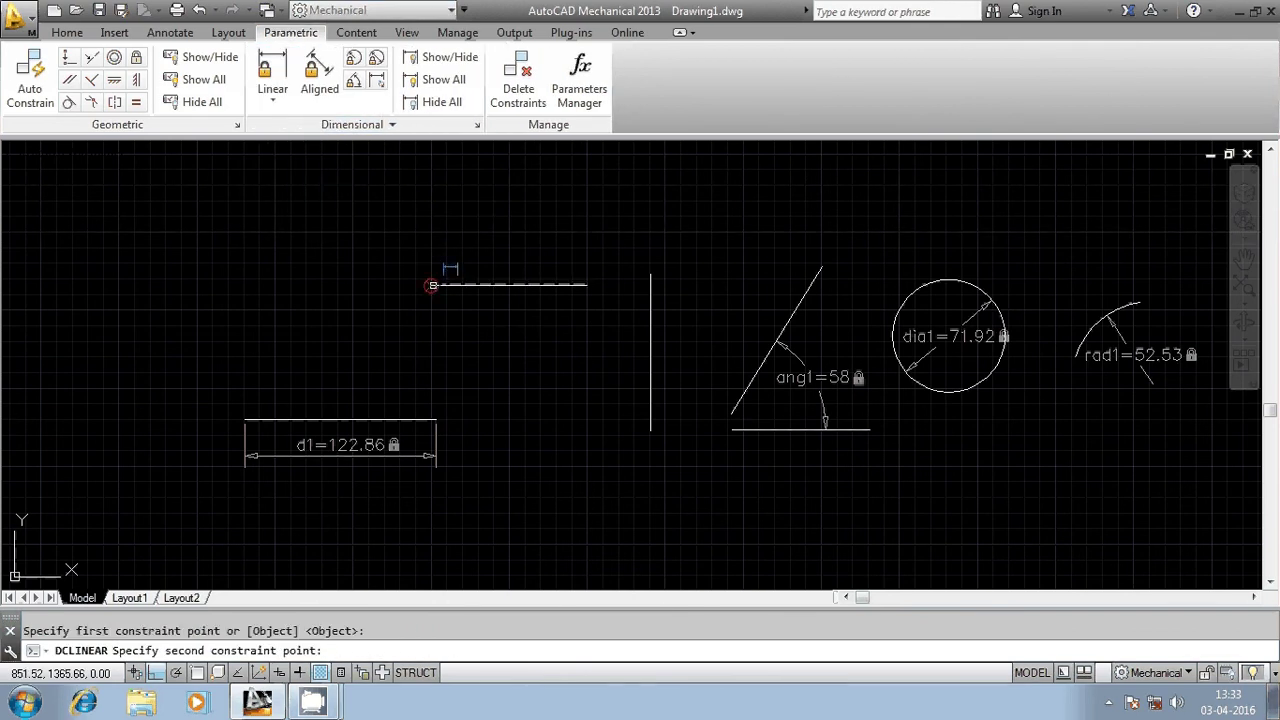
{"action": "left_click", "coordinate": [587, 285]}
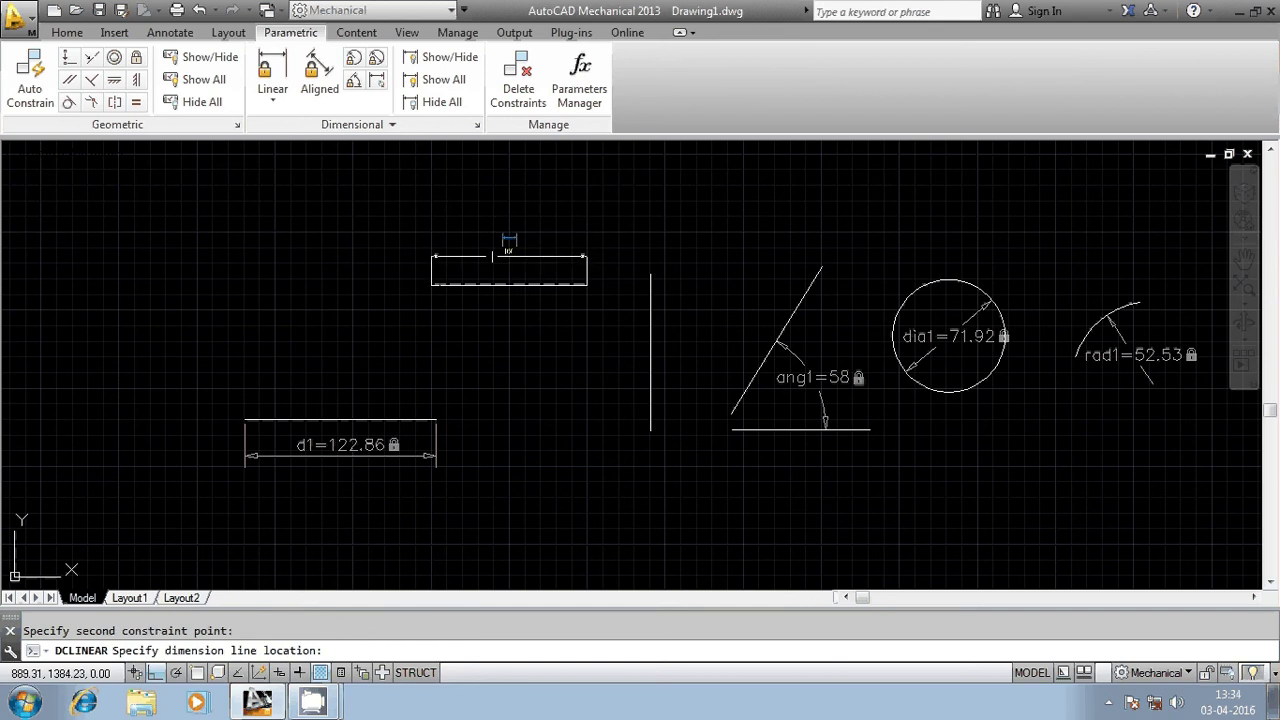
{"action": "left_click", "coordinate": [509, 269]}
{"action": "key", "text": "Return"}
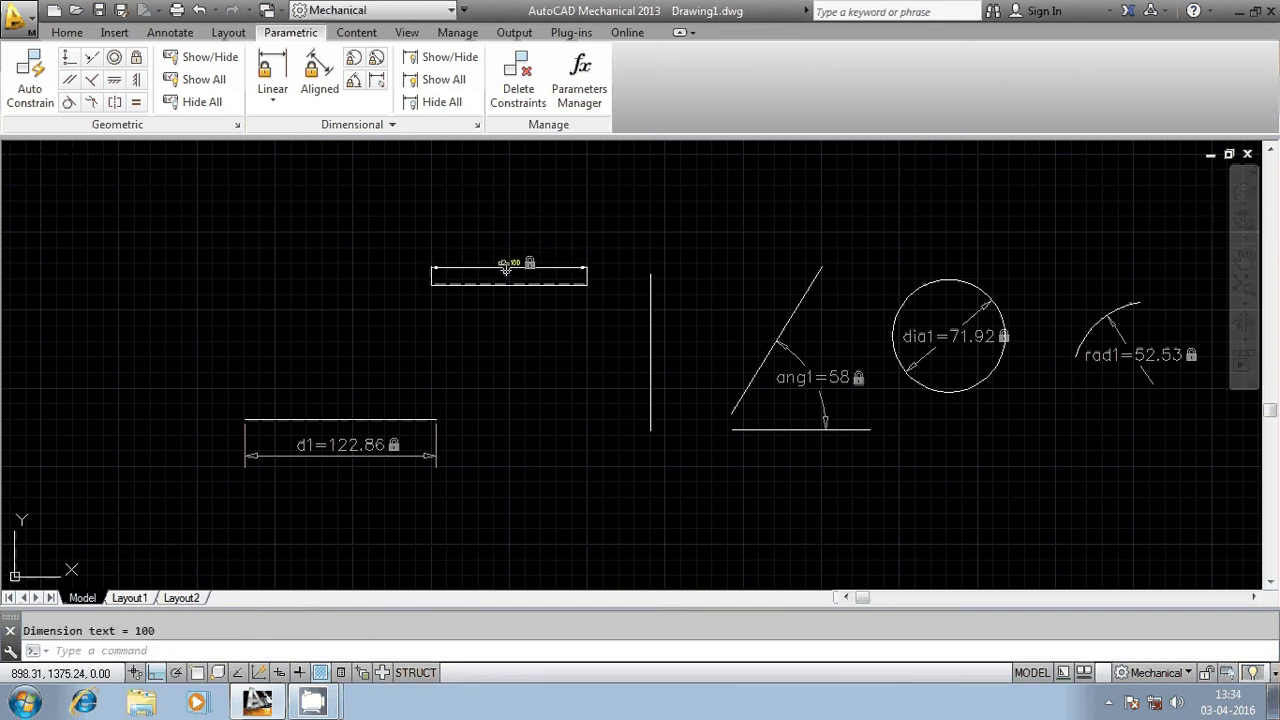
{"action": "scroll", "coordinate": [507, 268], "scroll_direction": "up", "scroll_amount": 6}
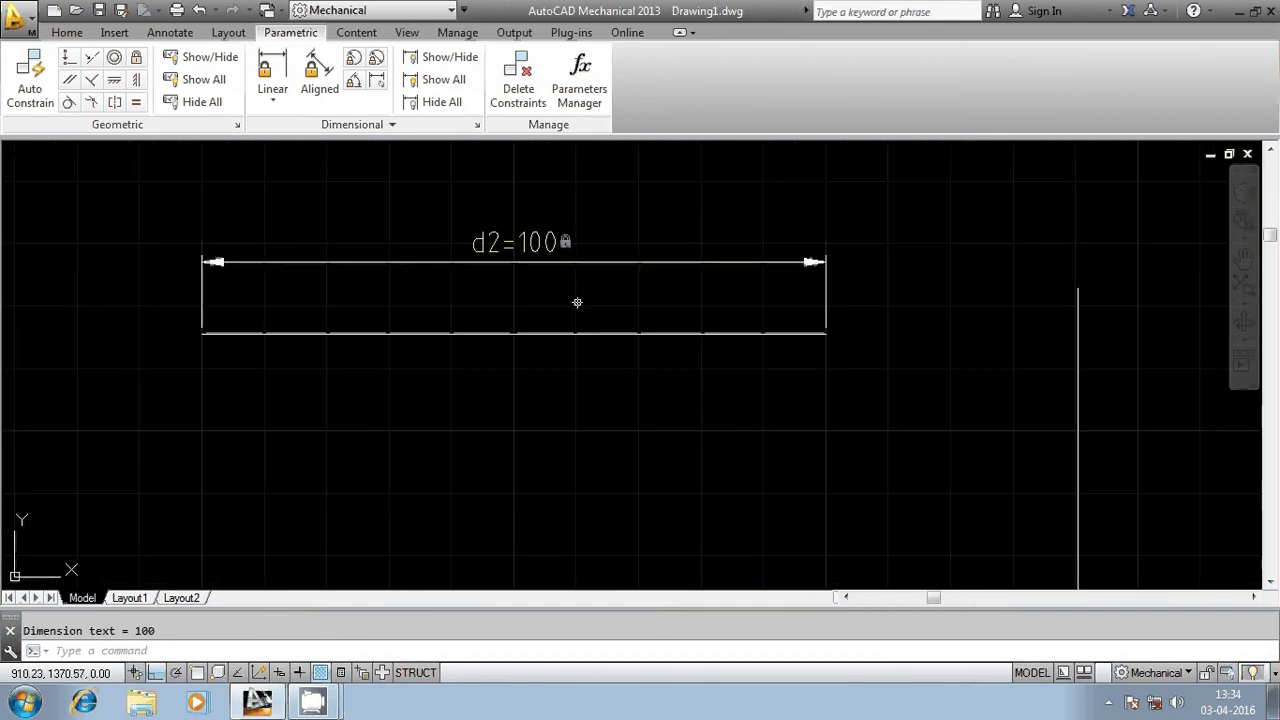
{"action": "key", "text": "Escape"}
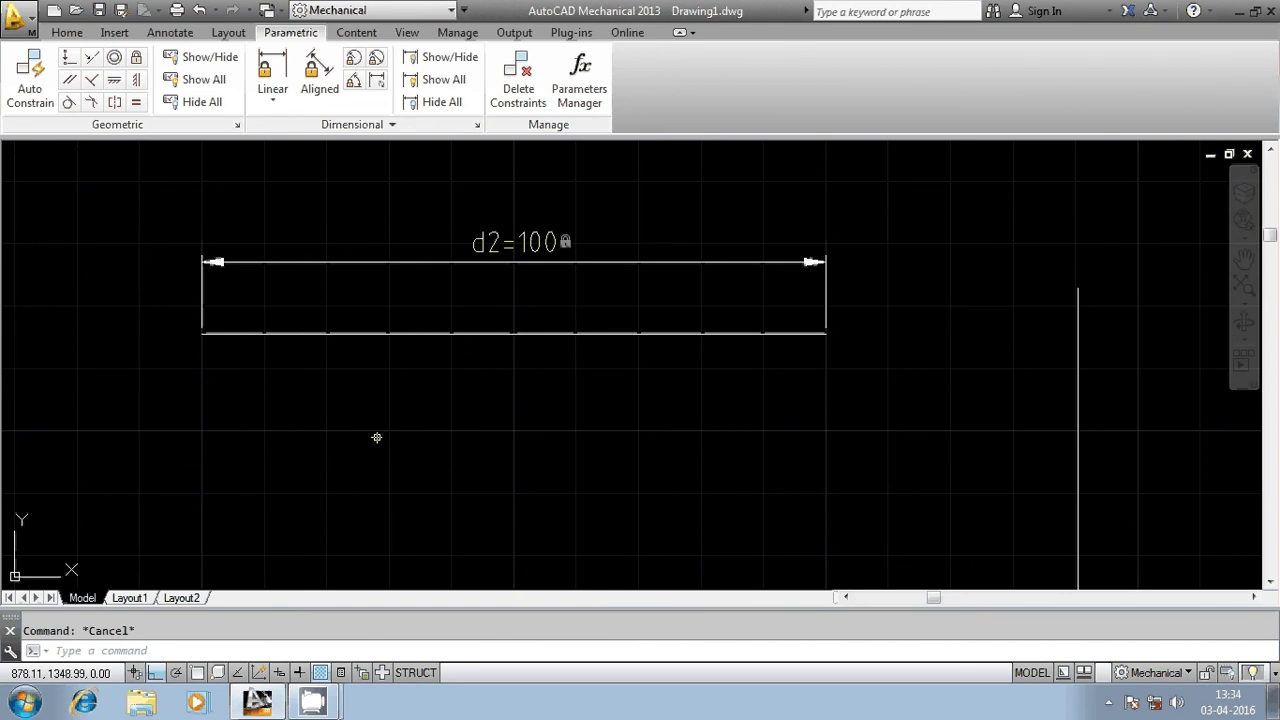
- Open the plot settings, apply the <Previous plot> page setup and define the plot window around the upper horizontal line and its constraint
{"action": "key", "text": "ctrl+p"}
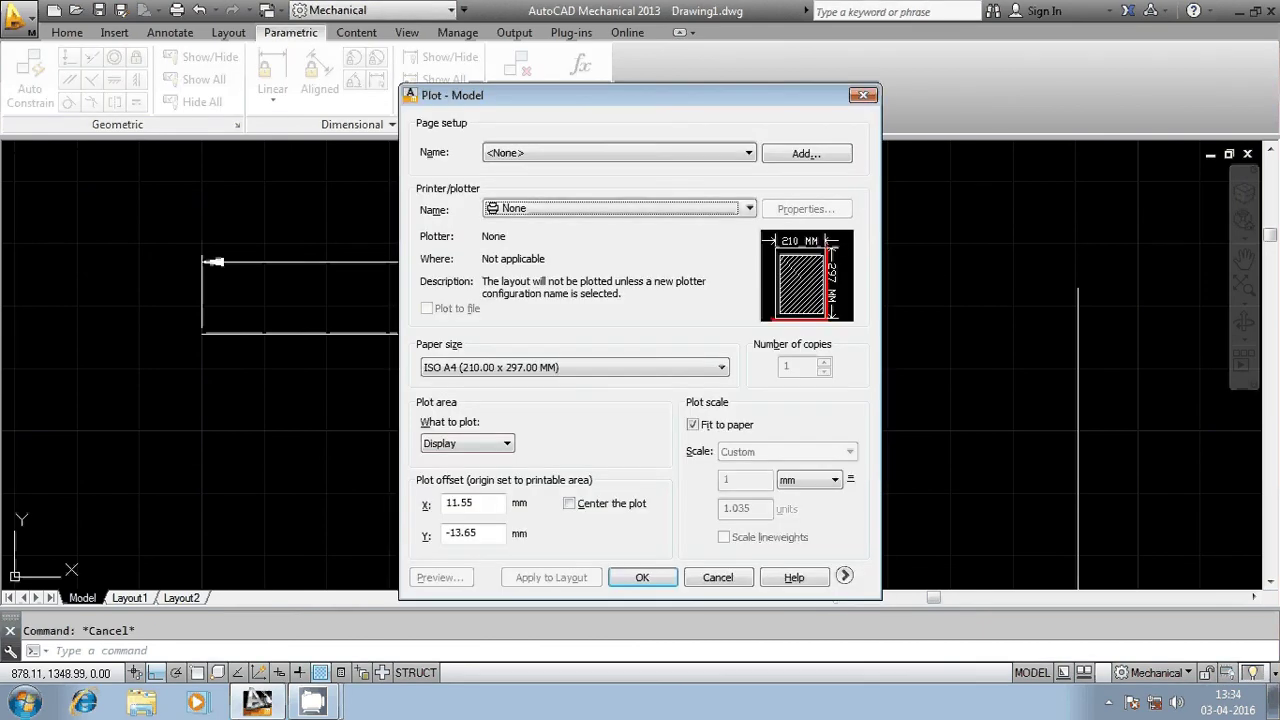
{"action": "left_click", "coordinate": [648, 211]}
{"action": "left_click", "coordinate": [638, 150]}
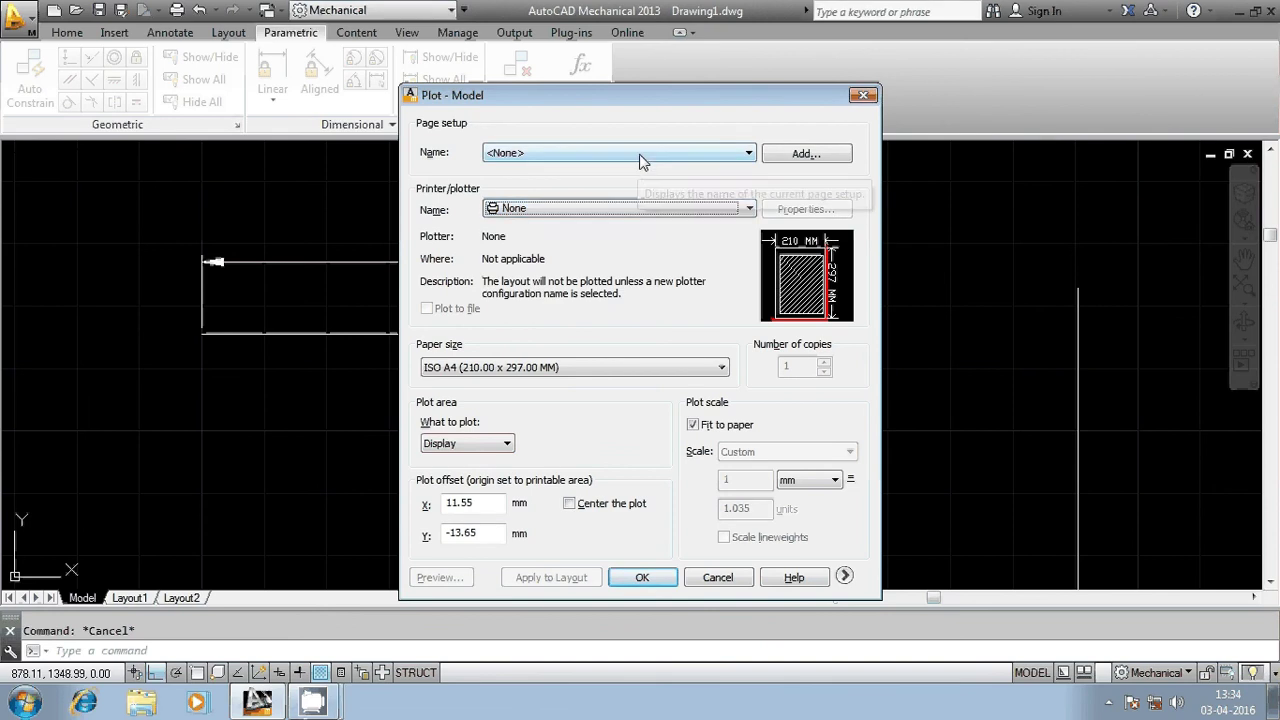
{"action": "left_click", "coordinate": [638, 150]}
{"action": "left_click", "coordinate": [625, 186]}
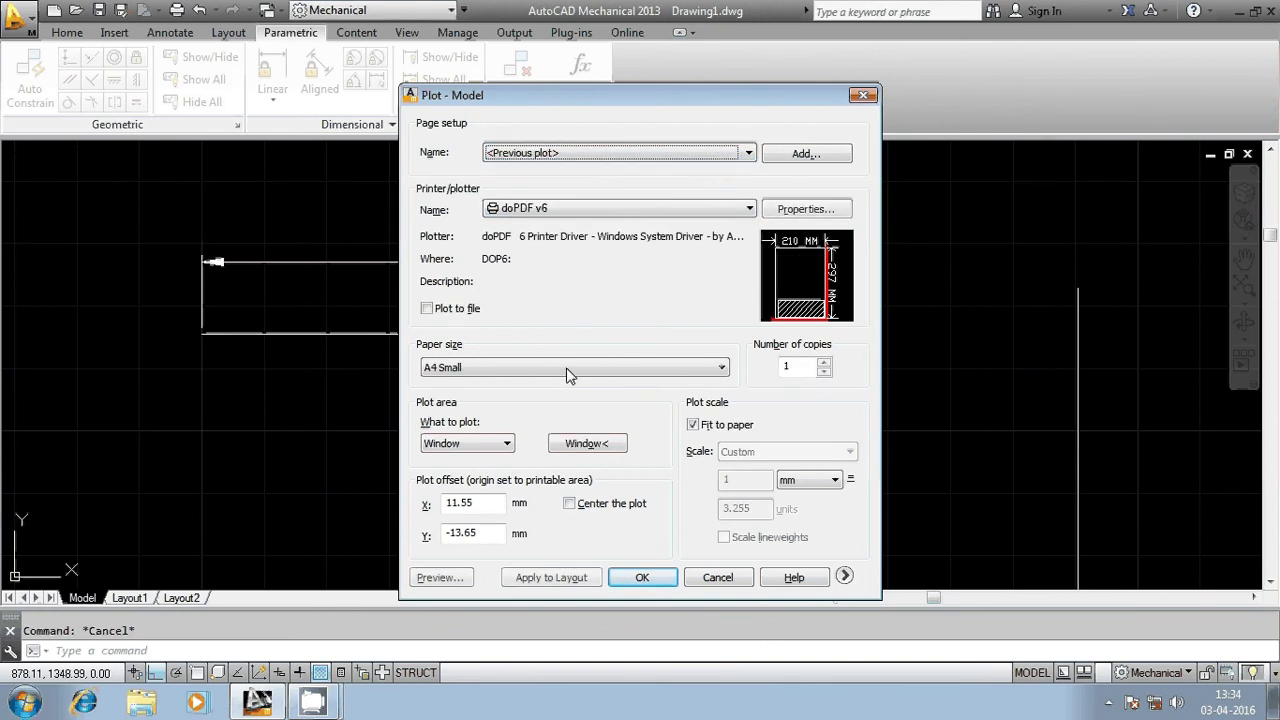
{"action": "left_click", "coordinate": [587, 443]}
{"action": "left_click", "coordinate": [305, 234]}
{"action": "left_click", "coordinate": [753, 493]}
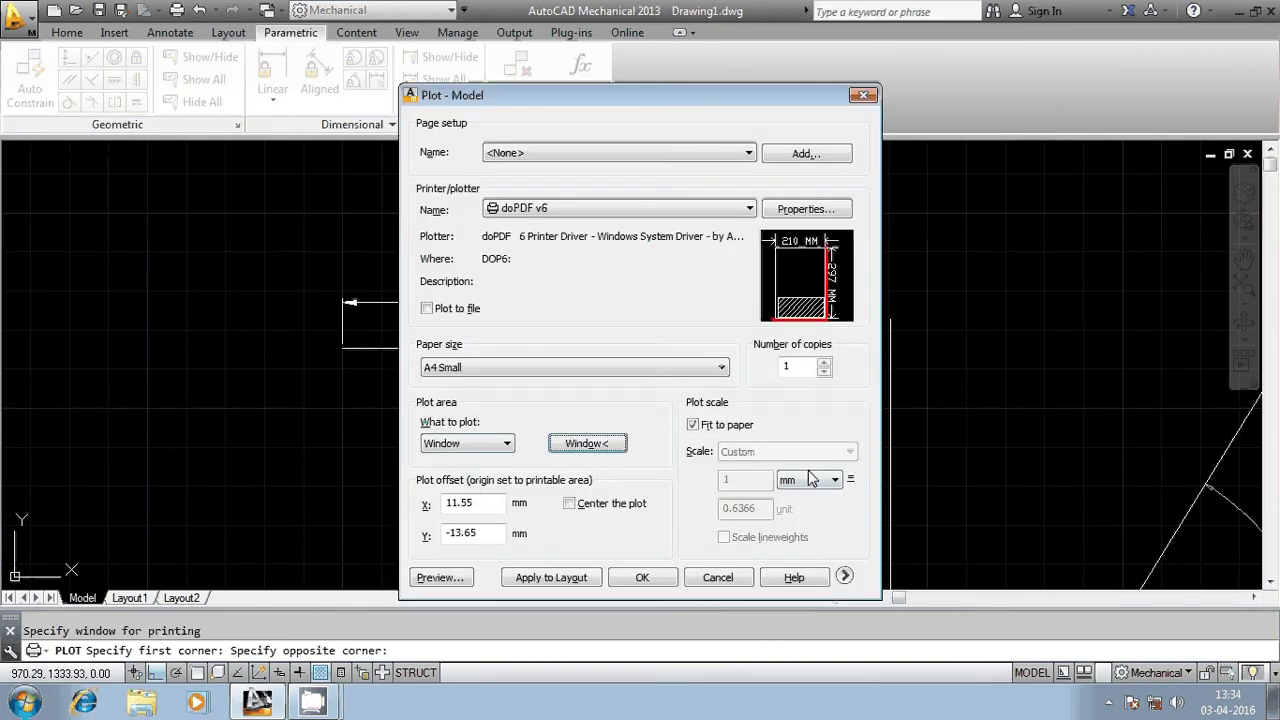
- Preview the plot to check whether the upper line's annotational constraint prints, and close the plot settings
{"action": "left_click", "coordinate": [430, 577]}
{"action": "scroll", "coordinate": [604, 456], "scroll_direction": "up", "scroll_amount": 5}
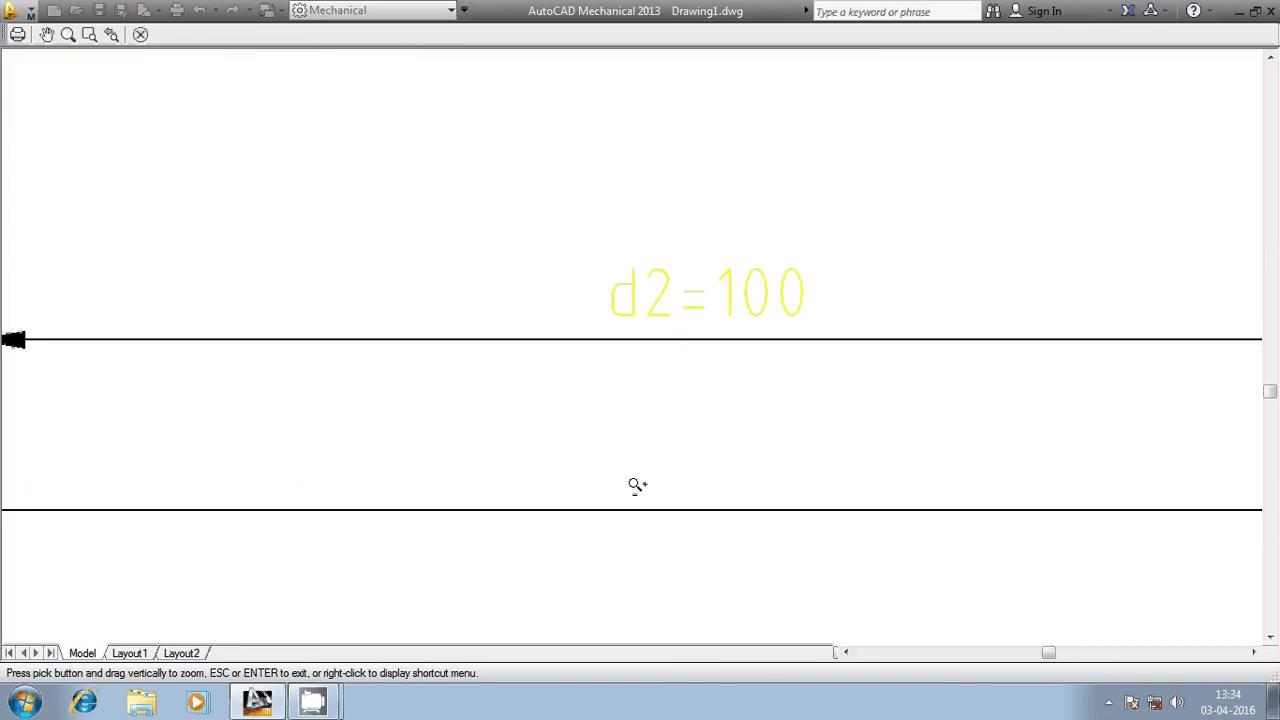
{"action": "scroll", "coordinate": [683, 363], "scroll_direction": "down", "scroll_amount": 3}
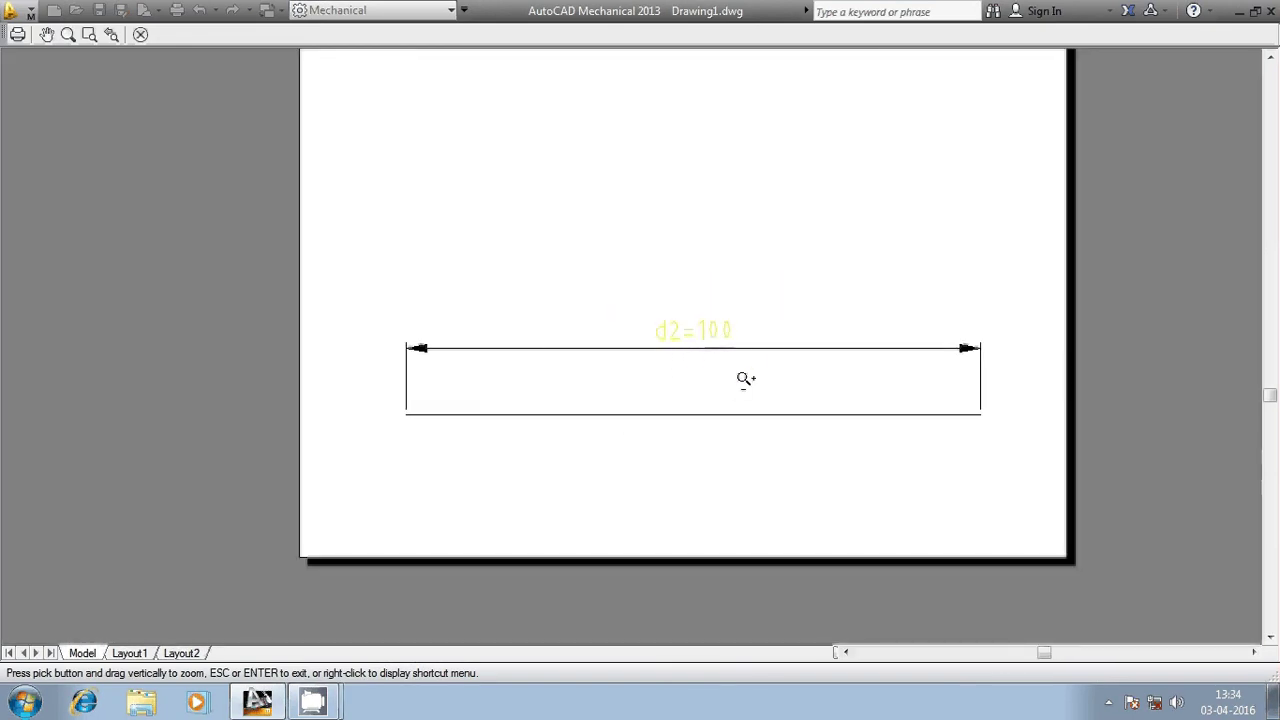
{"action": "key", "text": "Escape"}
{"action": "left_click", "coordinate": [862, 95]}
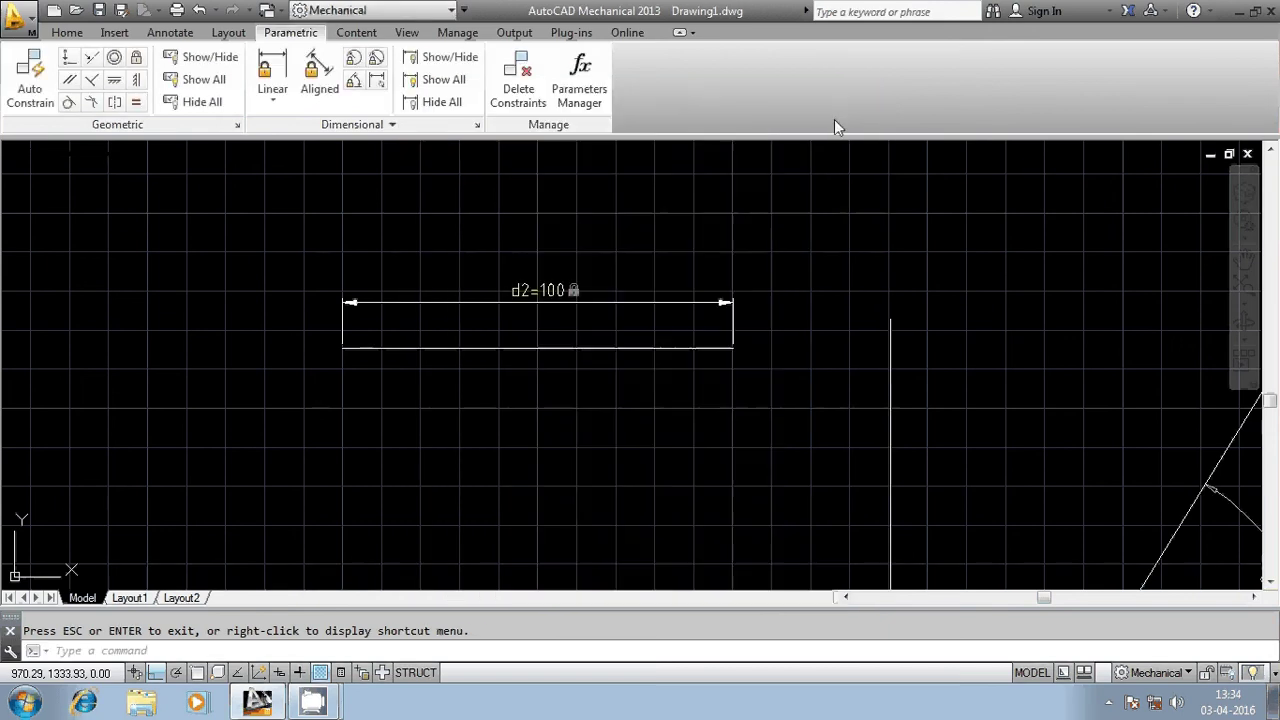
- Compare the constraints on the two horizontal lines and check which dimensional constraint mode is active
{"action": "scroll", "coordinate": [477, 398], "scroll_direction": "down", "scroll_amount": 4}
{"action": "scroll", "coordinate": [477, 398], "scroll_direction": "up", "scroll_amount": 4}
{"action": "scroll", "coordinate": [463, 418], "scroll_direction": "down", "scroll_amount": 3}
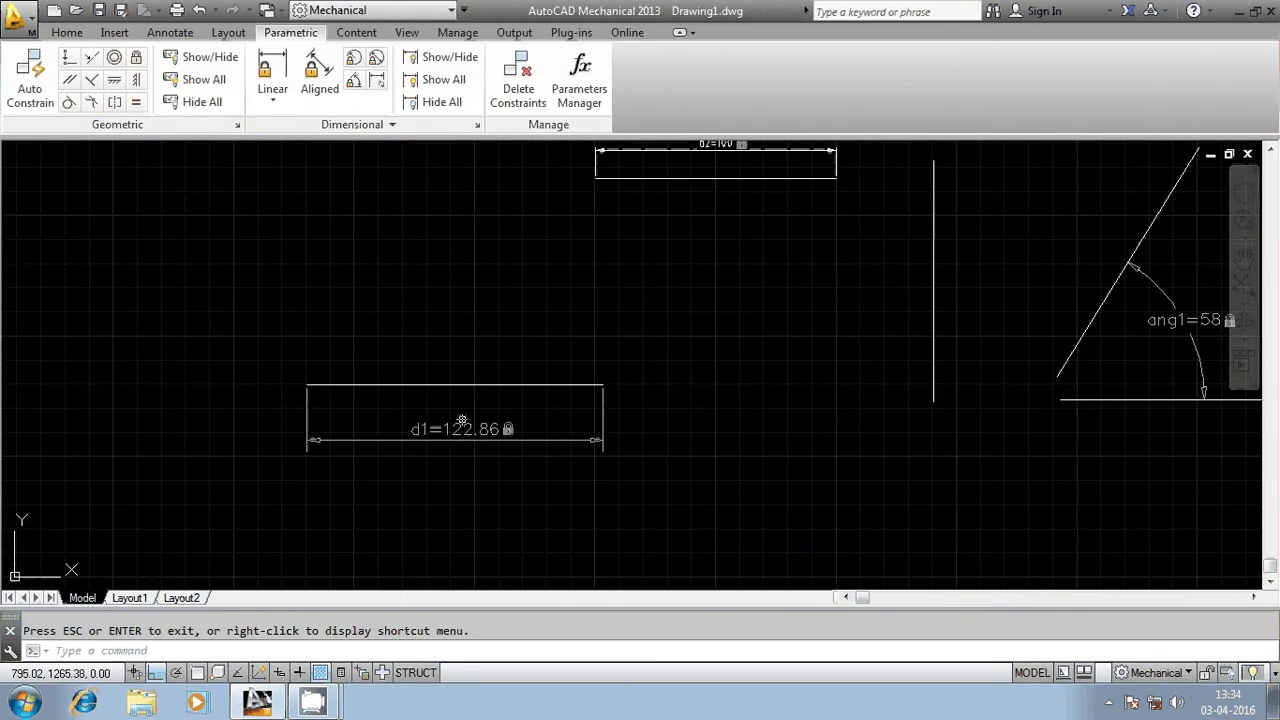
{"action": "scroll", "coordinate": [616, 235], "scroll_direction": "up", "scroll_amount": 3}
{"action": "middle_click_drag", "start_coordinate": [637, 301], "coordinate": [489, 312]}
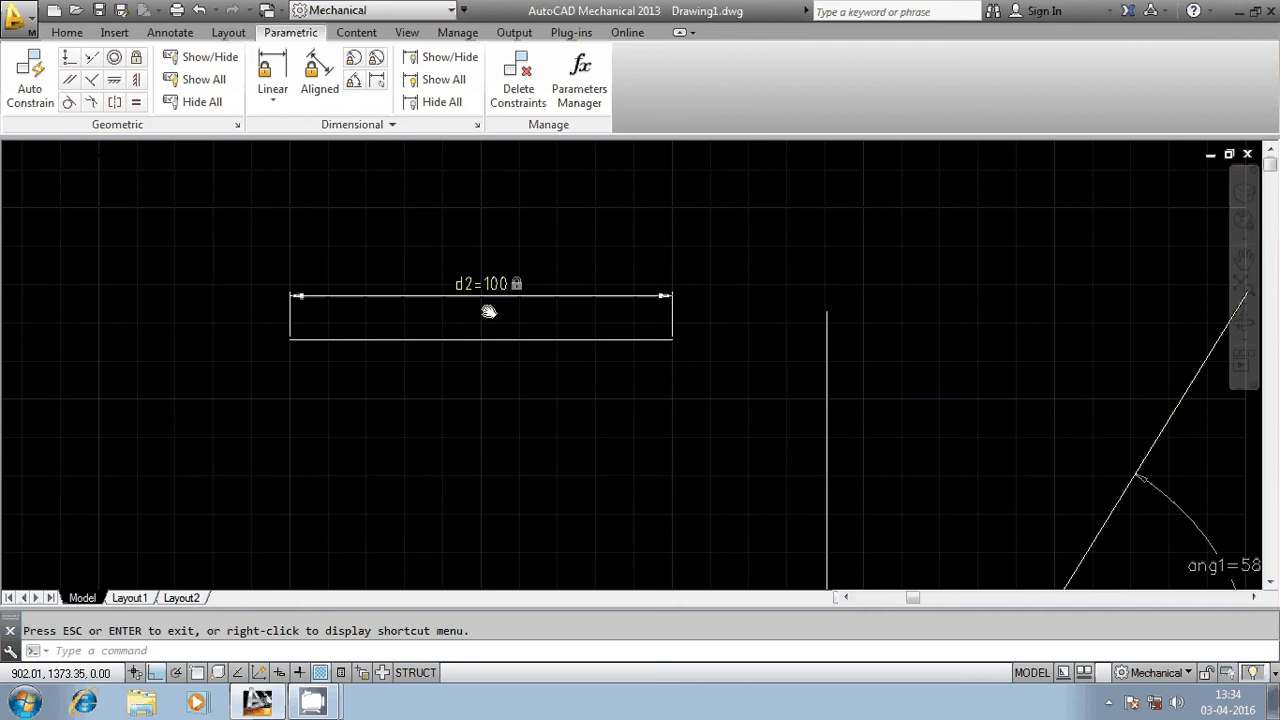
{"action": "left_click", "coordinate": [392, 124]}
{"action": "key", "text": "Escape"}
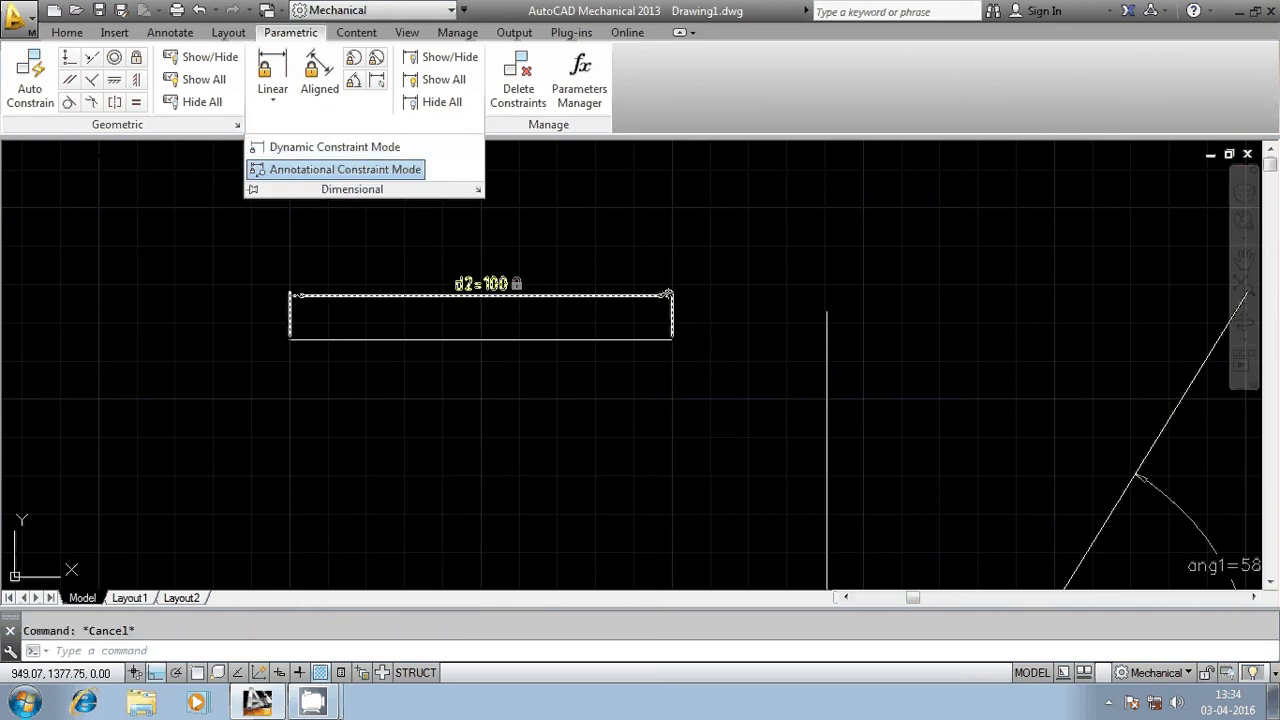
- Change the lower horizontal line's constraint form to Annotational in its properties, and close the properties
{"action": "scroll", "coordinate": [684, 338], "scroll_direction": "down", "scroll_amount": 4}
{"action": "scroll", "coordinate": [540, 455], "scroll_direction": "up", "scroll_amount": 4}
{"action": "middle_click_drag", "start_coordinate": [530, 458], "coordinate": [593, 442]}
{"action": "left_click", "coordinate": [837, 329]}
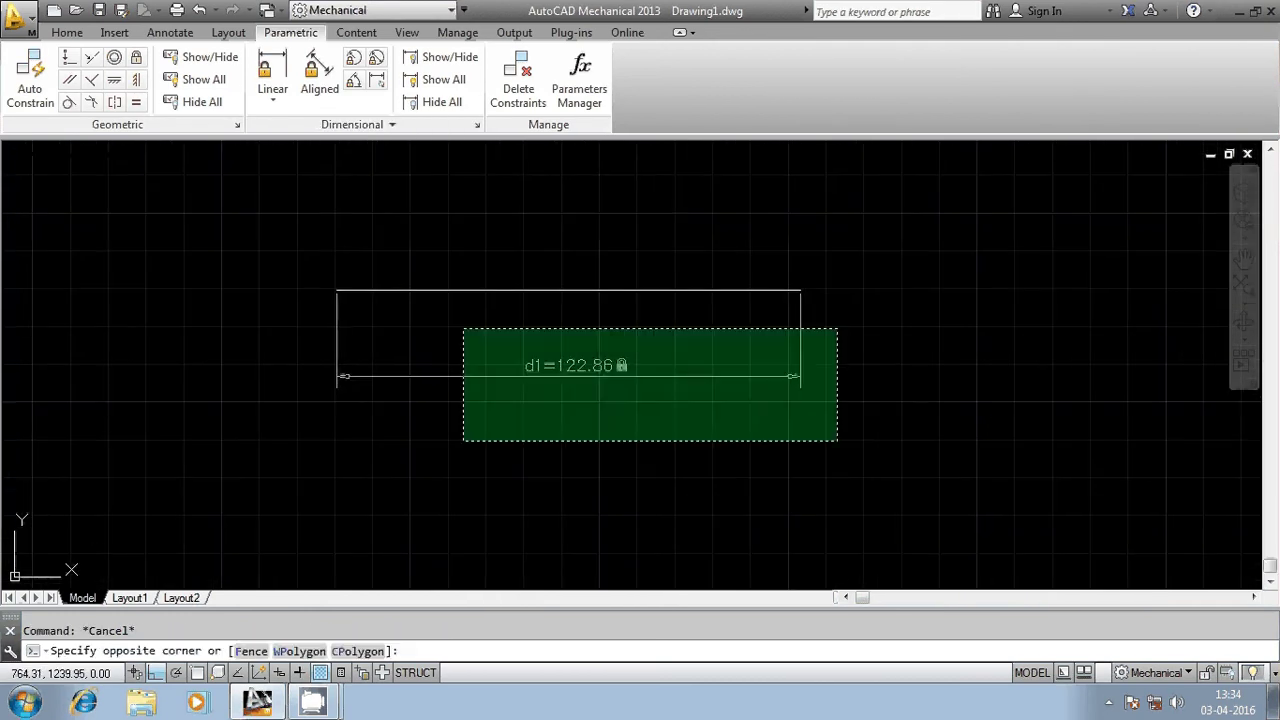
{"action": "left_click", "coordinate": [279, 446]}
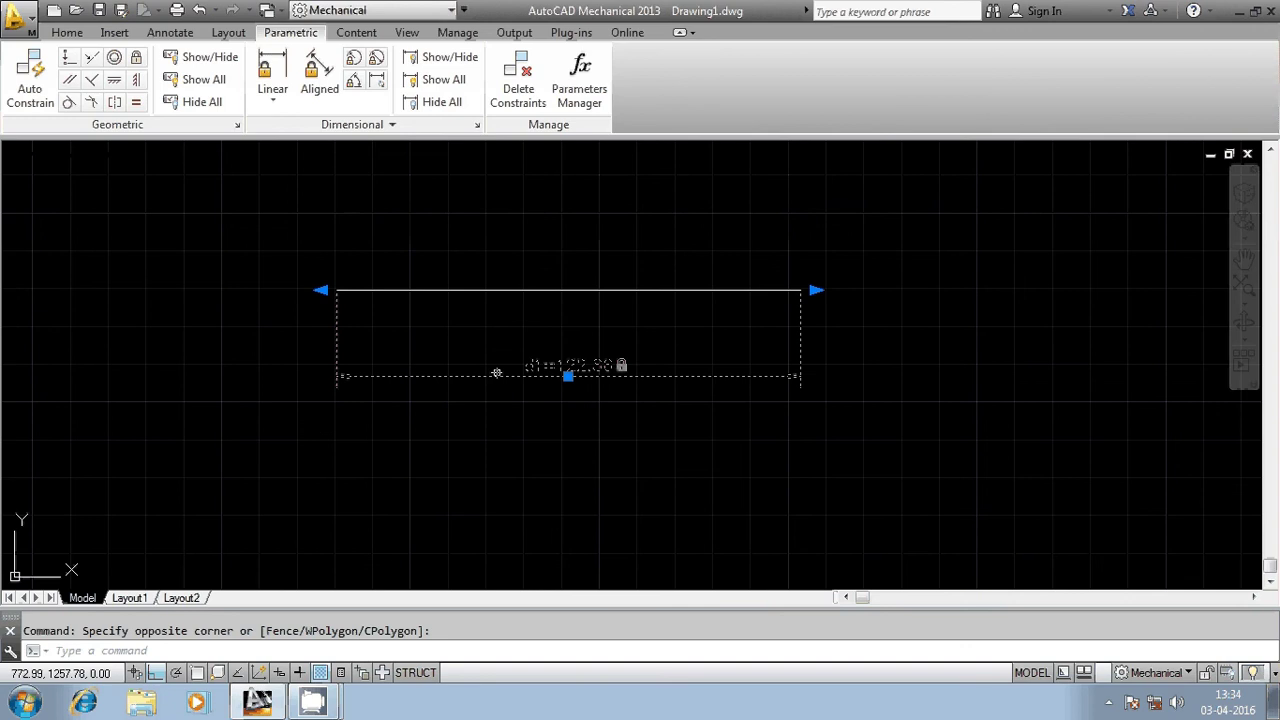
{"action": "type", "text": "P"}
{"action": "type", "text": "ROPERTIES"}
{"action": "key", "text": "Return"}
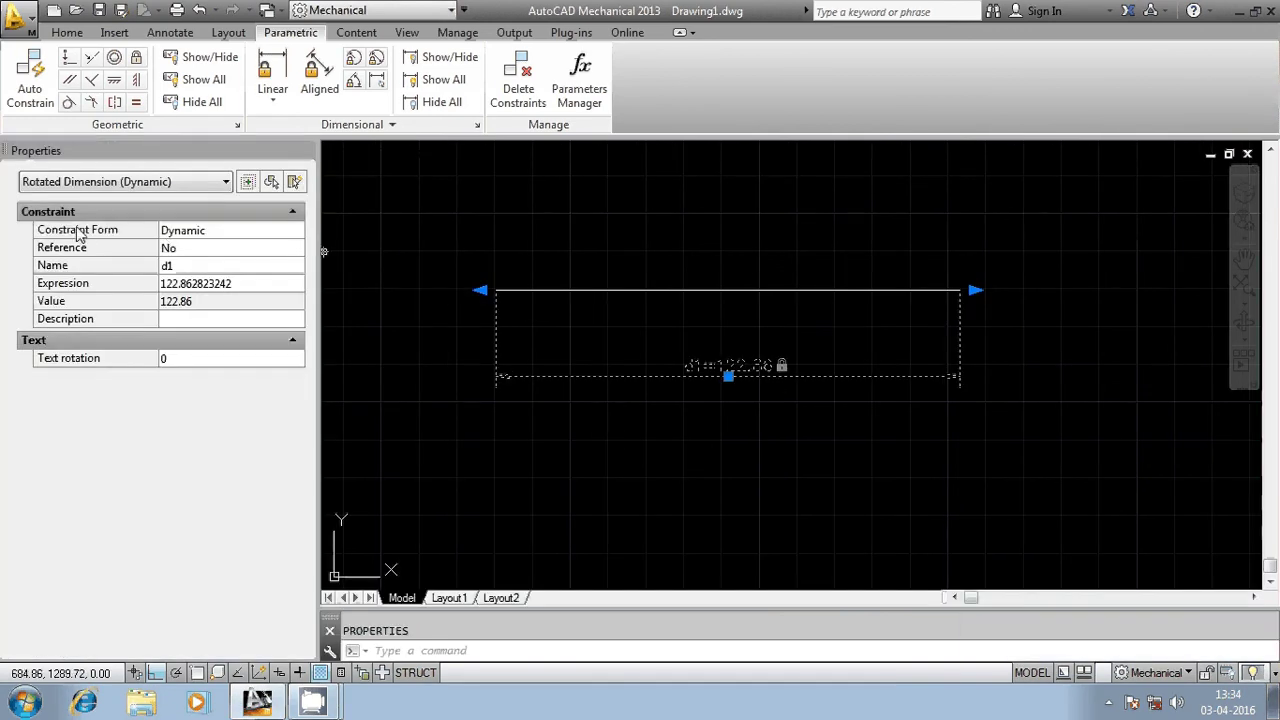
{"action": "left_click", "coordinate": [222, 232]}
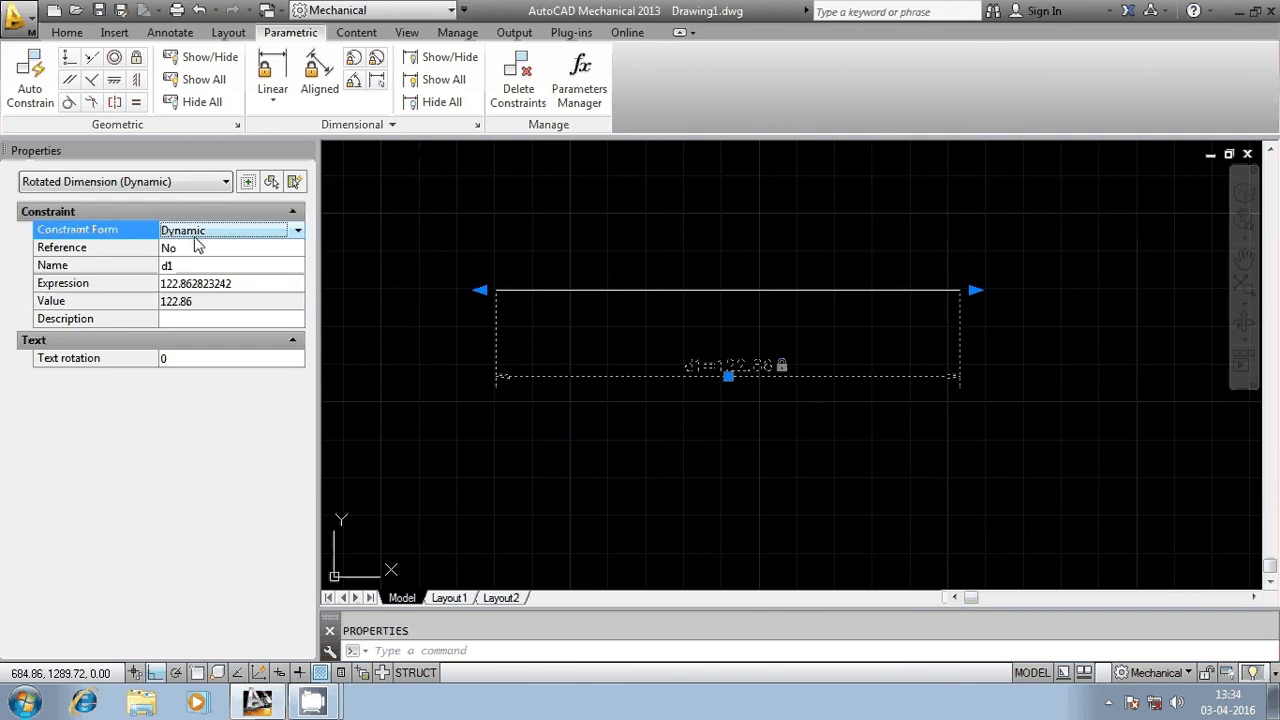
{"action": "left_click", "coordinate": [292, 231]}
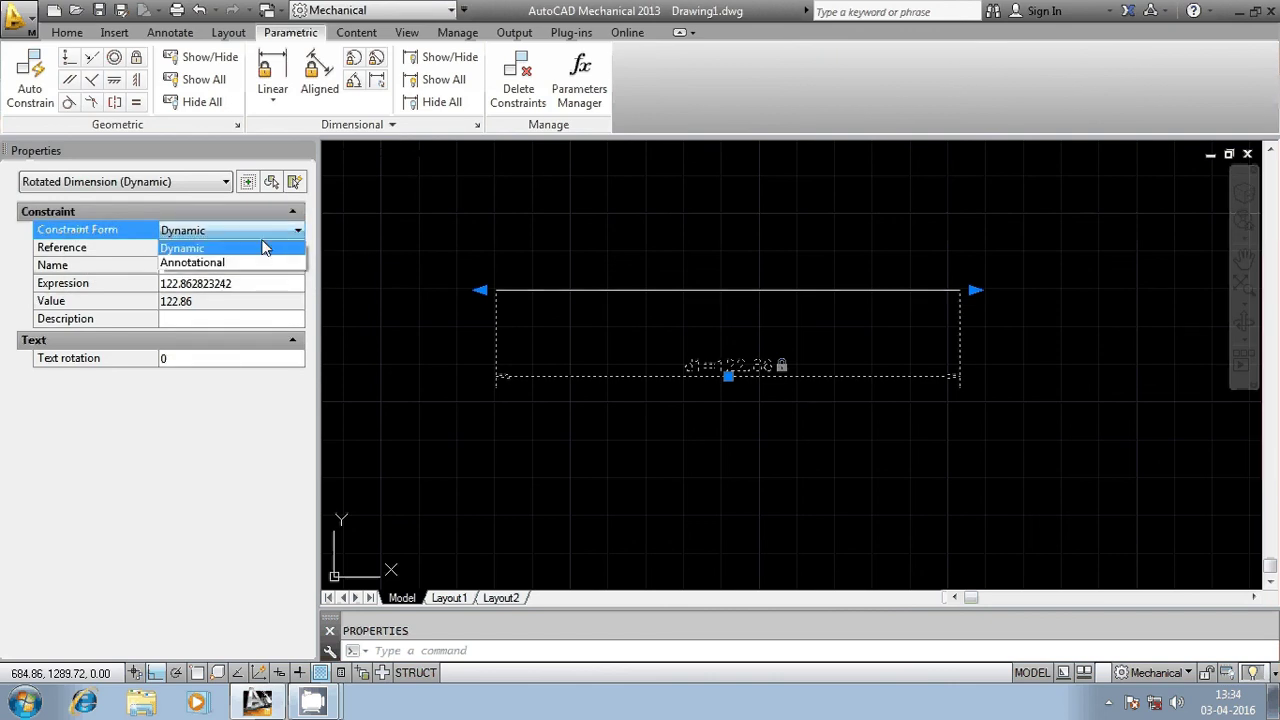
{"action": "left_click", "coordinate": [238, 262]}
{"action": "key", "text": "Escape"}
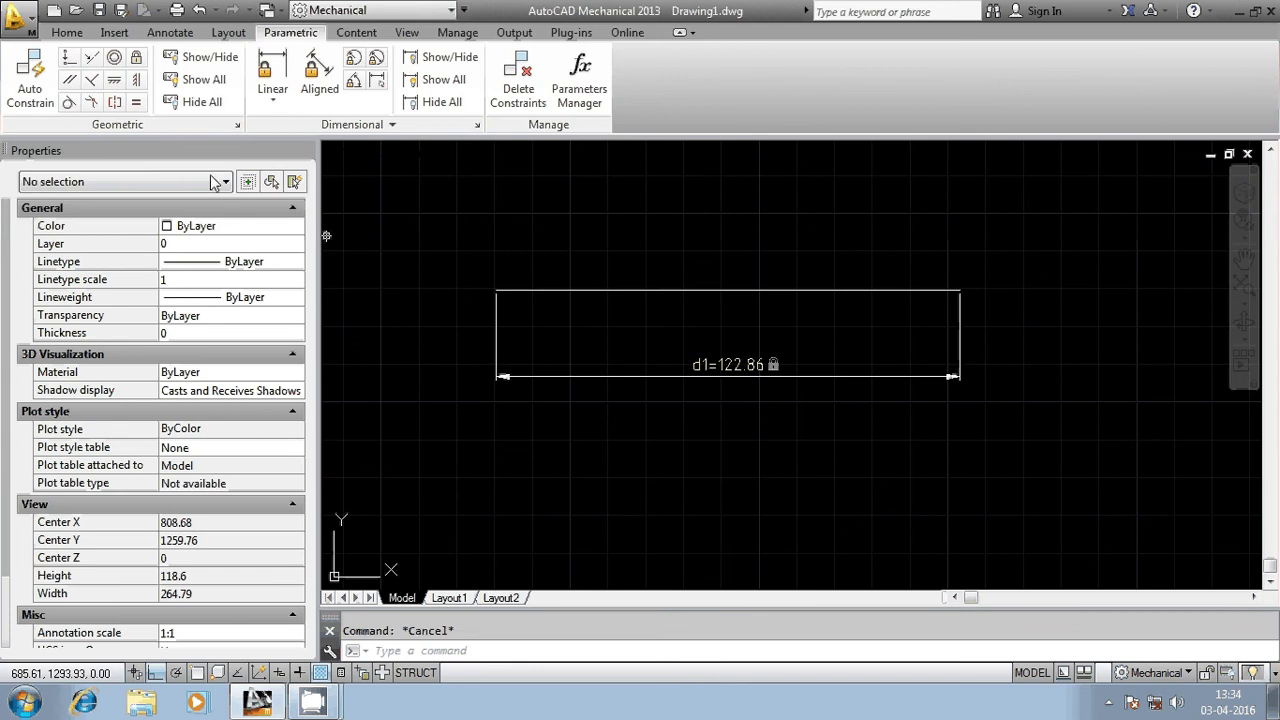
{"action": "left_click", "coordinate": [306, 151]}
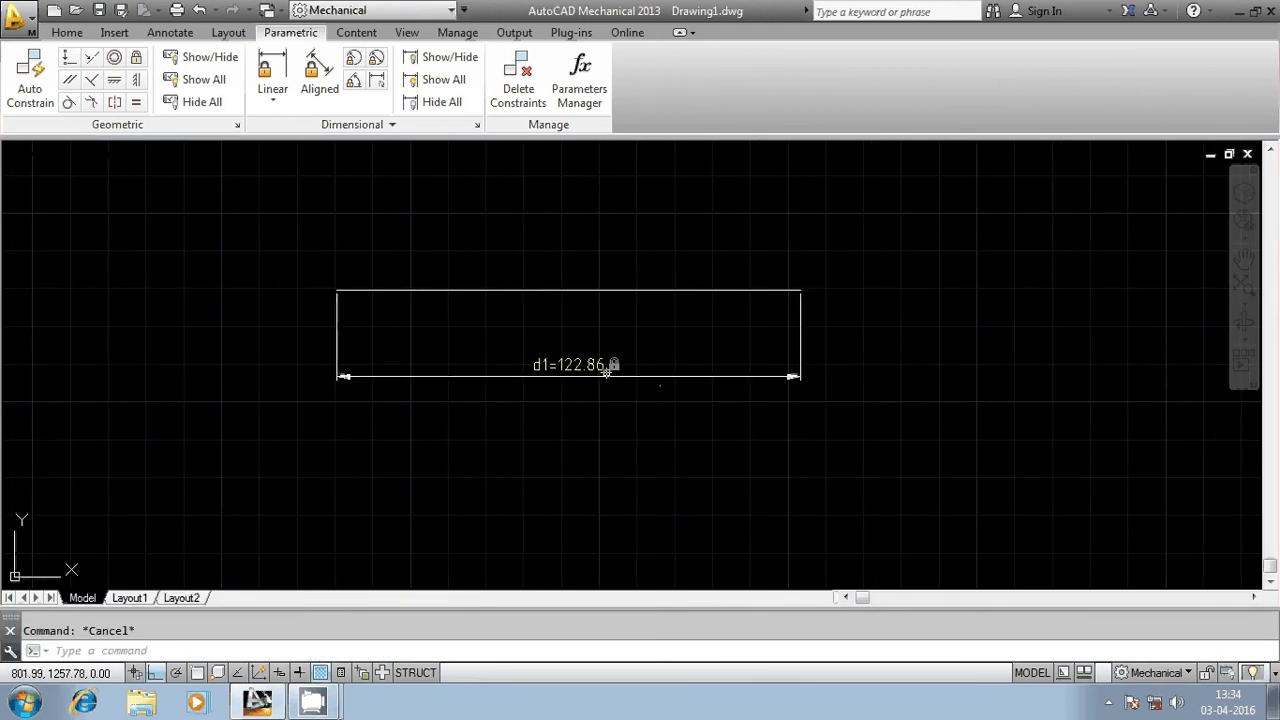
- Reopen the plot settings with the <Previous plot> page setup and set the plot window around the lower horizontal line and its constraint
{"action": "key", "text": "ctrl+p"}
{"action": "left_click", "coordinate": [690, 153]}
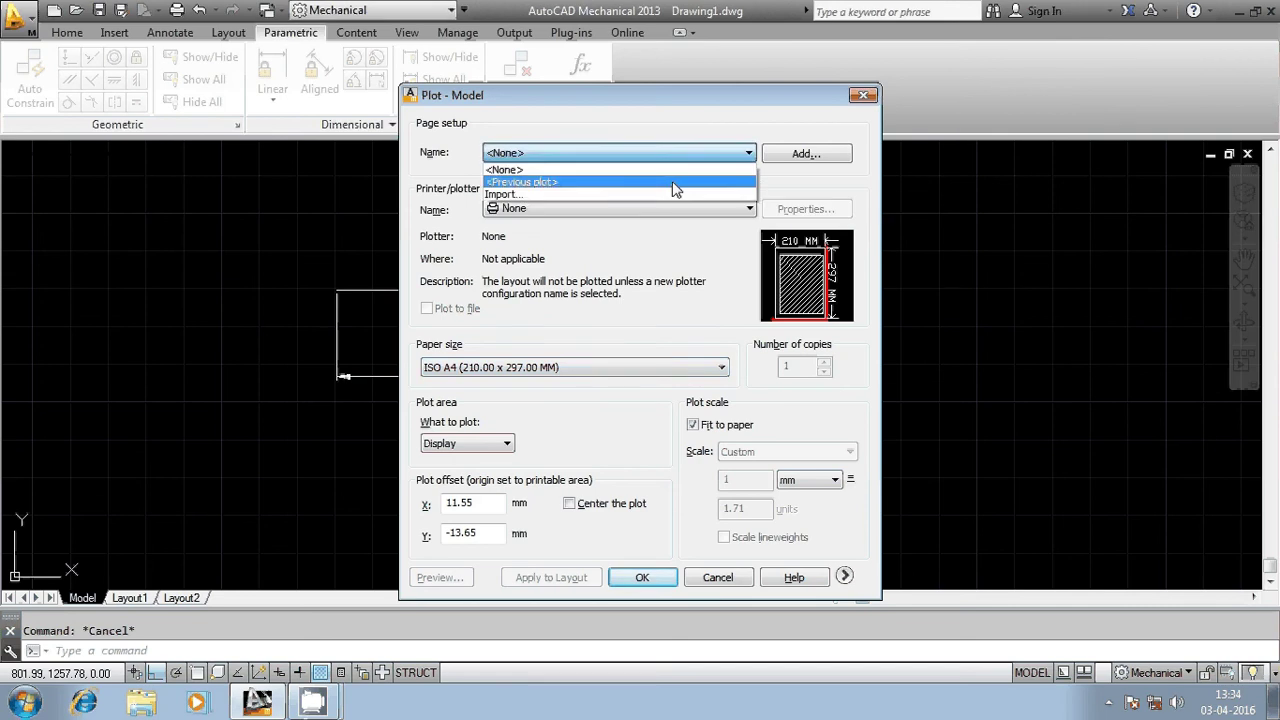
{"action": "left_click", "coordinate": [674, 184]}
{"action": "left_click", "coordinate": [558, 445]}
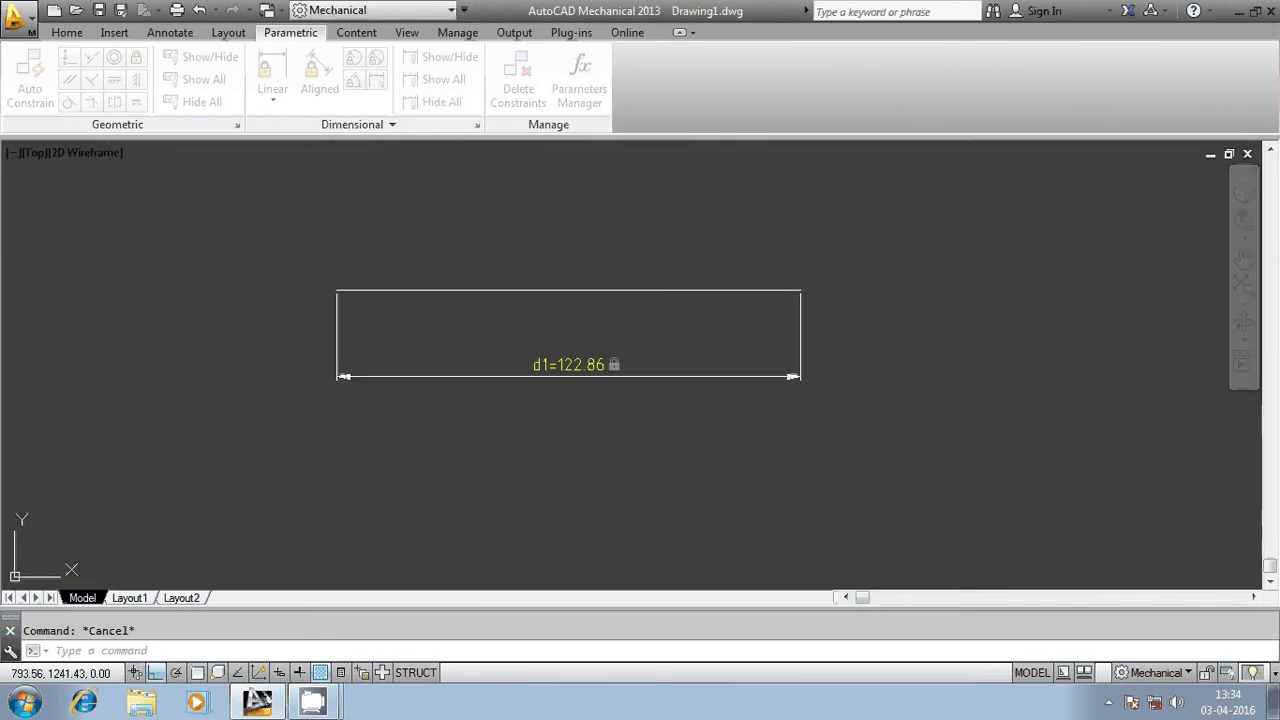
{"action": "left_click", "coordinate": [296, 228]}
{"action": "left_click", "coordinate": [999, 496]}
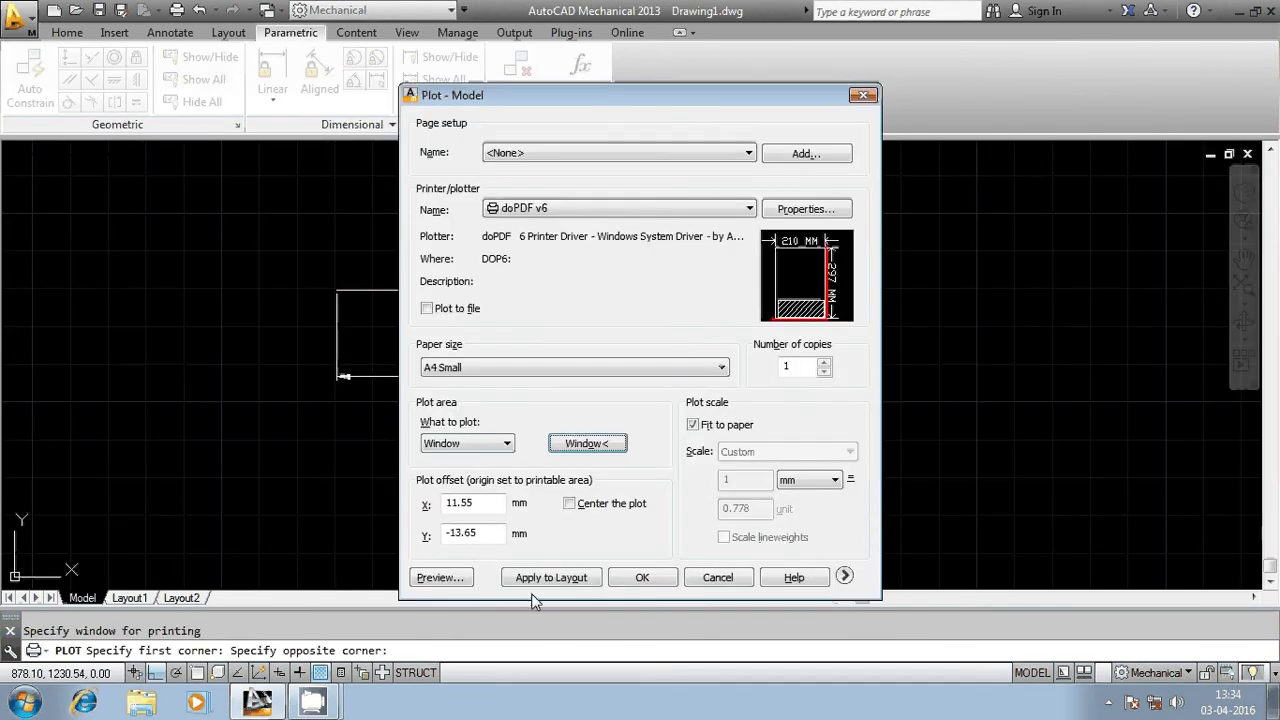
- Preview the plot to check whether the lower line's converted constraint prints, and return to the plot settings
{"action": "left_click", "coordinate": [440, 578]}
{"action": "scroll", "coordinate": [680, 517], "scroll_direction": "up", "scroll_amount": 8}
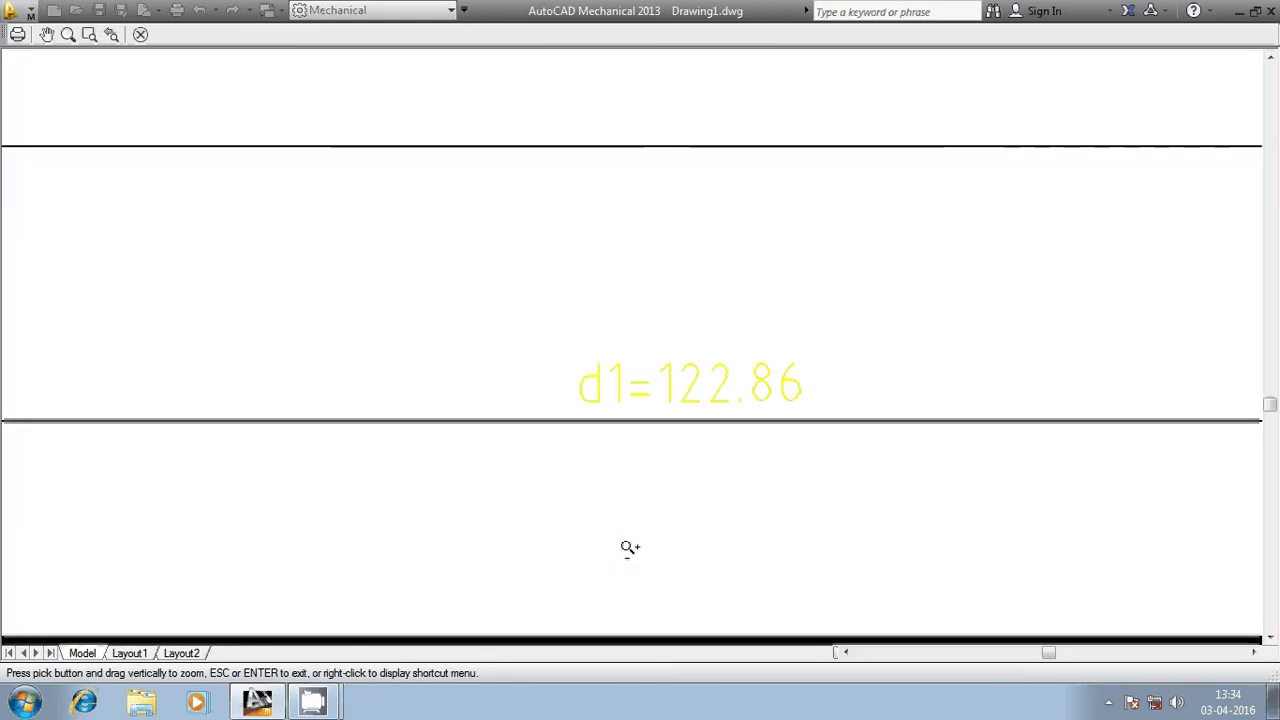
{"action": "scroll", "coordinate": [649, 445], "scroll_direction": "down", "scroll_amount": 8}
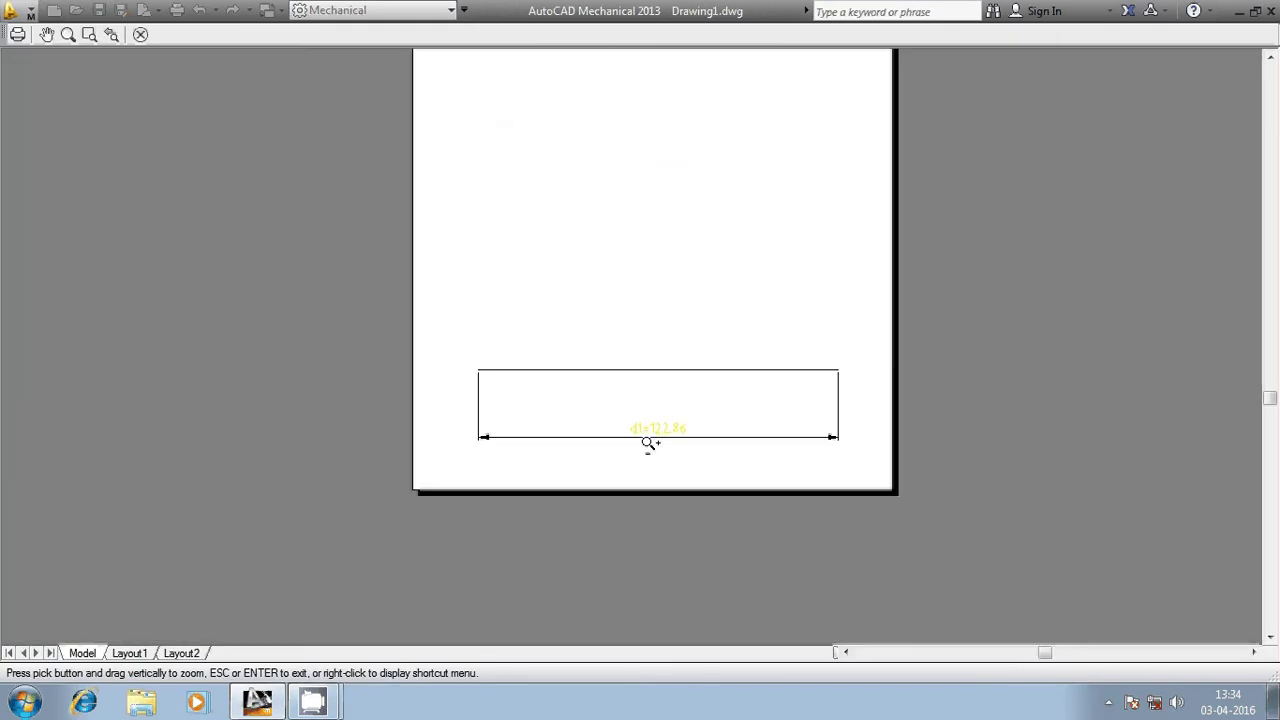
{"action": "key", "text": "Escape"}
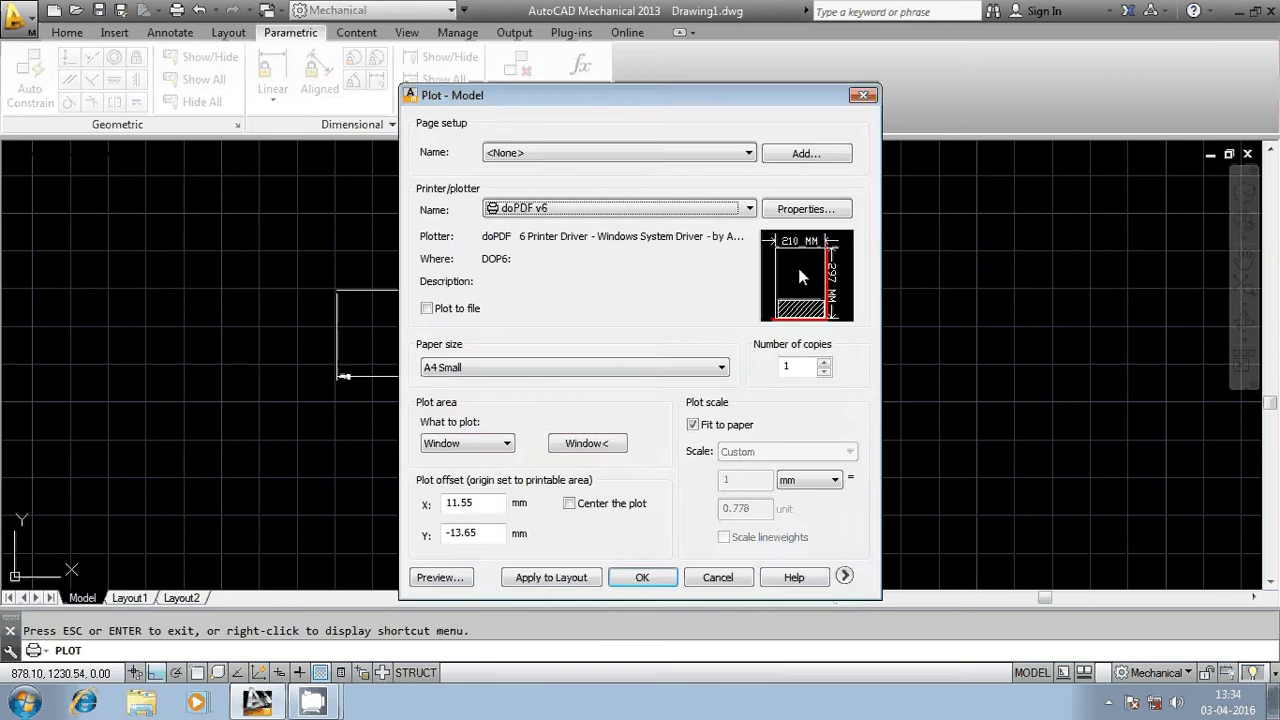
- Close the plot settings and examine the lower horizontal line's constraint alongside the angle, circle and arc constraints
{"action": "left_click", "coordinate": [863, 95]}
{"action": "scroll", "coordinate": [608, 355], "scroll_direction": "down", "scroll_amount": 3}
{"action": "scroll", "coordinate": [609, 357], "scroll_direction": "up", "scroll_amount": 4}
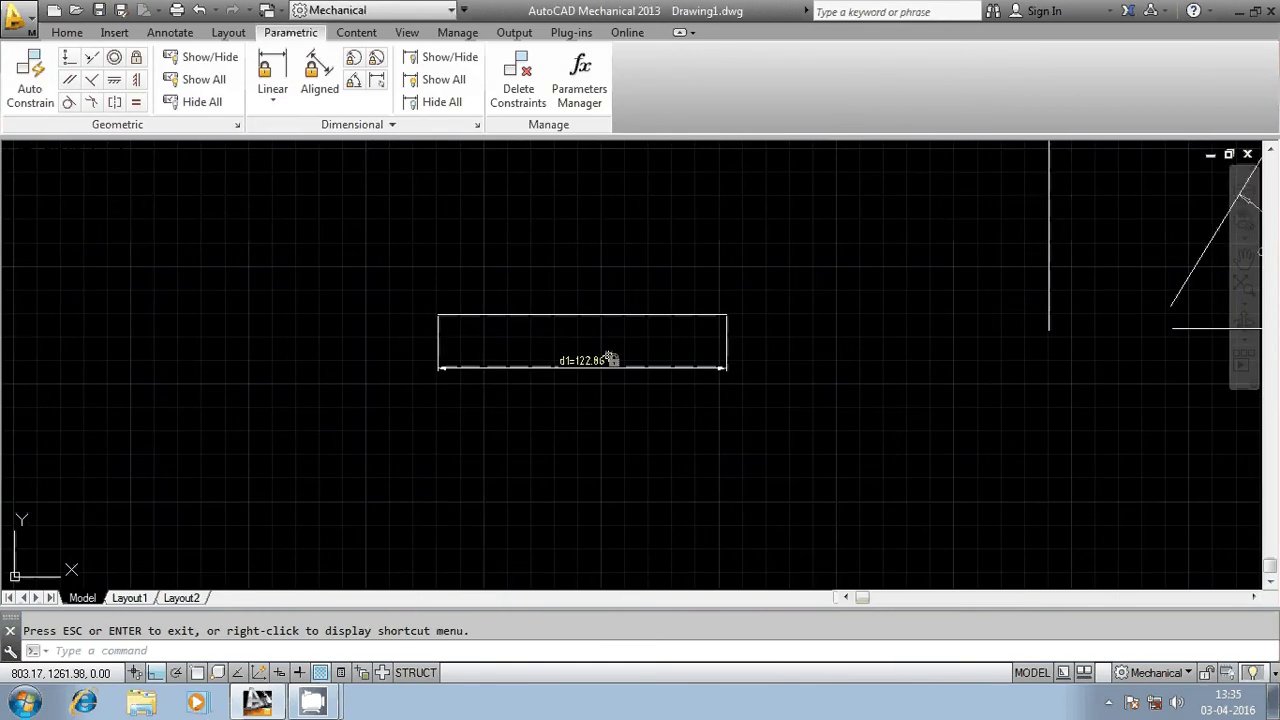
{"action": "middle_click_drag", "start_coordinate": [610, 357], "coordinate": [550, 397]}
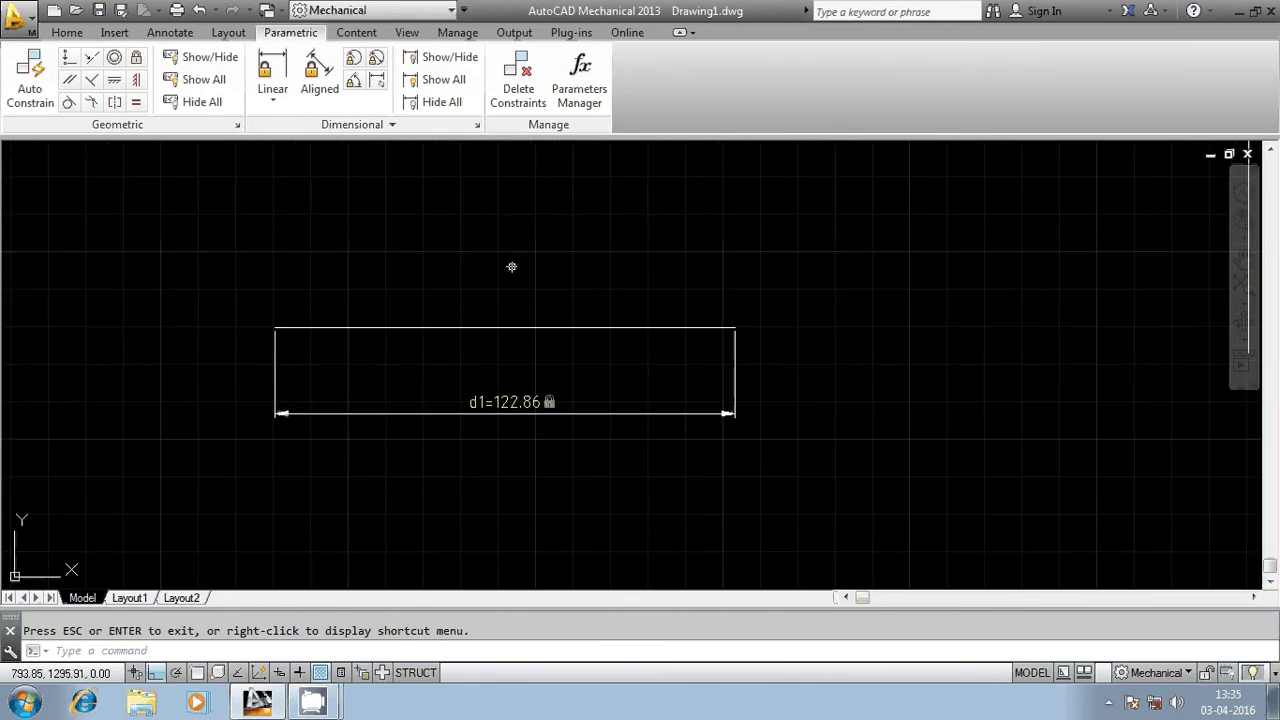
{"action": "scroll", "coordinate": [511, 266], "scroll_direction": "down", "scroll_amount": 2}
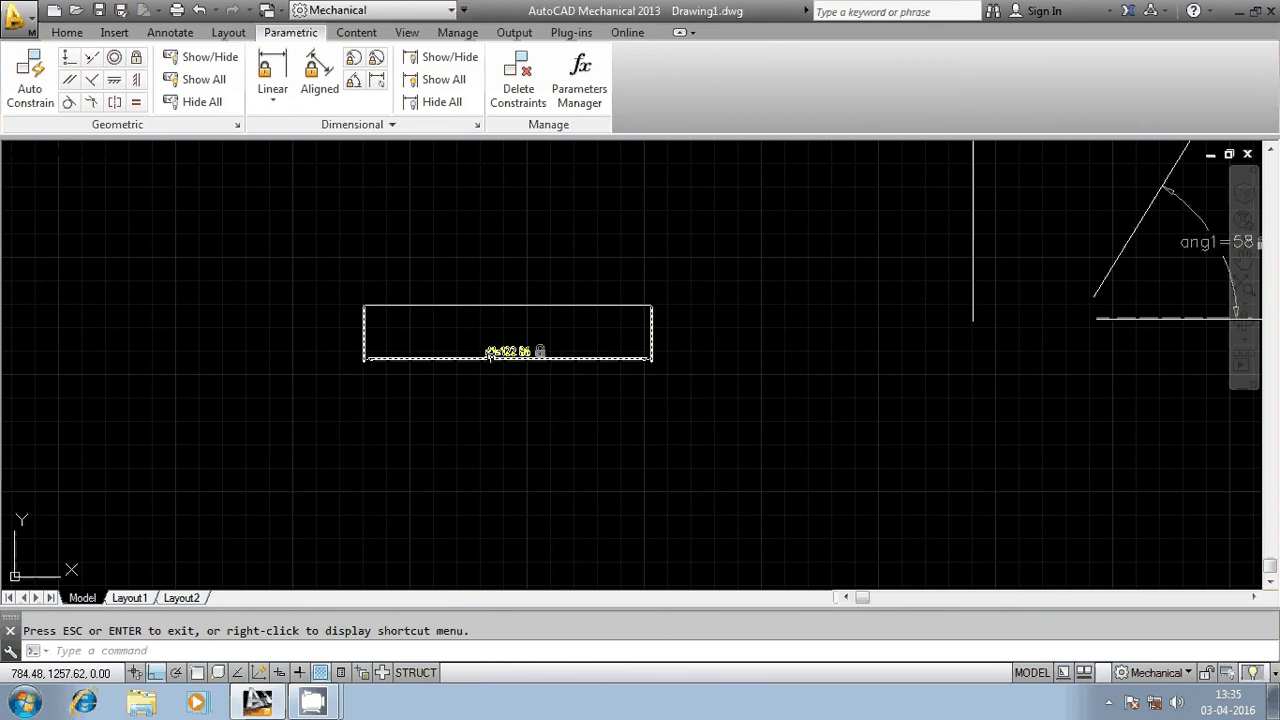
{"action": "scroll", "coordinate": [490, 357], "scroll_direction": "down", "scroll_amount": 2}
{"action": "middle_click_drag", "start_coordinate": [825, 277], "coordinate": [435, 328]}
{"action": "scroll", "coordinate": [666, 294], "scroll_direction": "up", "scroll_amount": 2}
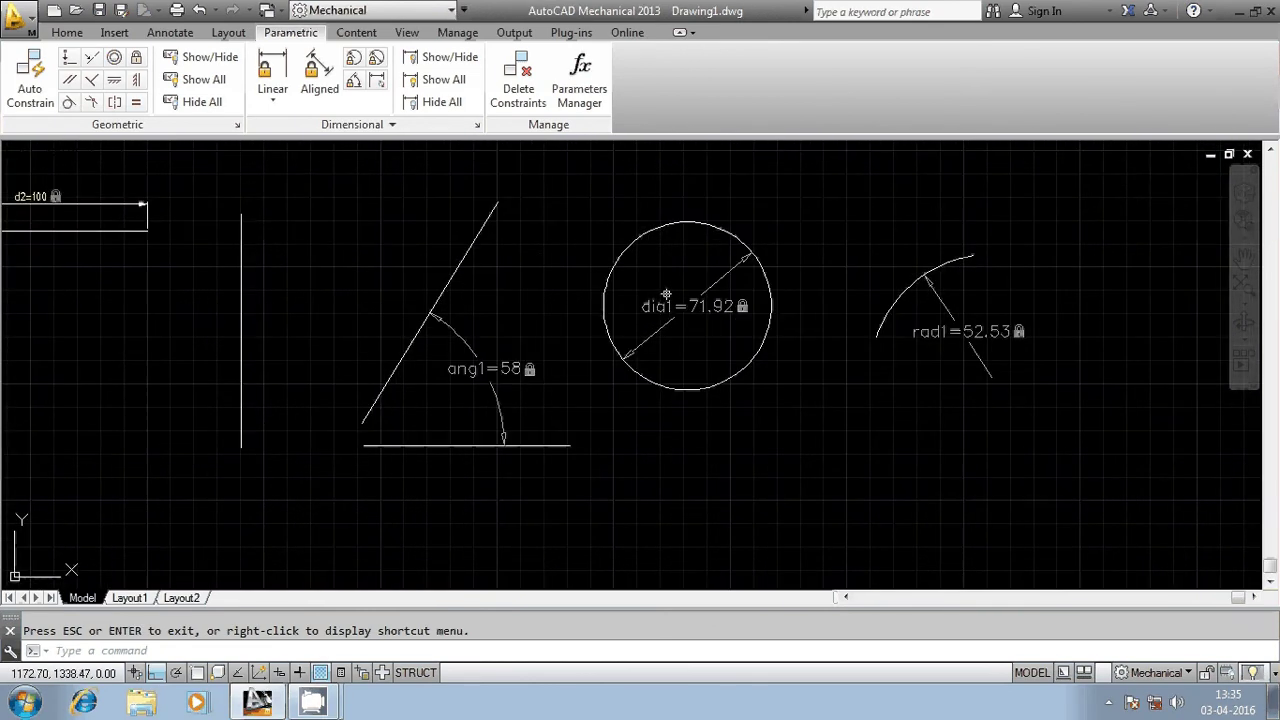
{"action": "scroll", "coordinate": [666, 294], "scroll_direction": "up", "scroll_amount": 2}
{"action": "middle_click_drag", "start_coordinate": [669, 319], "coordinate": [590, 315]}
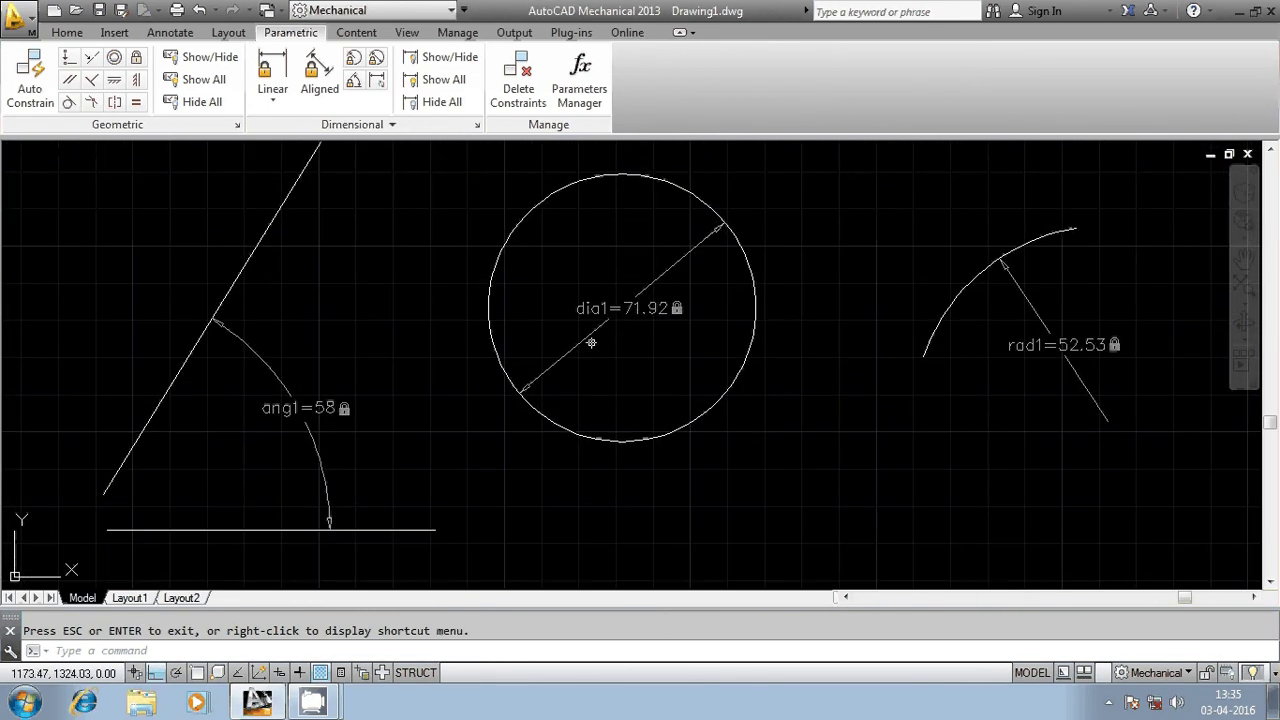
- Draw a horizontal line about 150 units long in the empty area below the circle and arc
{"action": "left_click", "coordinate": [67, 32]}
{"action": "left_click", "coordinate": [24, 72]}
{"action": "scroll", "coordinate": [647, 317], "scroll_direction": "down", "scroll_amount": 5}
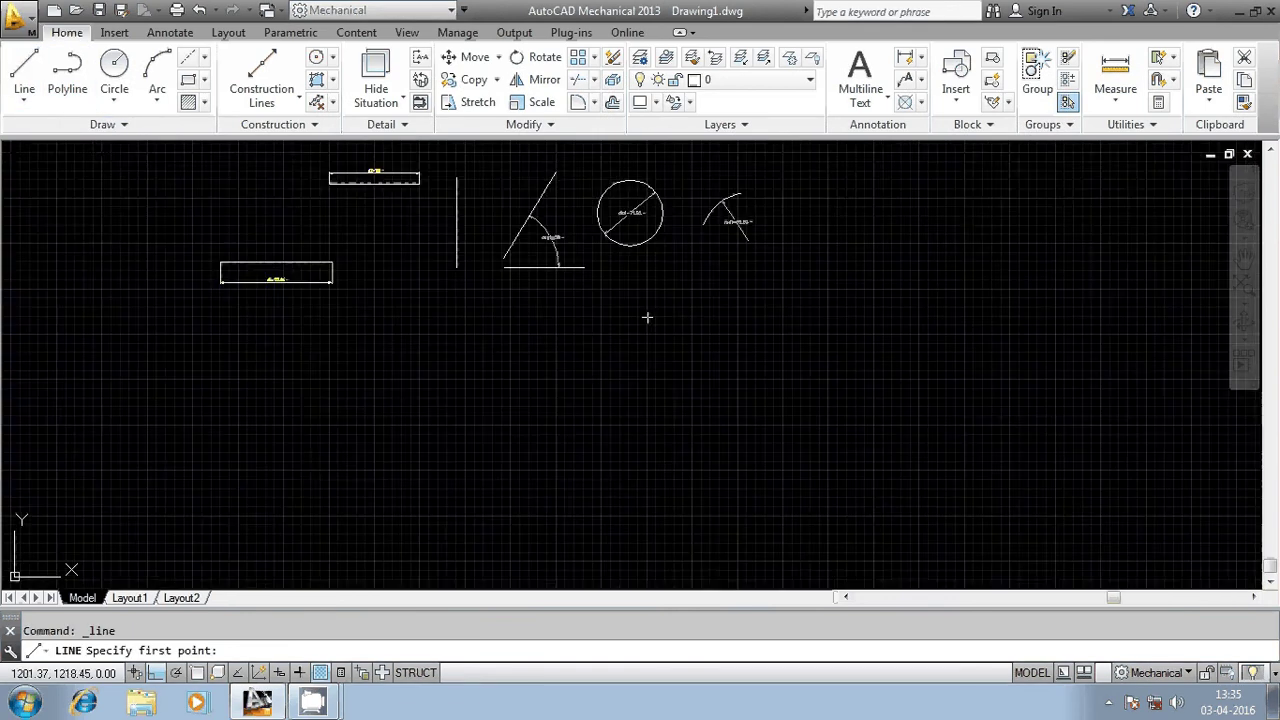
{"action": "scroll", "coordinate": [647, 317], "scroll_direction": "up", "scroll_amount": 5}
{"action": "left_click", "coordinate": [601, 363]}
{"action": "left_click", "coordinate": [946, 363]}
{"action": "key", "text": "Escape"}
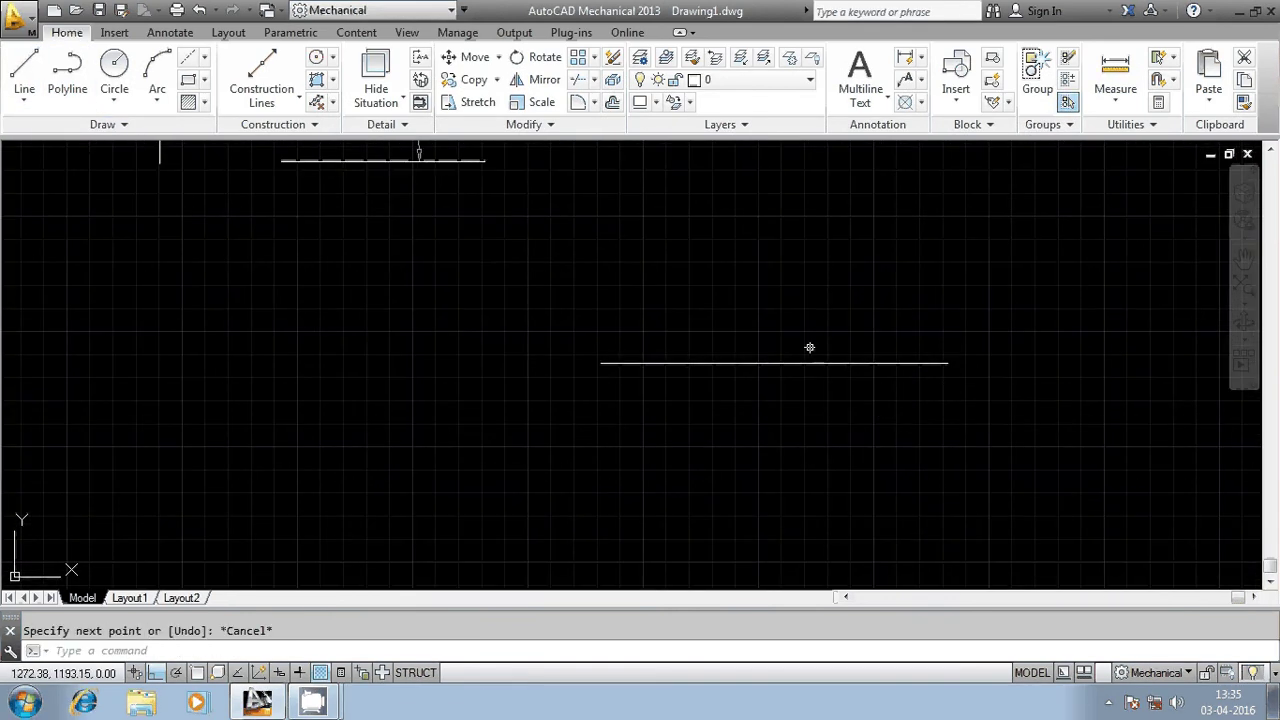
- Add a horizontal power dimension just above the new line, keep its measured text, and end the command
{"action": "middle_click_drag", "start_coordinate": [1010, 415], "coordinate": [900, 543]}
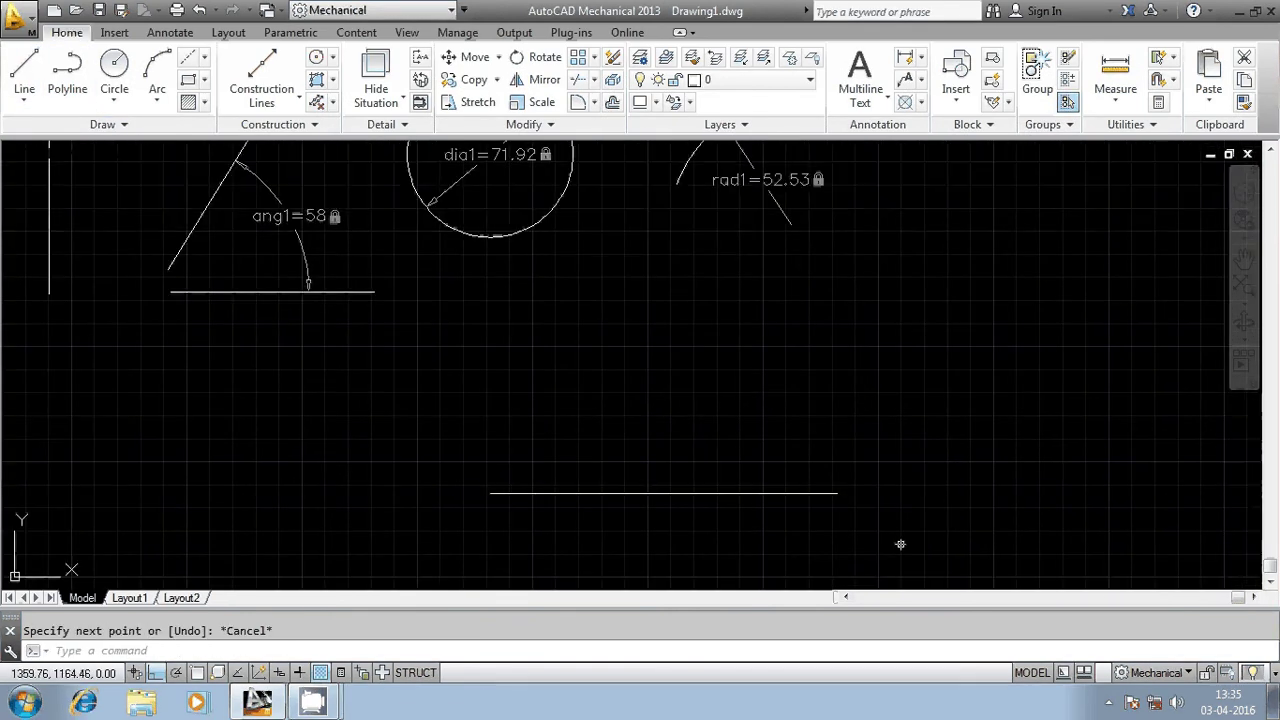
{"action": "left_click", "coordinate": [167, 34]}
{"action": "left_click", "coordinate": [153, 66]}
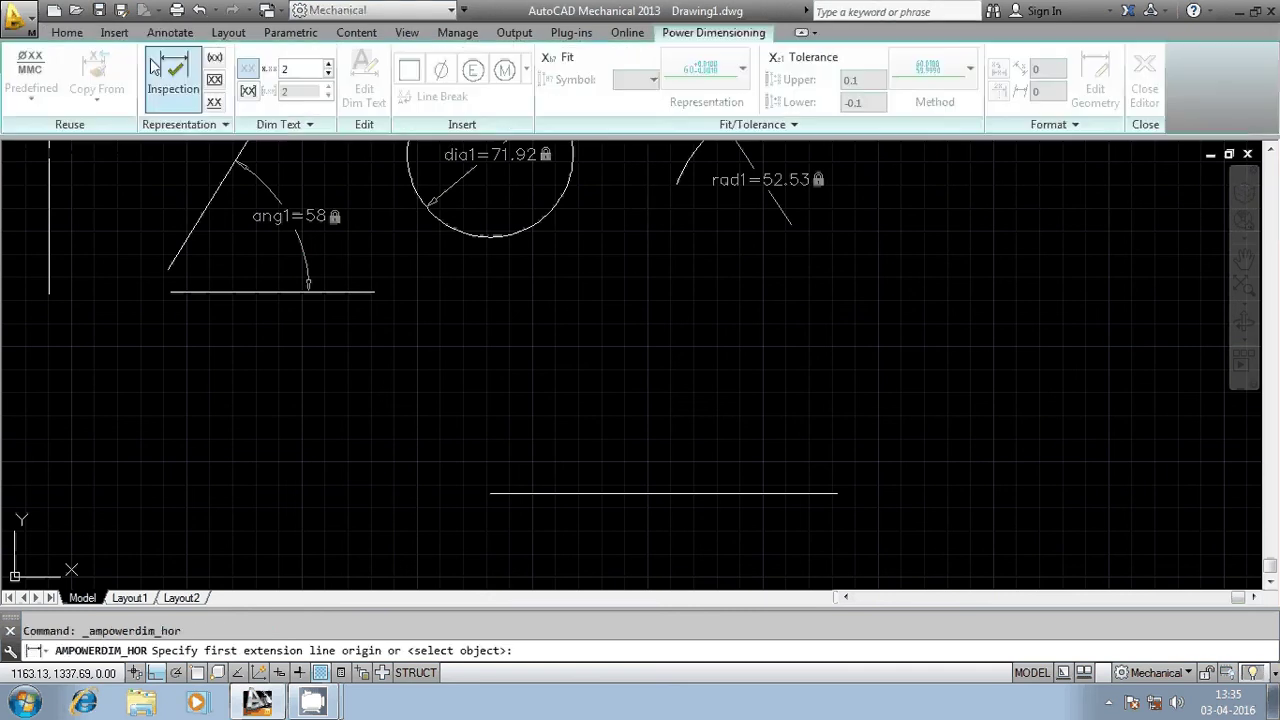
{"action": "key", "text": "Return"}
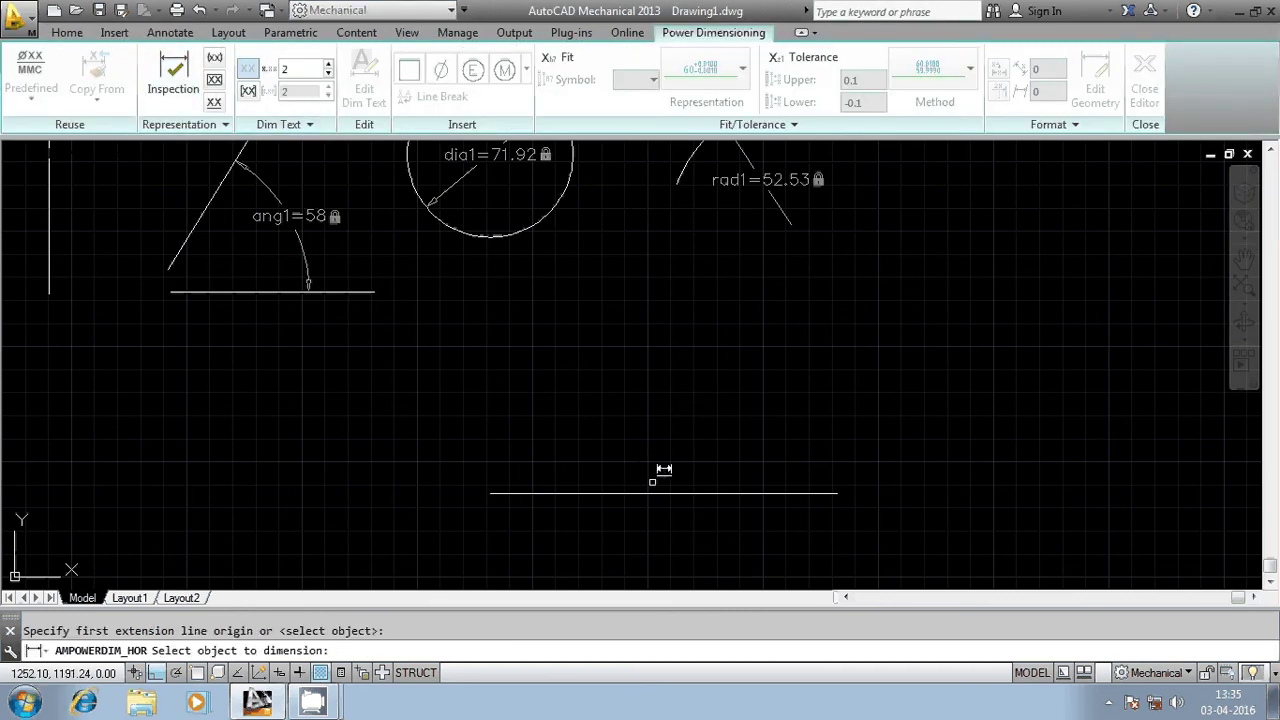
{"action": "left_click", "coordinate": [654, 492]}
{"action": "left_click", "coordinate": [654, 460]}
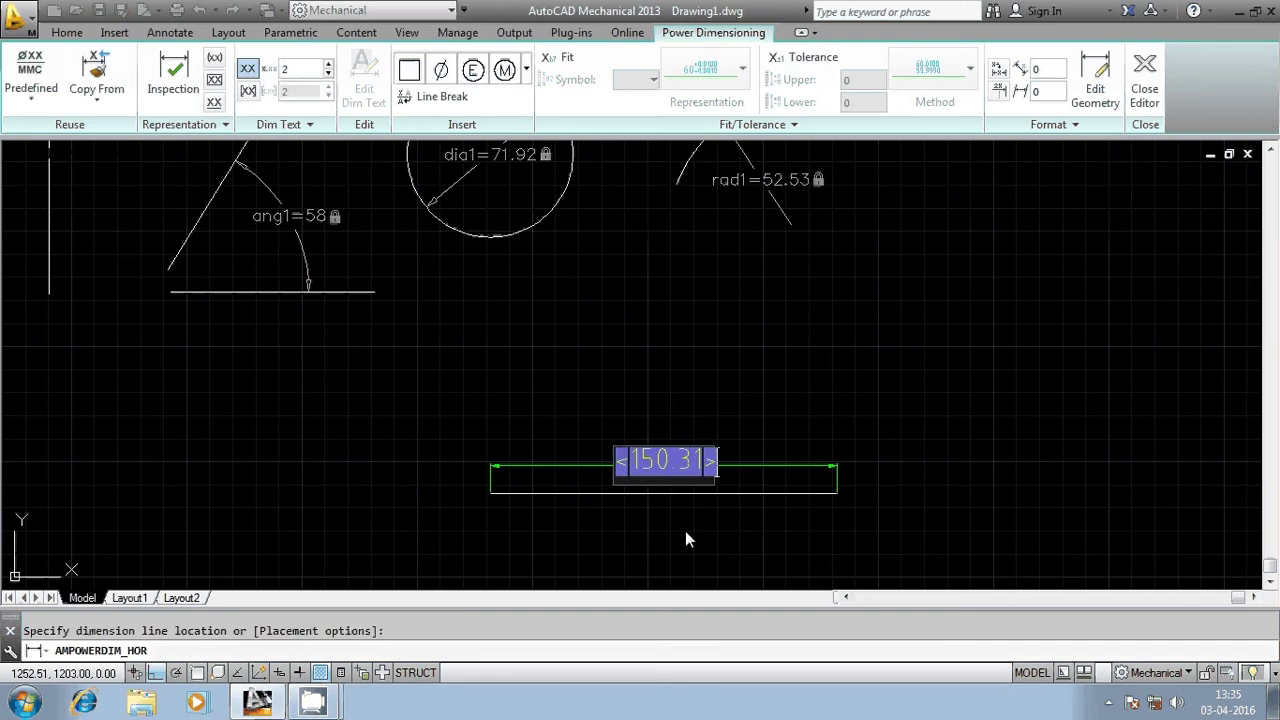
{"action": "left_click", "coordinate": [685, 532]}
{"action": "key", "text": "Escape"}
- Override the text of the new line's horizontal dimension with 200
{"action": "scroll", "coordinate": [680, 495], "scroll_direction": "up", "scroll_amount": 5}
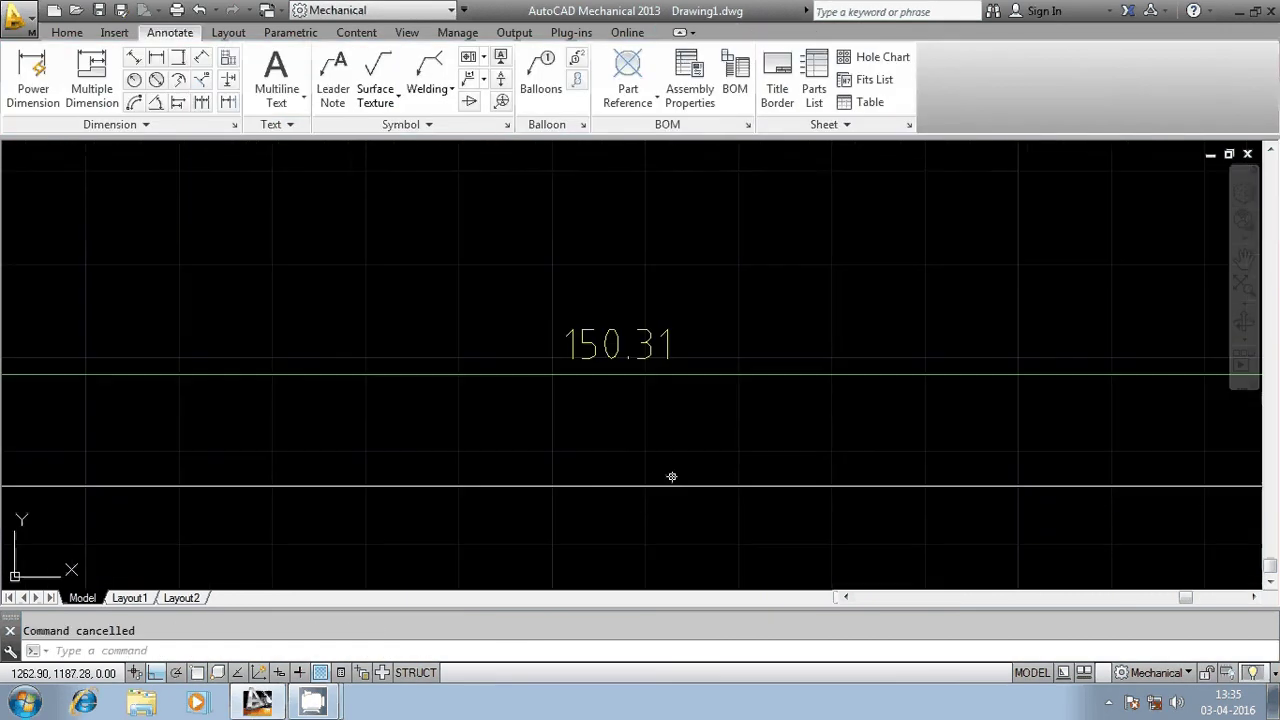
{"action": "double_click", "coordinate": [617, 337]}
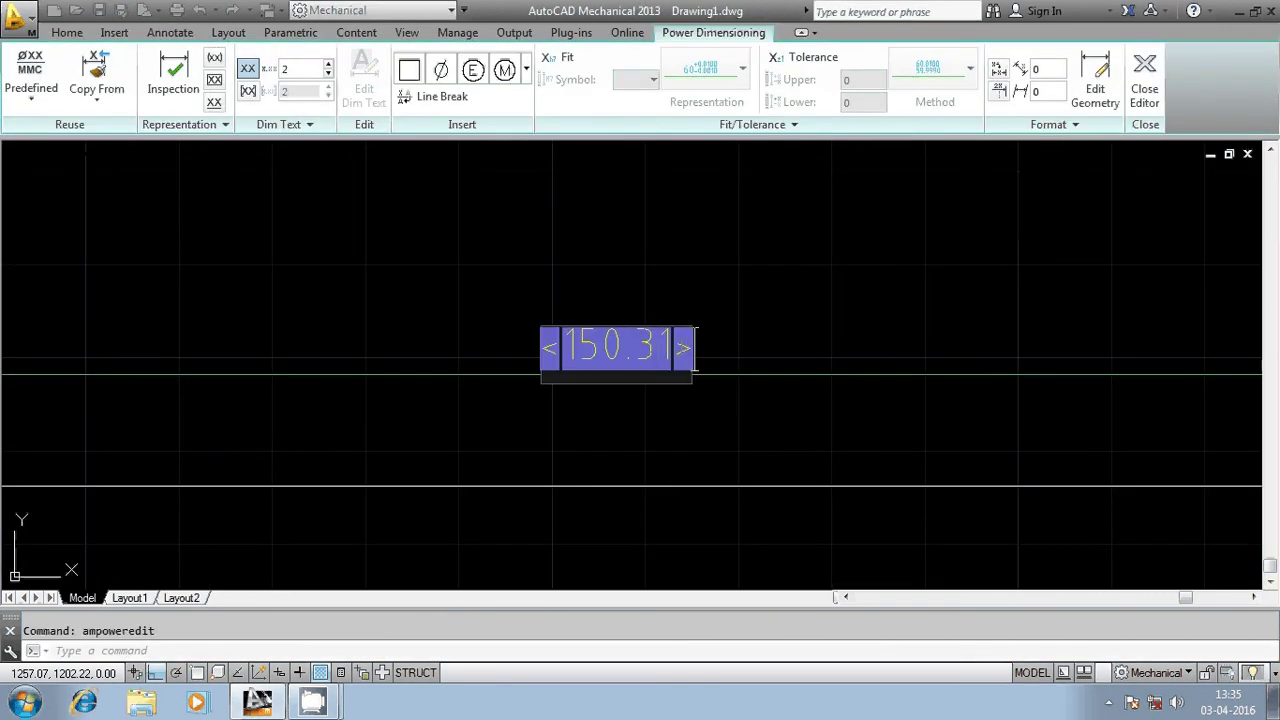
{"action": "scroll", "coordinate": [660, 350], "scroll_direction": "down", "scroll_amount": 2}
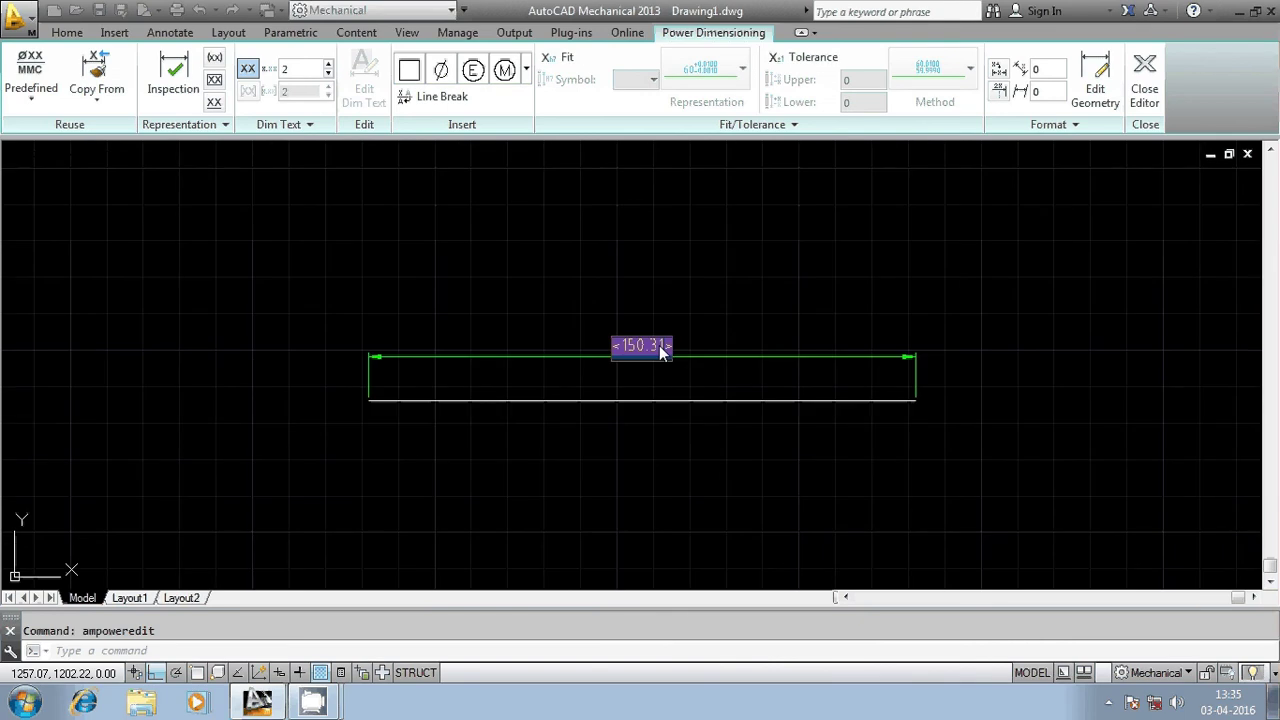
{"action": "type", "text": "200"}
{"action": "key", "text": "Return"}
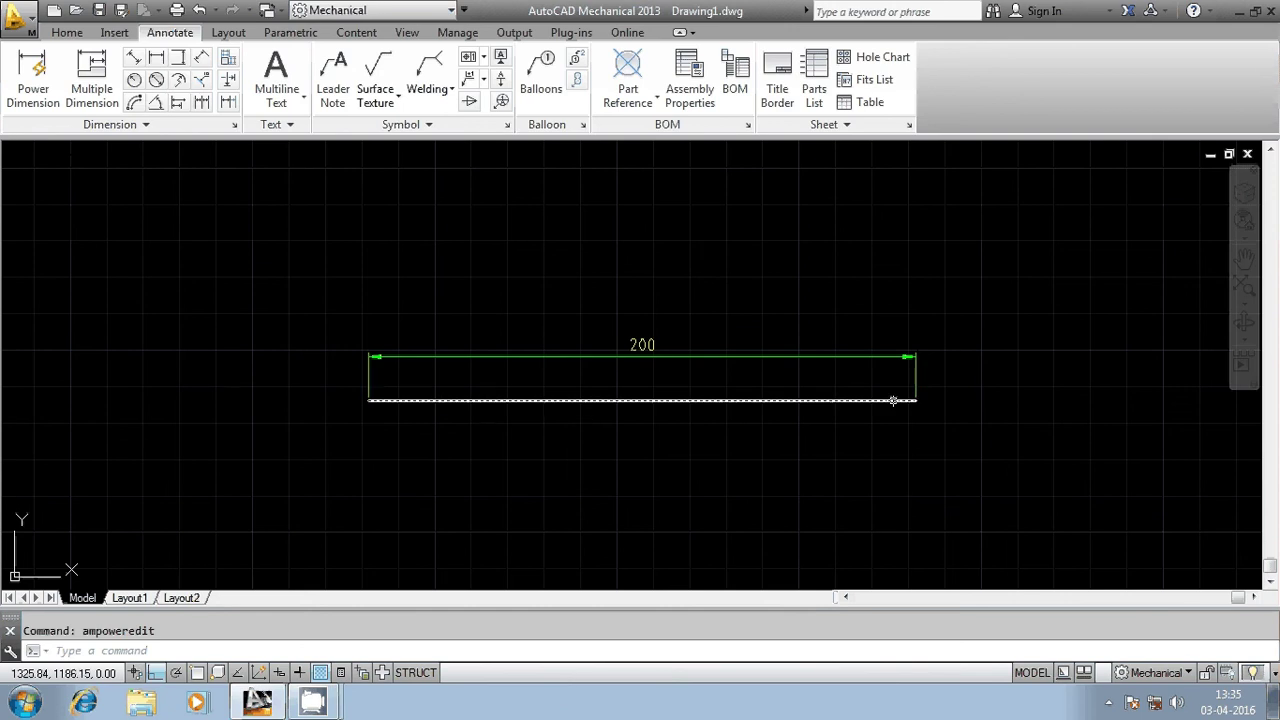
- Try stretching the new line's right endpoint inward, and undo both the stretch and the dimension text override
{"action": "left_click", "coordinate": [763, 400]}
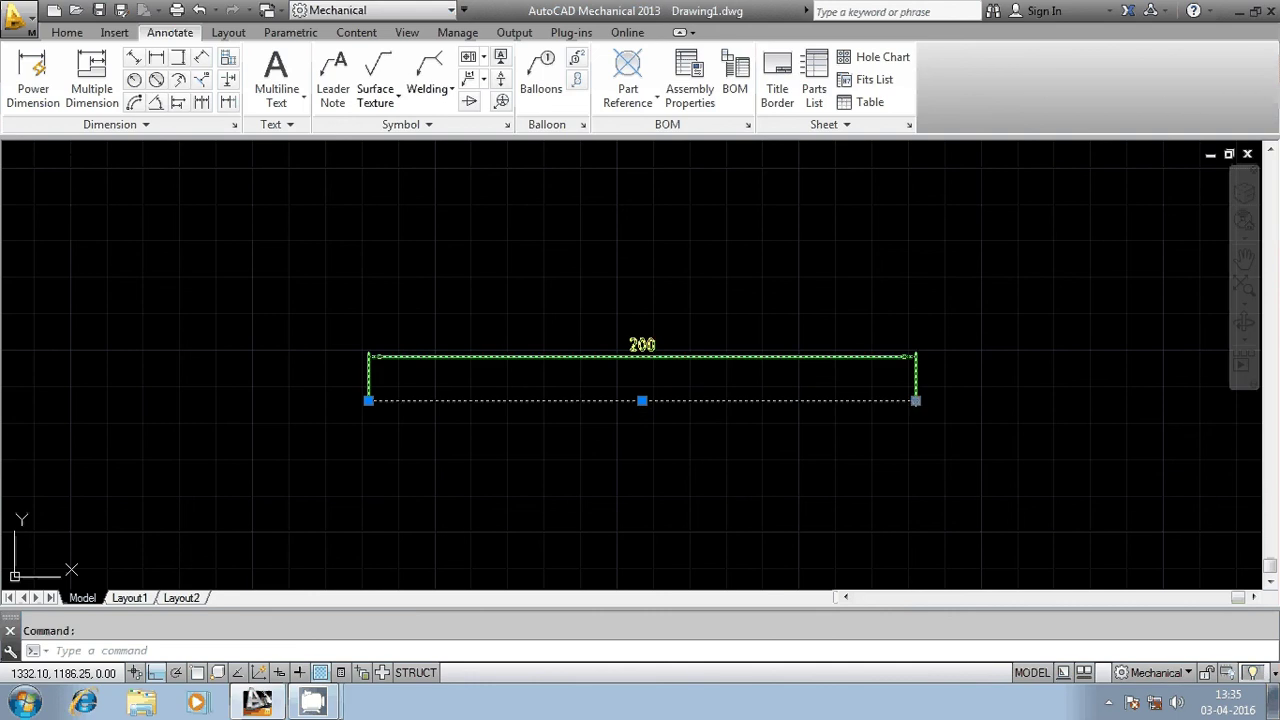
{"action": "left_click", "coordinate": [916, 400]}
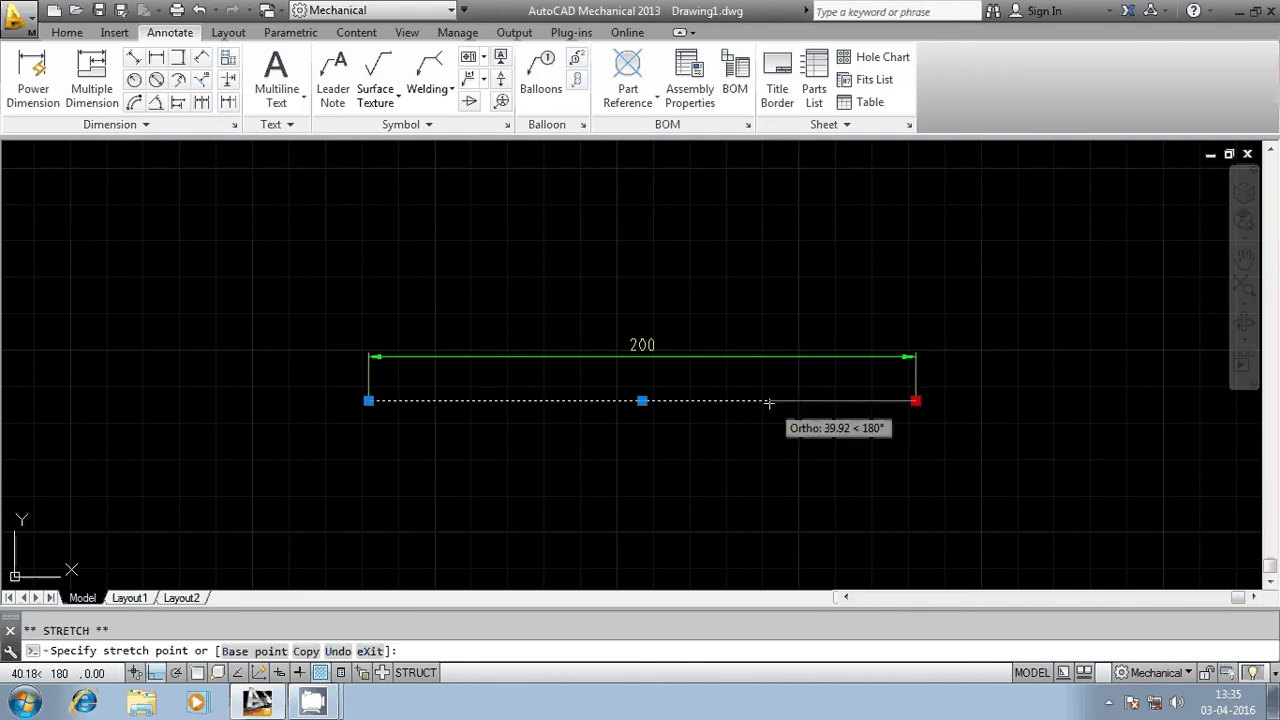
{"action": "key", "text": "Escape"}
{"action": "key", "text": "Escape"}
{"action": "key", "text": "ctrl+z"}
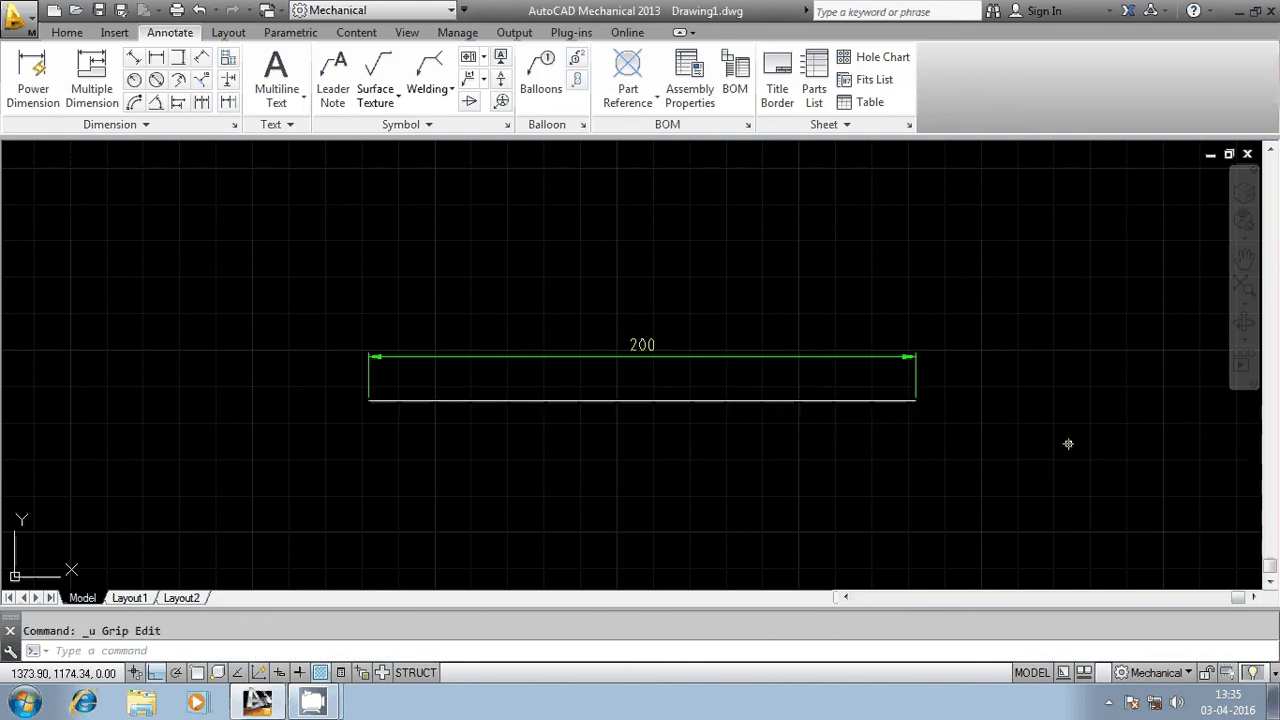
{"action": "key", "text": "ctrl+z"}
{"action": "scroll", "coordinate": [626, 434], "scroll_direction": "down", "scroll_amount": 6}
{"action": "scroll", "coordinate": [626, 437], "scroll_direction": "up", "scroll_amount": 2}
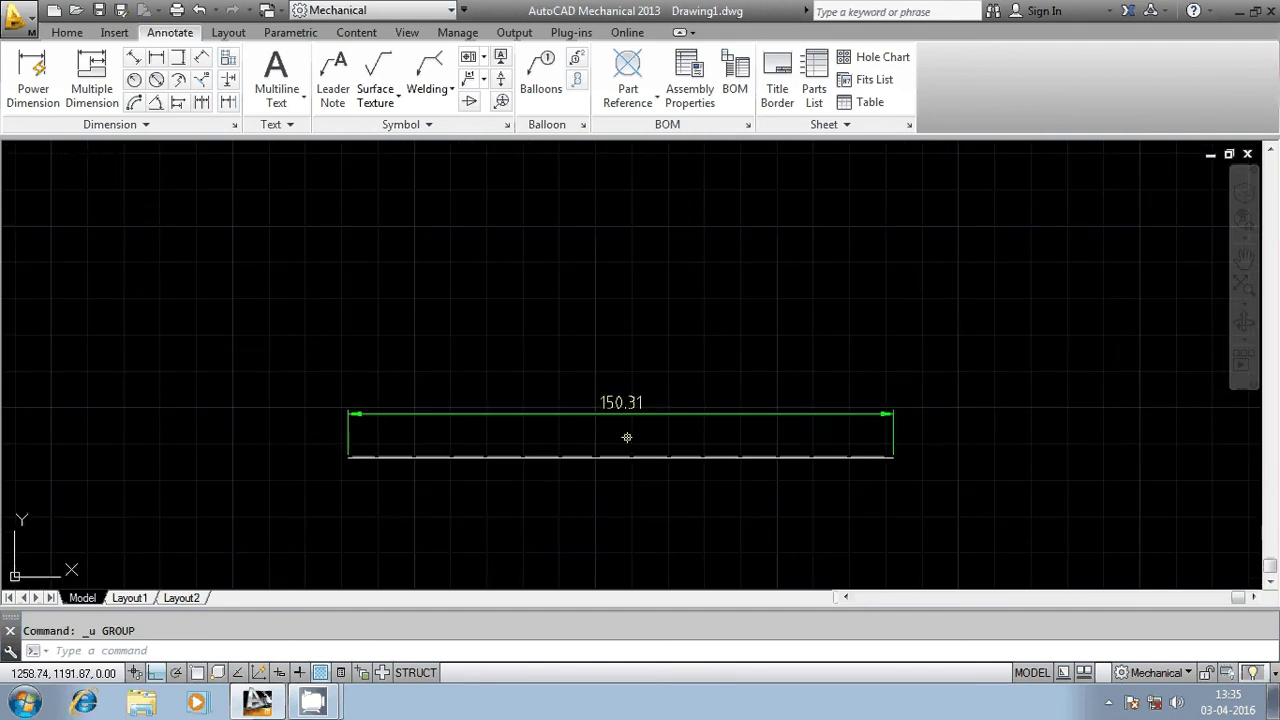
- Shorten the dimensioned line to about 101 units by stretching its right endpoint inward
{"action": "left_click", "coordinate": [656, 455]}
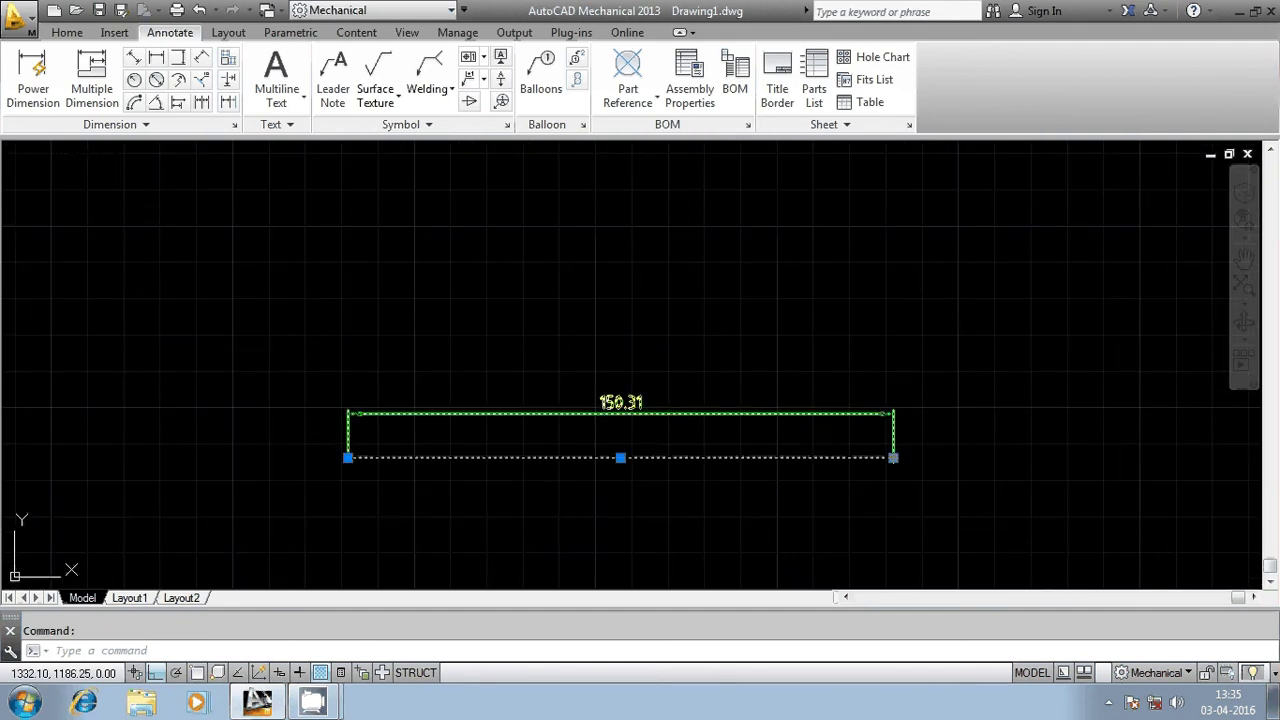
{"action": "left_click", "coordinate": [893, 457]}
{"action": "left_click", "coordinate": [714, 457]}
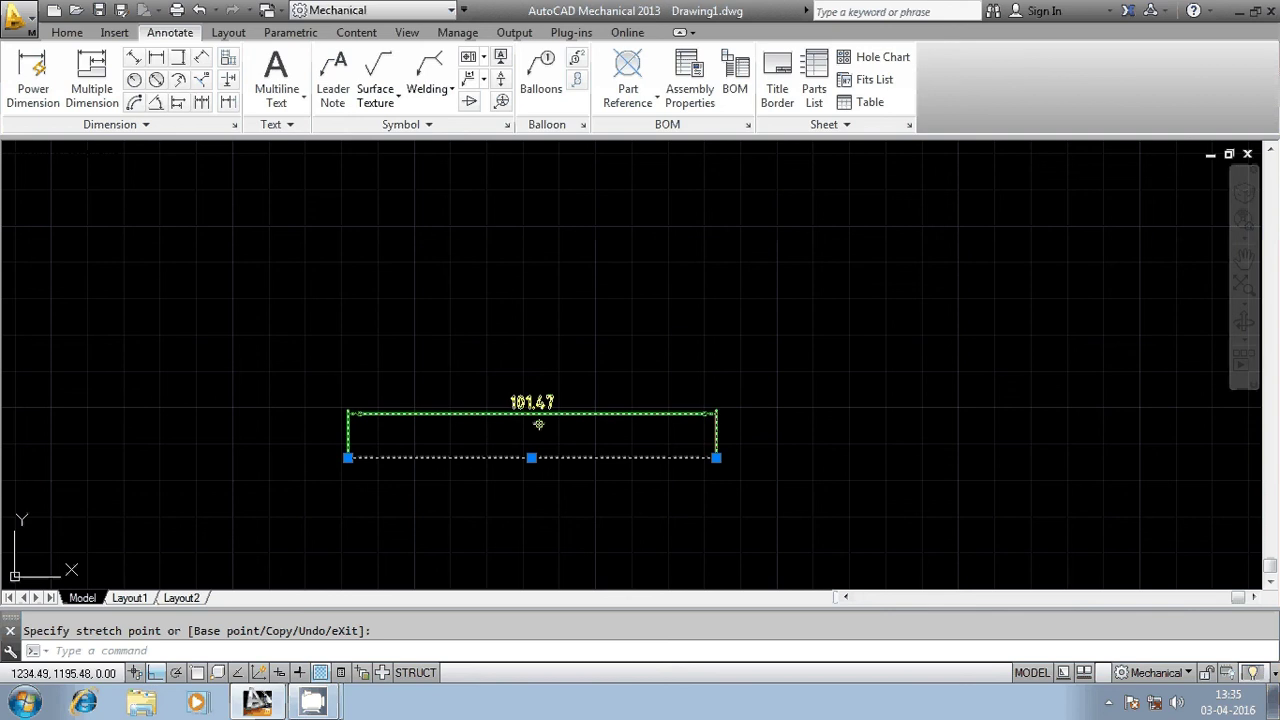
{"action": "scroll", "coordinate": [545, 424], "scroll_direction": "up", "scroll_amount": 2}
{"action": "scroll", "coordinate": [555, 423], "scroll_direction": "up", "scroll_amount": 2}
{"action": "scroll", "coordinate": [580, 417], "scroll_direction": "down", "scroll_amount": 2}
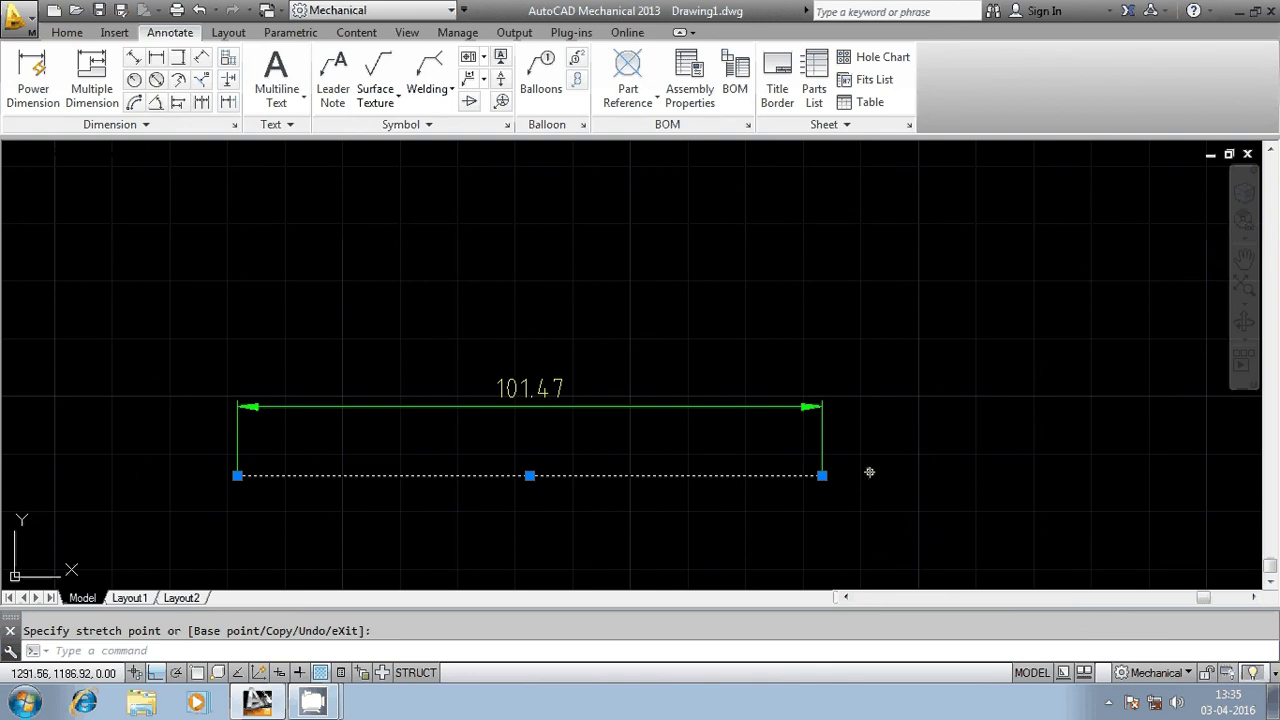
- Stretch the dimensioned line's right endpoint outward to a length of about 152 and further to about 175 units, and deselect the line
{"action": "left_click", "coordinate": [1110, 475]}
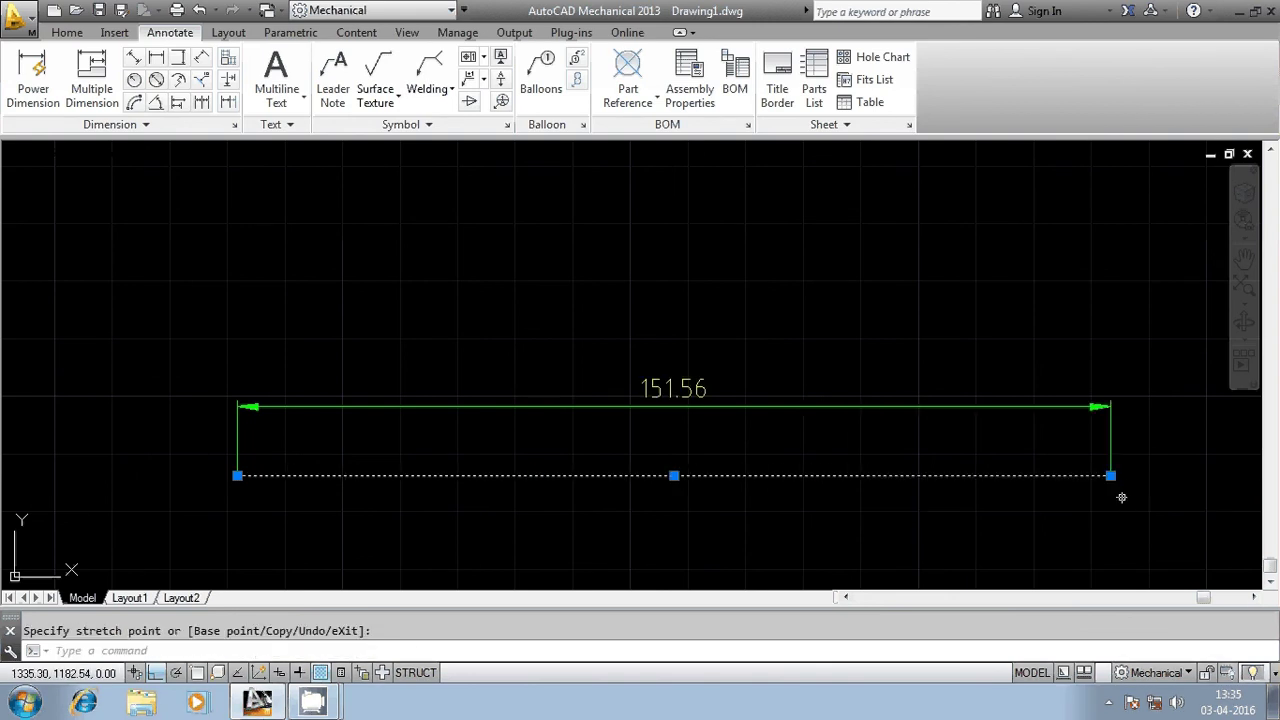
{"action": "middle_click_drag", "start_coordinate": [708, 435], "coordinate": [551, 409]}
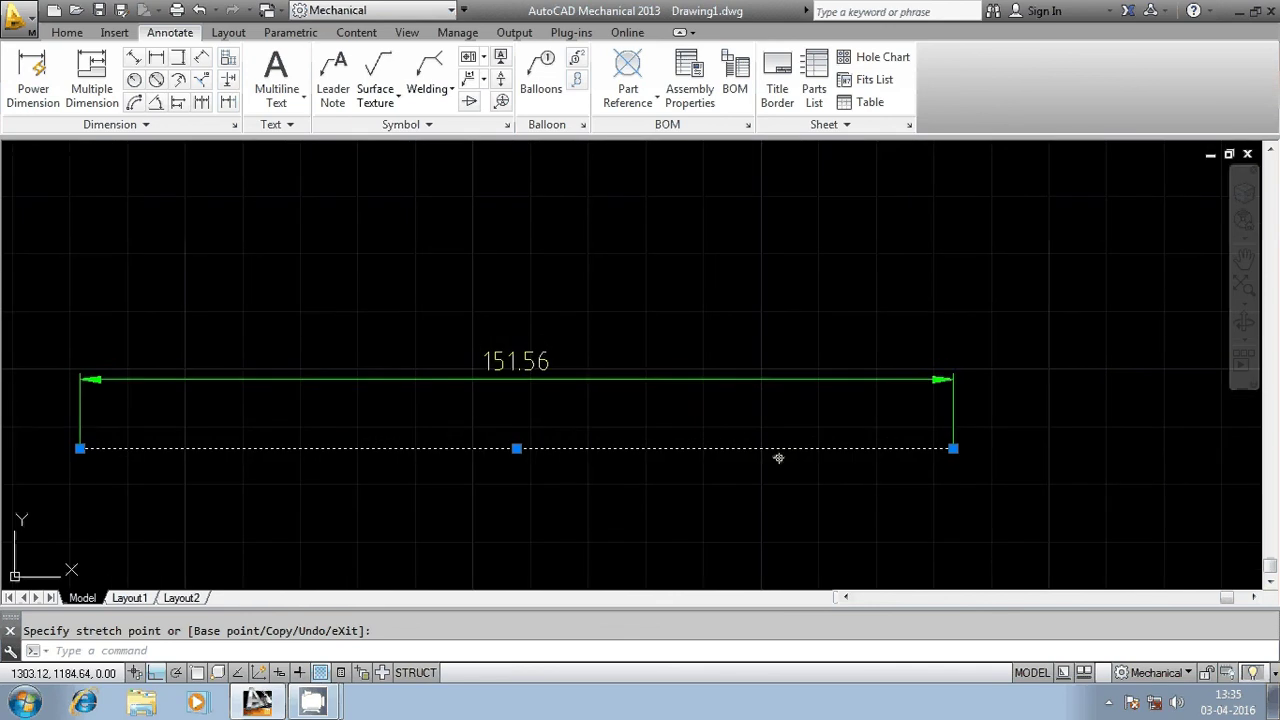
{"action": "left_click", "coordinate": [953, 448]}
{"action": "left_click", "coordinate": [1090, 448]}
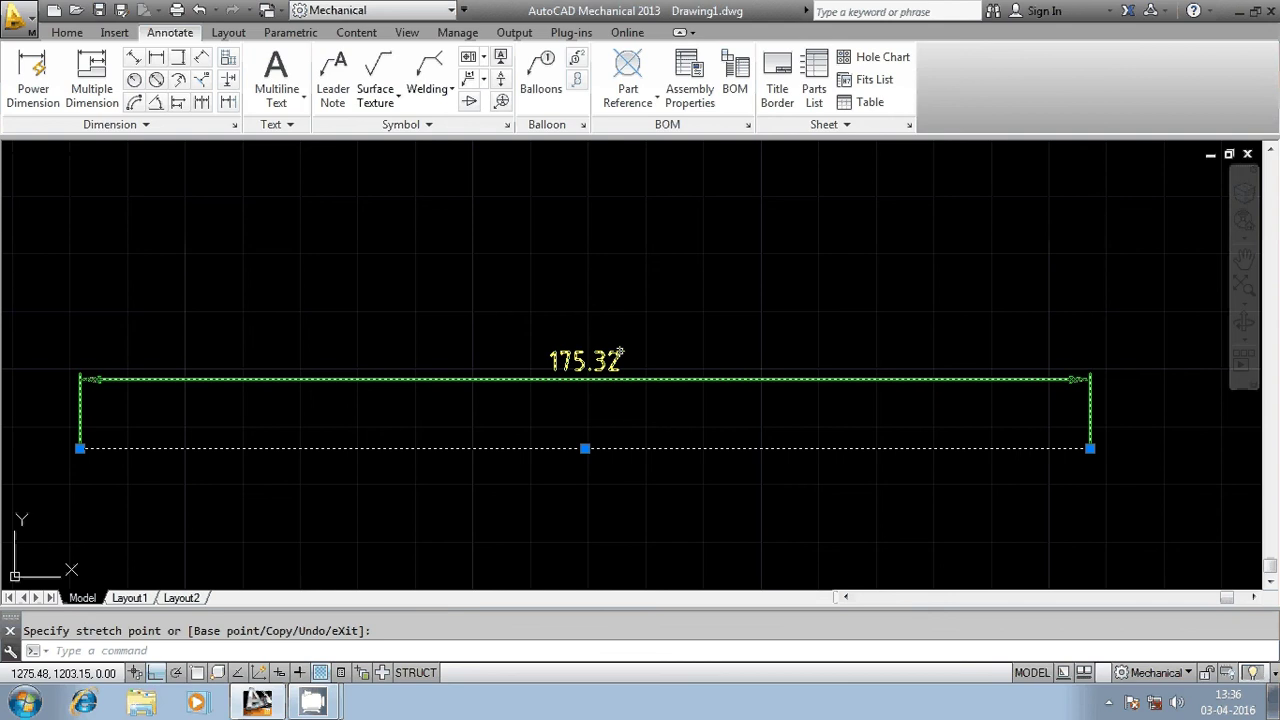
{"action": "scroll", "coordinate": [789, 432], "scroll_direction": "down", "scroll_amount": 4}
{"action": "scroll", "coordinate": [690, 425], "scroll_direction": "up", "scroll_amount": 4}
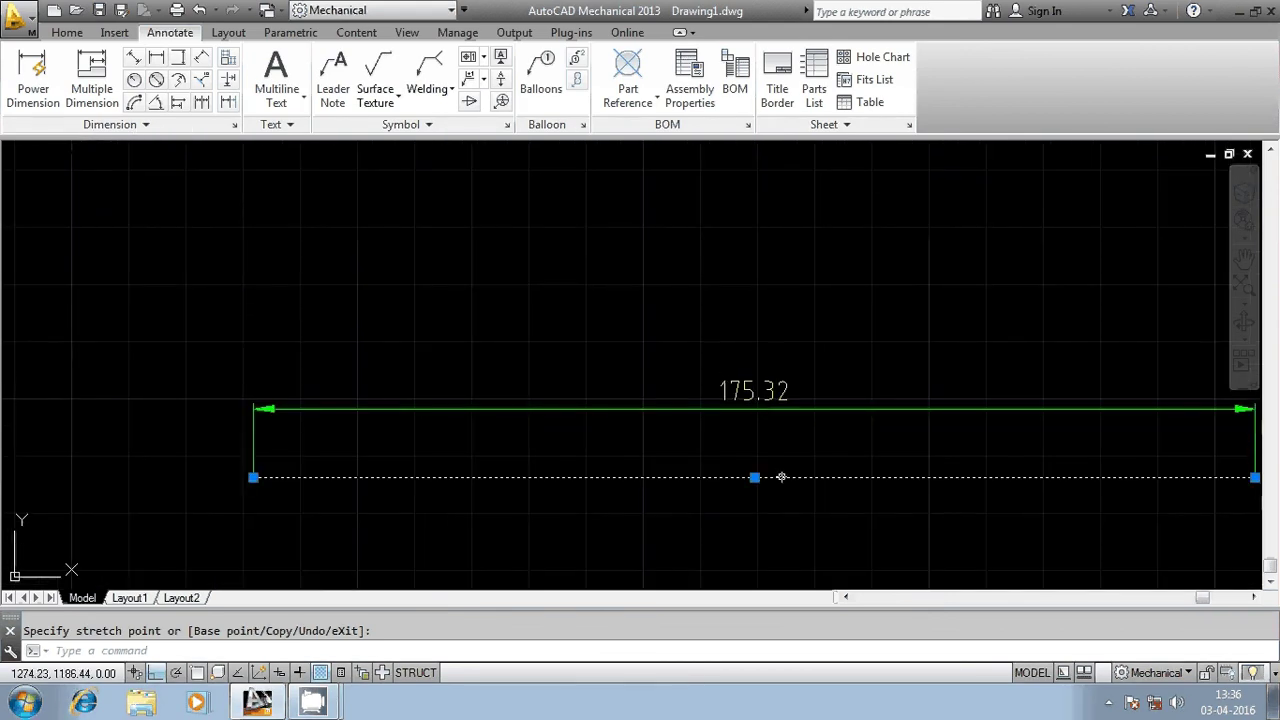
{"action": "scroll", "coordinate": [671, 431], "scroll_direction": "down", "scroll_amount": 2}
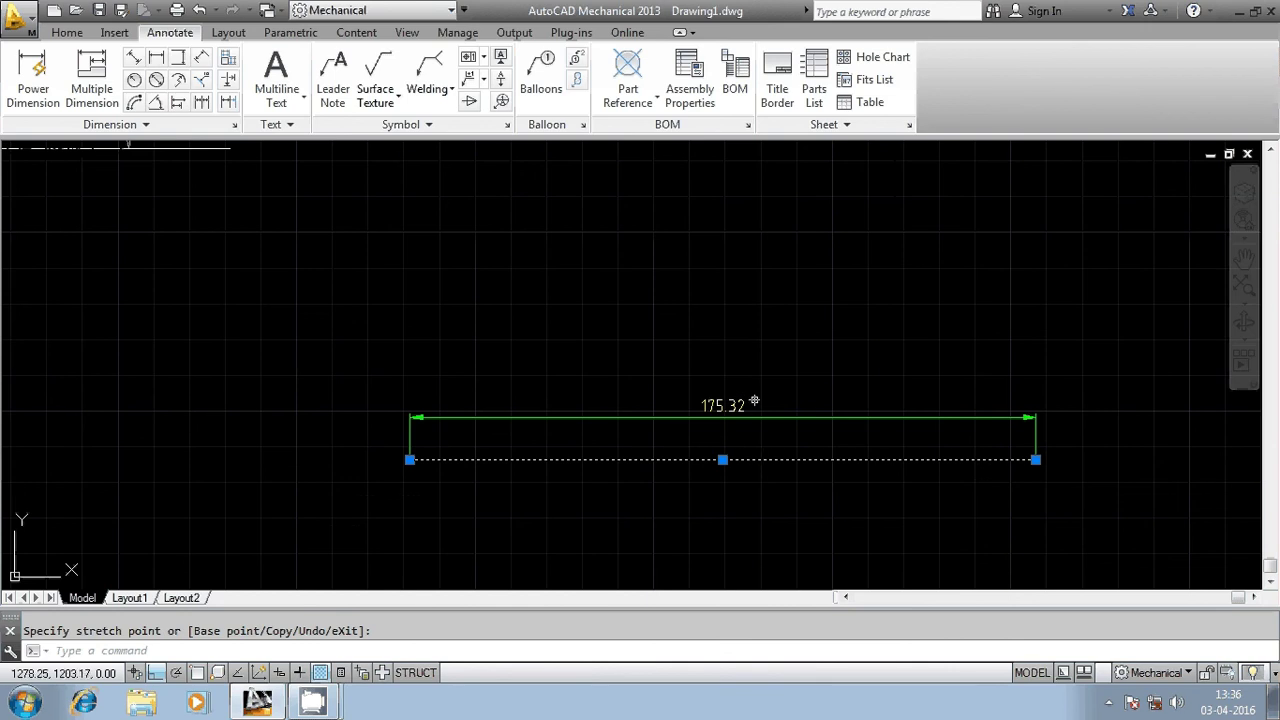
{"action": "key", "text": "Escape"}
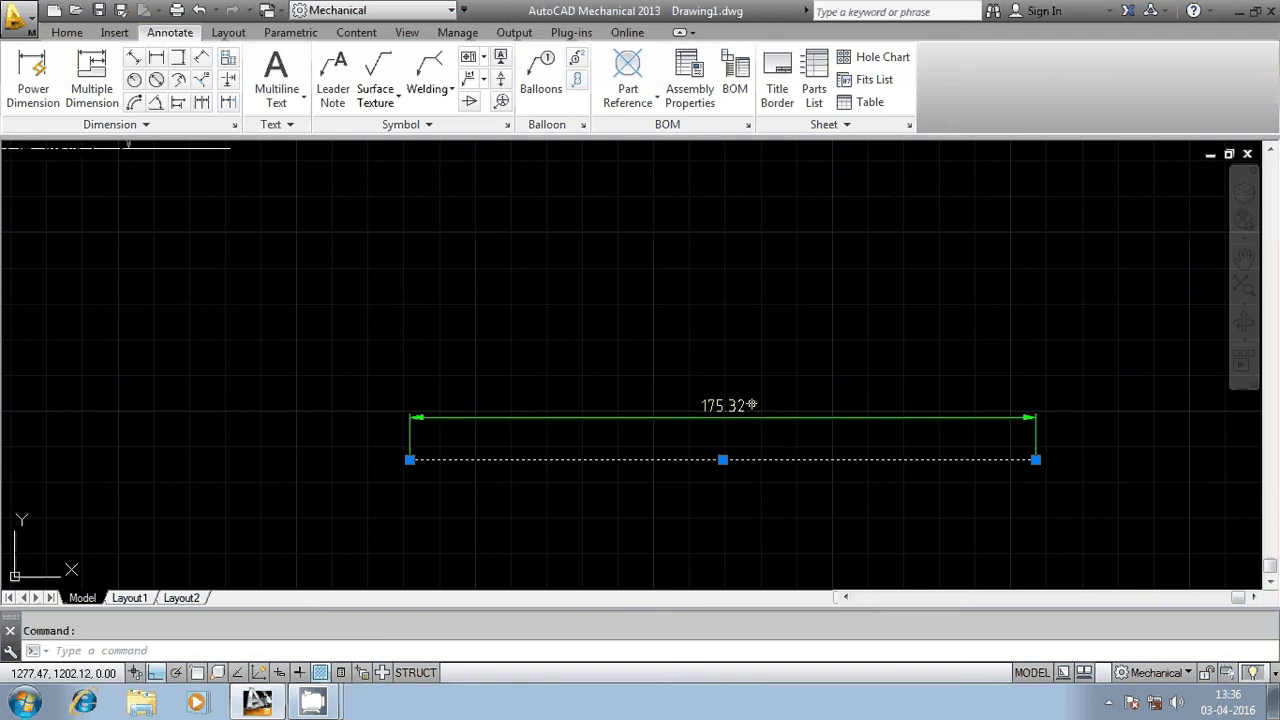
{"action": "scroll", "coordinate": [702, 391], "scroll_direction": "down", "scroll_amount": 1}
{"action": "scroll", "coordinate": [702, 391], "scroll_direction": "up", "scroll_amount": 3}
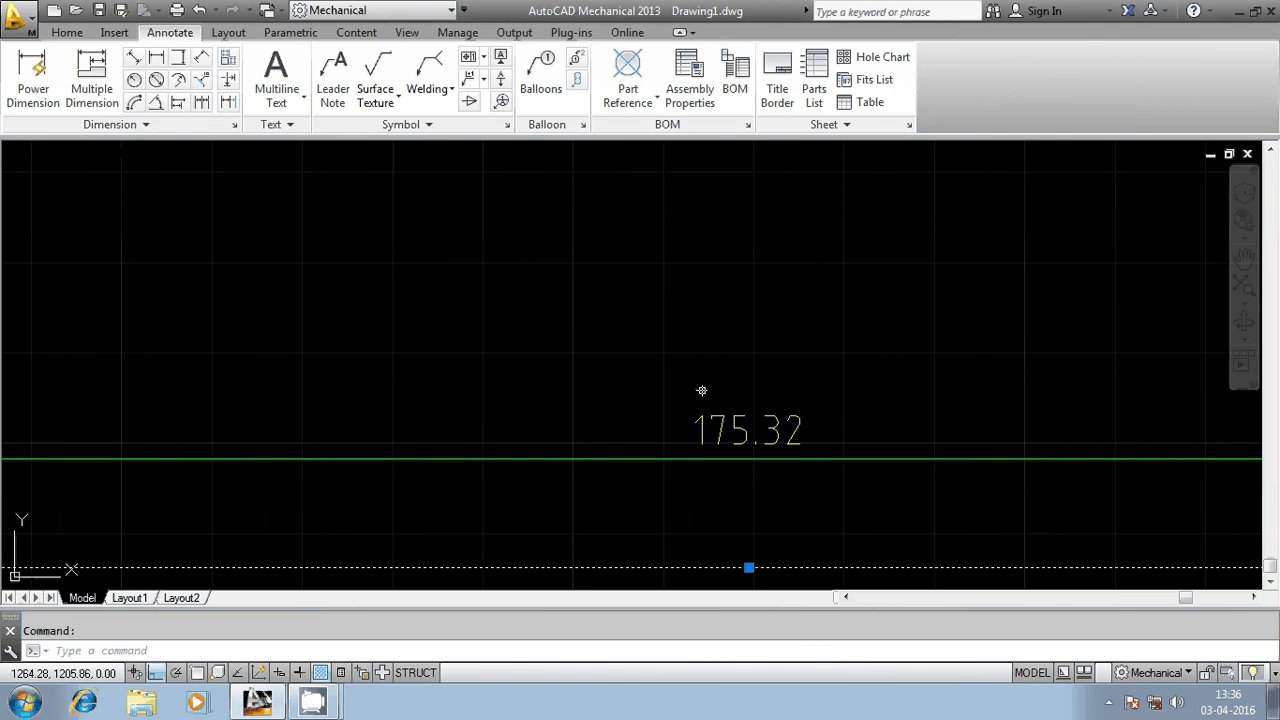
{"action": "scroll", "coordinate": [686, 397], "scroll_direction": "down", "scroll_amount": 2}
{"action": "scroll", "coordinate": [685, 396], "scroll_direction": "down", "scroll_amount": 3}
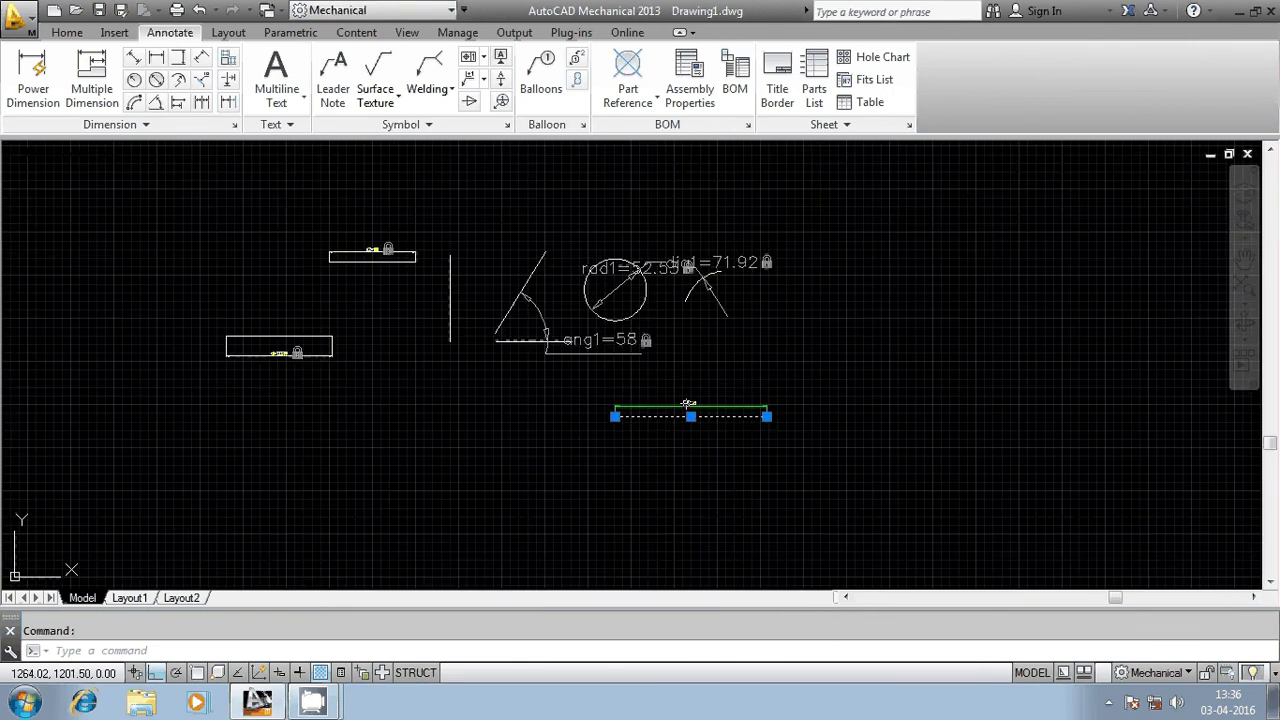
{"action": "scroll", "coordinate": [700, 420], "scroll_direction": "up", "scroll_amount": 3}
{"action": "key", "text": "Escape"}
- Set the circle's diameter constraint to 80
{"action": "scroll", "coordinate": [784, 445], "scroll_direction": "down", "scroll_amount": 3}
{"action": "scroll", "coordinate": [691, 327], "scroll_direction": "up", "scroll_amount": 5}
{"action": "middle_click_drag", "start_coordinate": [691, 323], "coordinate": [647, 359]}
{"action": "double_click", "coordinate": [670, 362]}
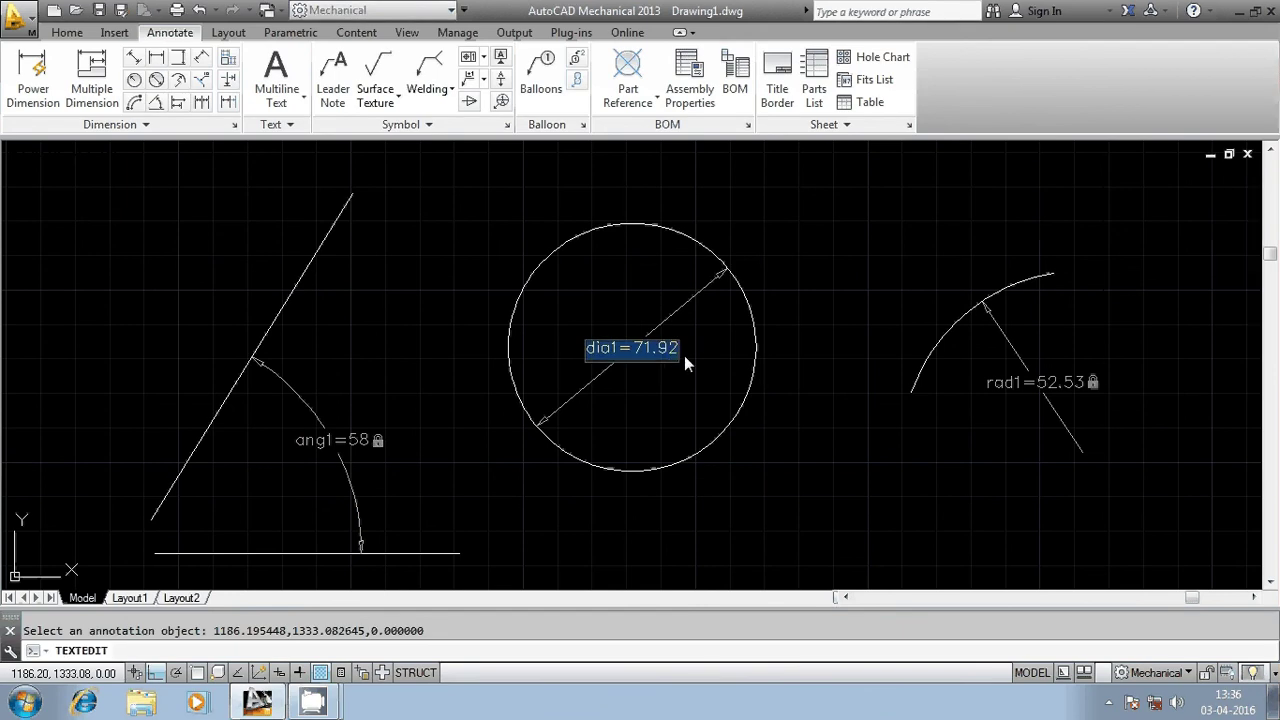
{"action": "type", "text": "80"}
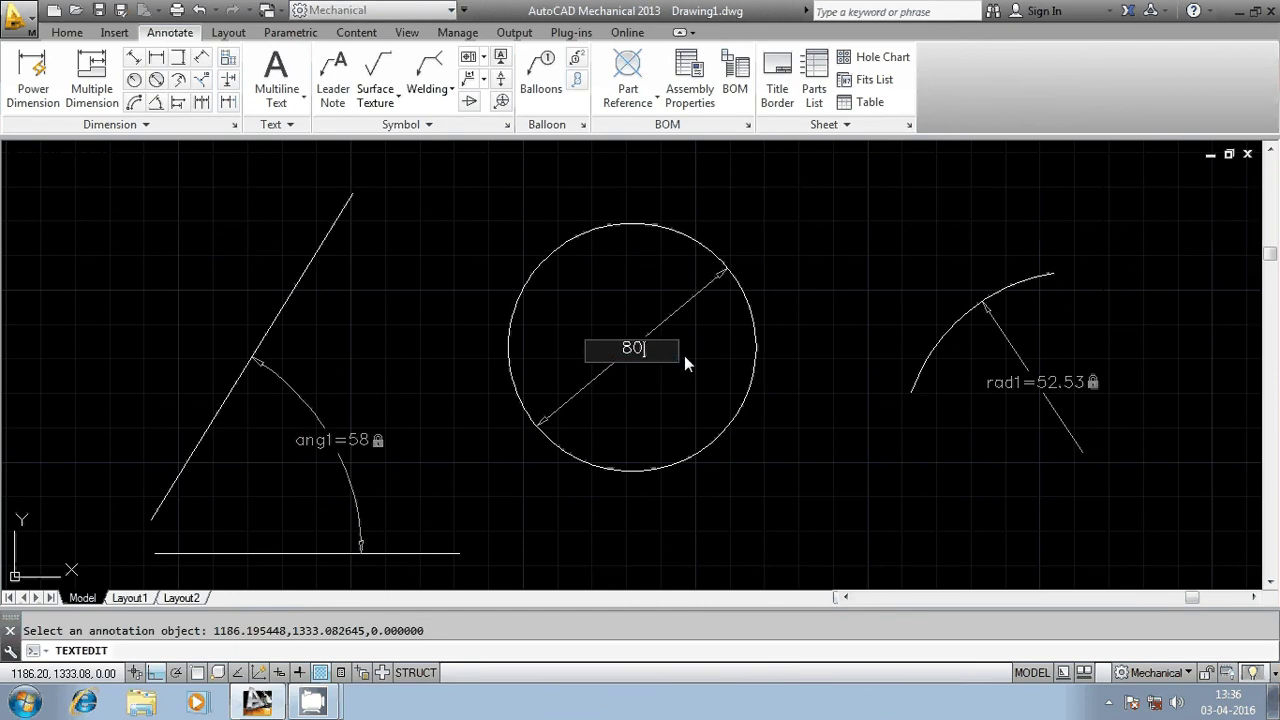
{"action": "key", "text": "Return"}
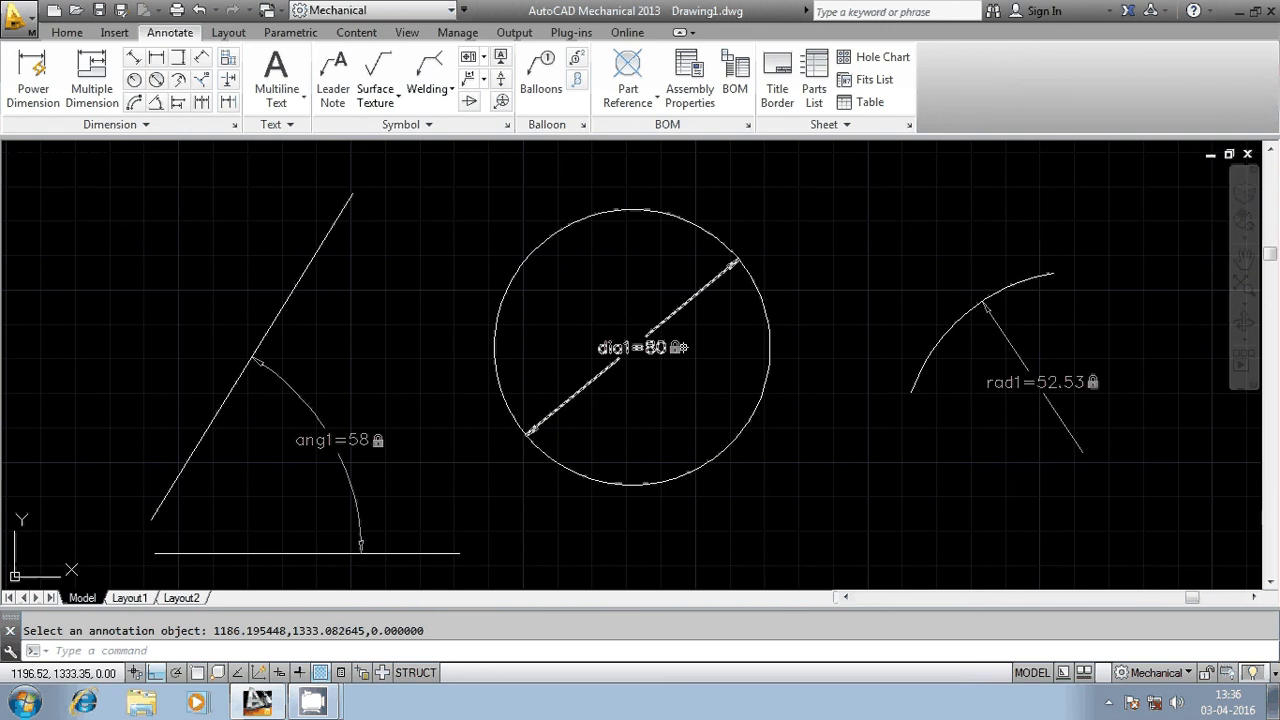
- Compare the ordinary dimension on the new line with the circle's diameter constraint
{"action": "scroll", "coordinate": [683, 347], "scroll_direction": "down", "scroll_amount": 5}
{"action": "scroll", "coordinate": [683, 318], "scroll_direction": "up", "scroll_amount": 8}
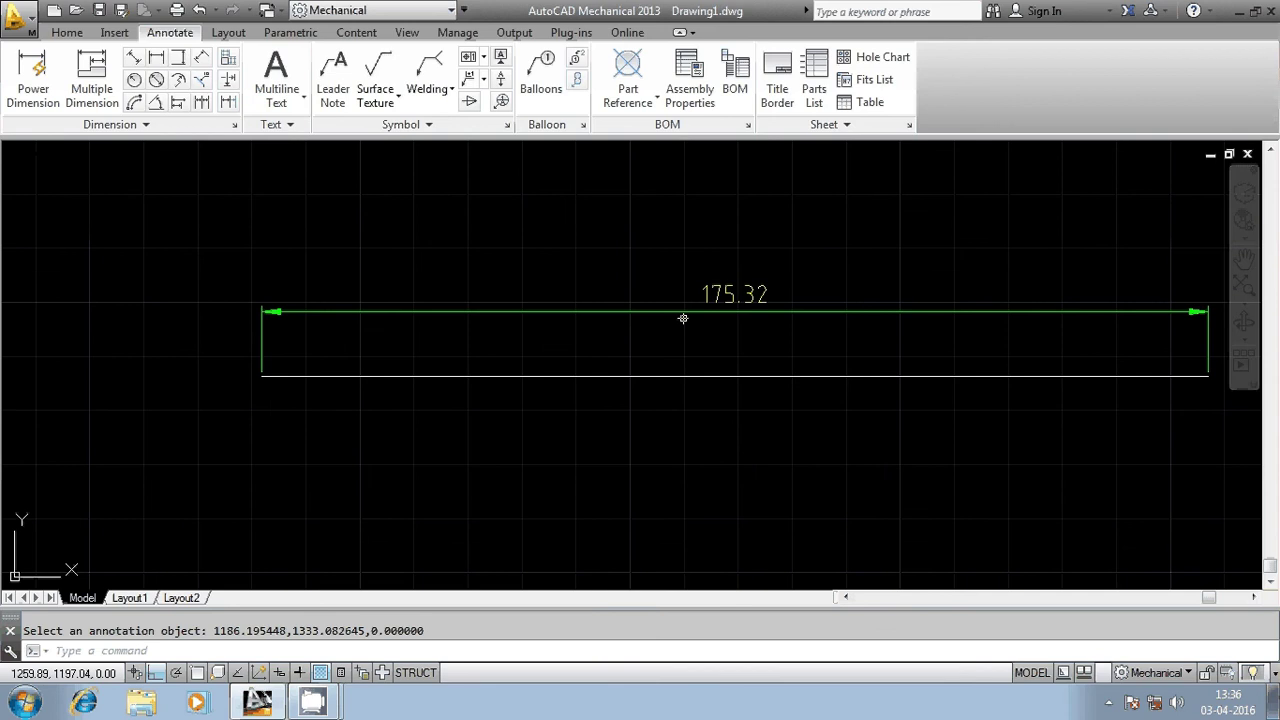
{"action": "scroll", "coordinate": [683, 318], "scroll_direction": "down", "scroll_amount": 6}
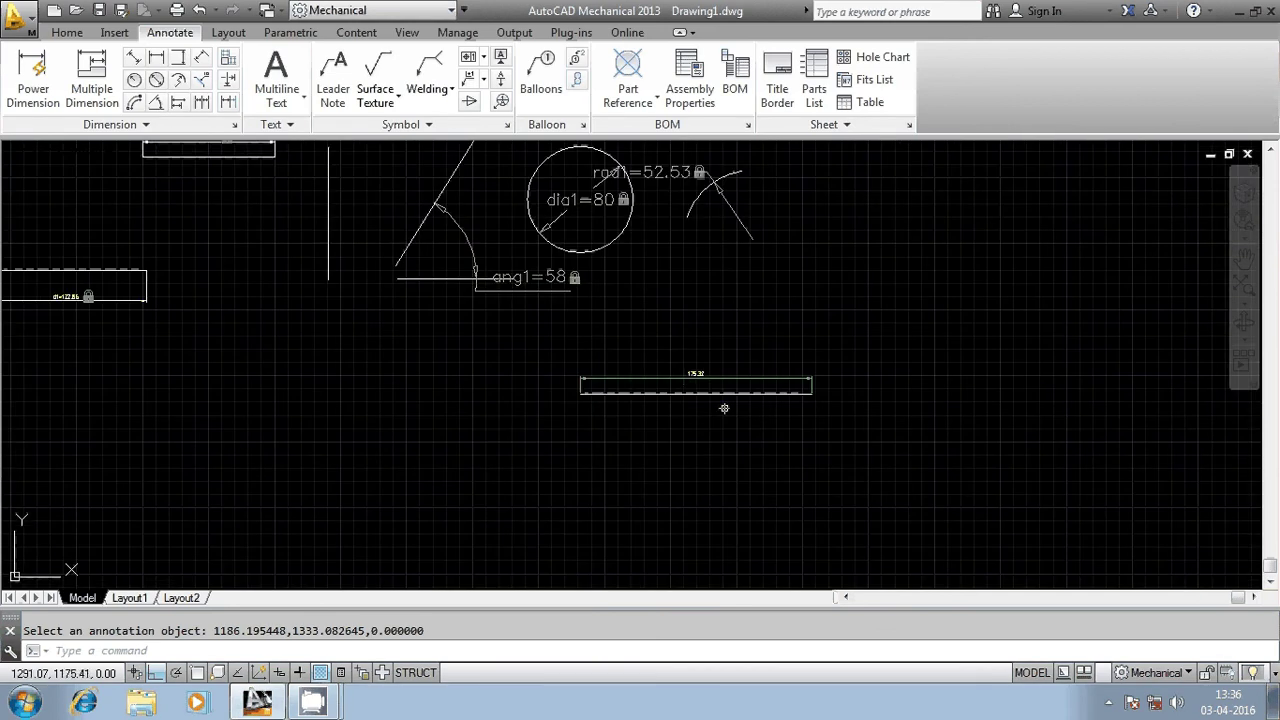
{"action": "scroll", "coordinate": [620, 300], "scroll_direction": "up", "scroll_amount": 6}
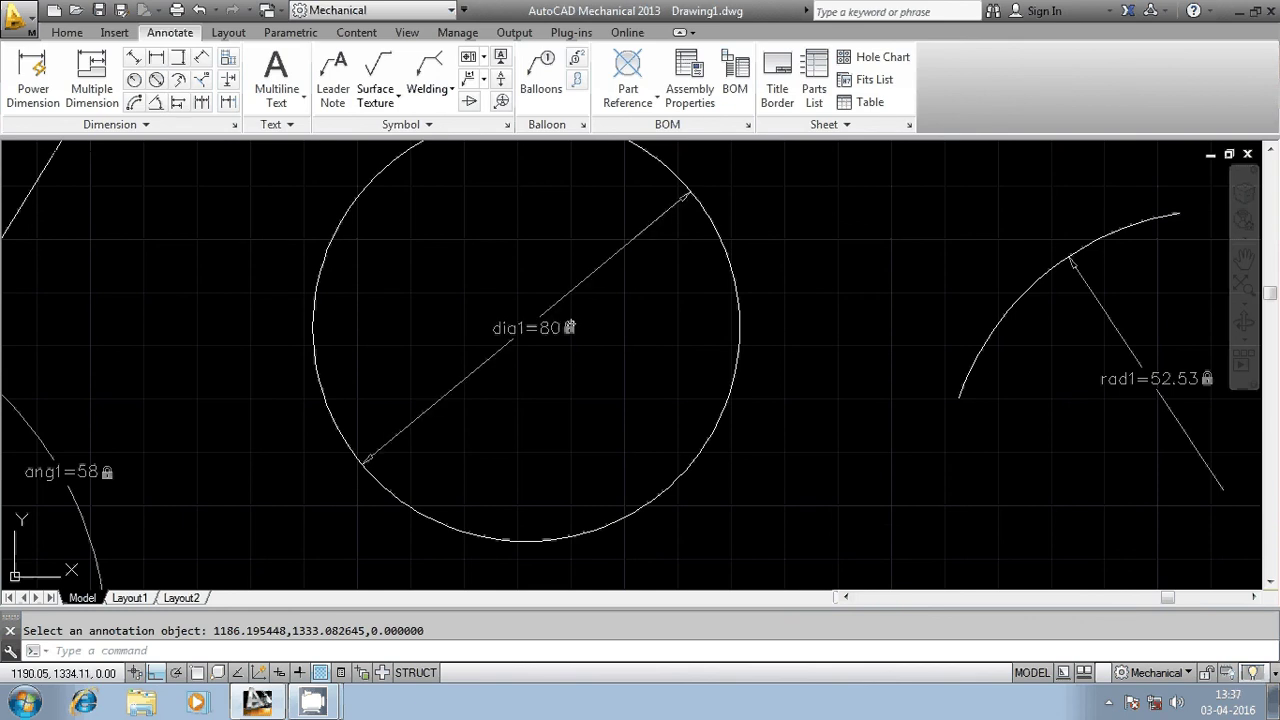
{"action": "scroll", "coordinate": [551, 322], "scroll_direction": "down", "scroll_amount": 5}
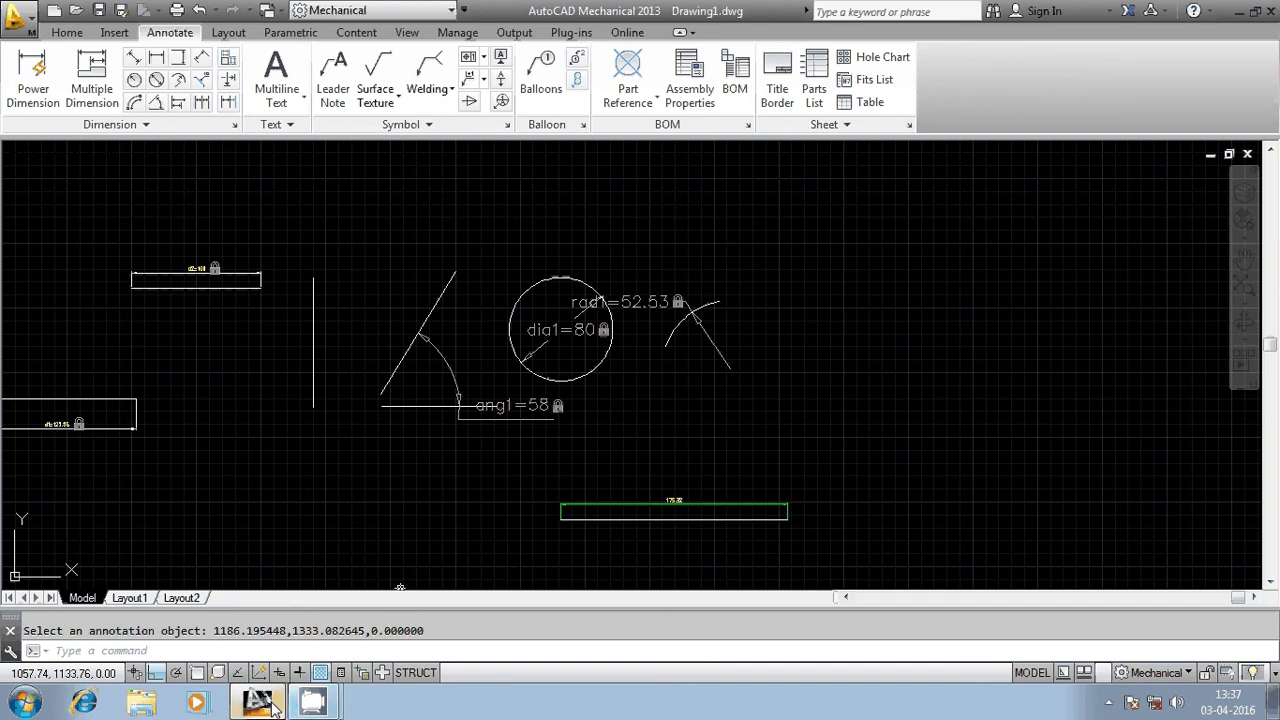
{"action": "left_click", "coordinate": [314, 704]}
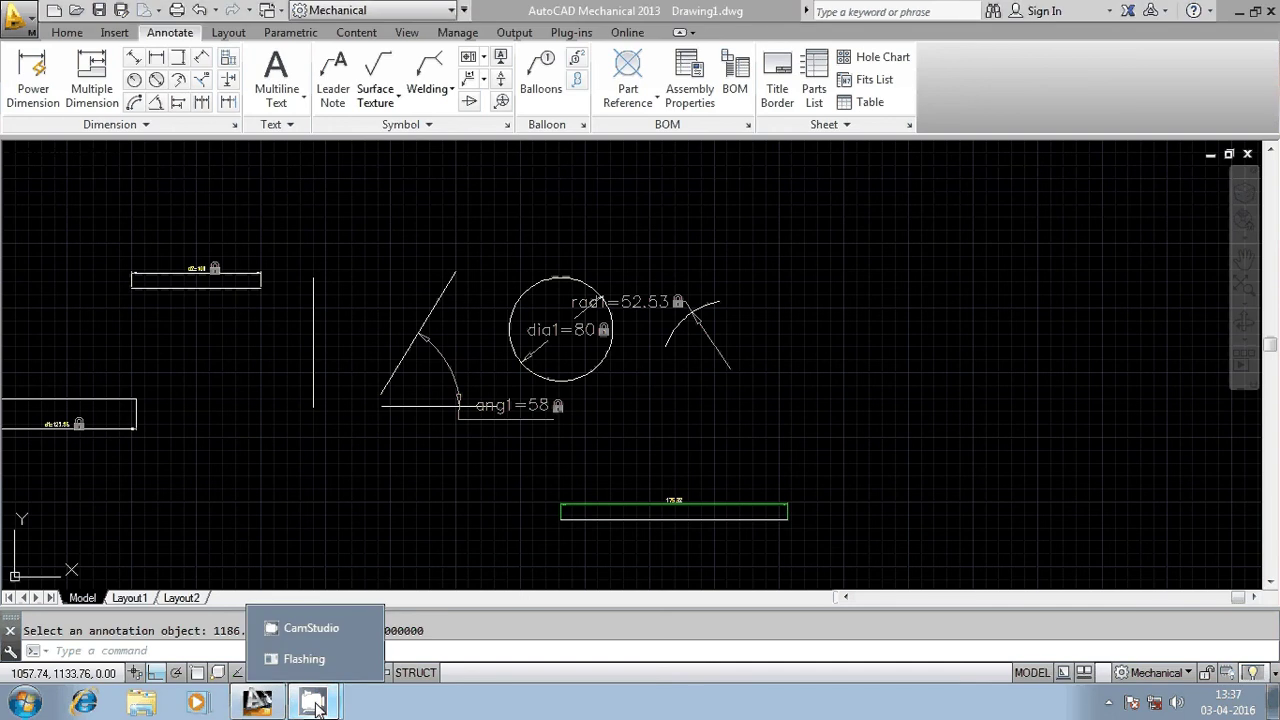
{"action": "left_click", "coordinate": [316, 632]}
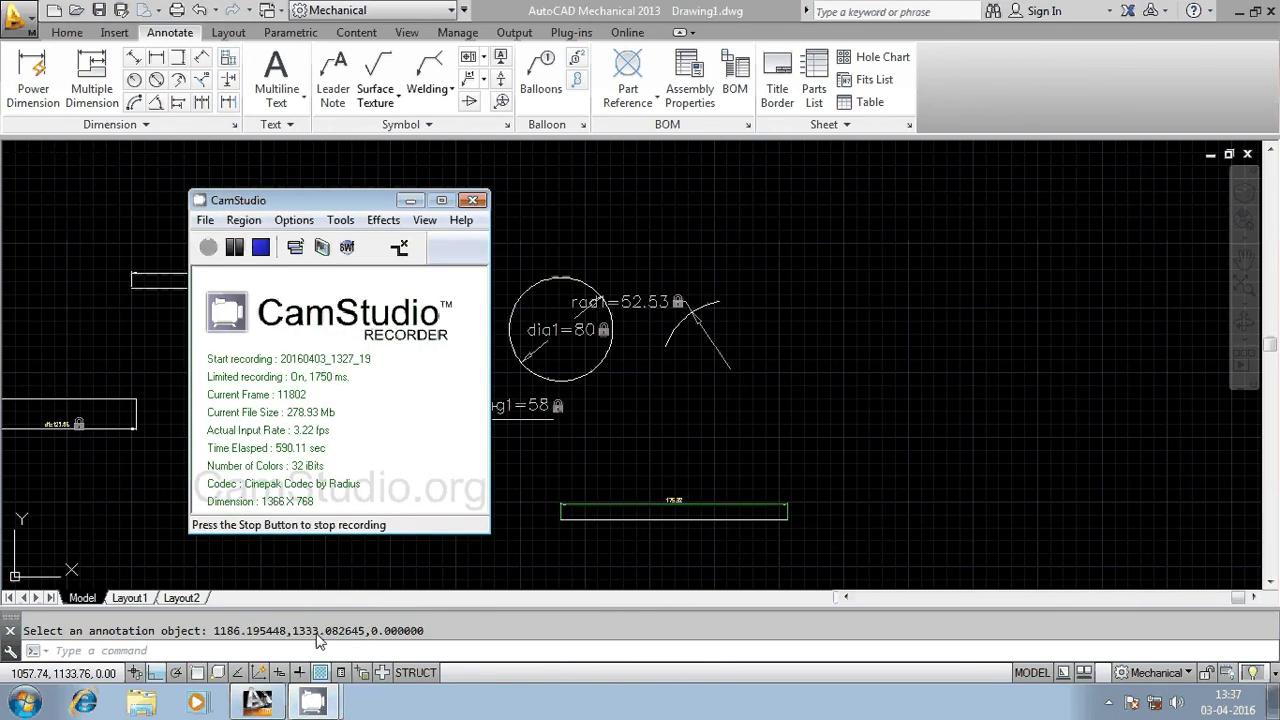